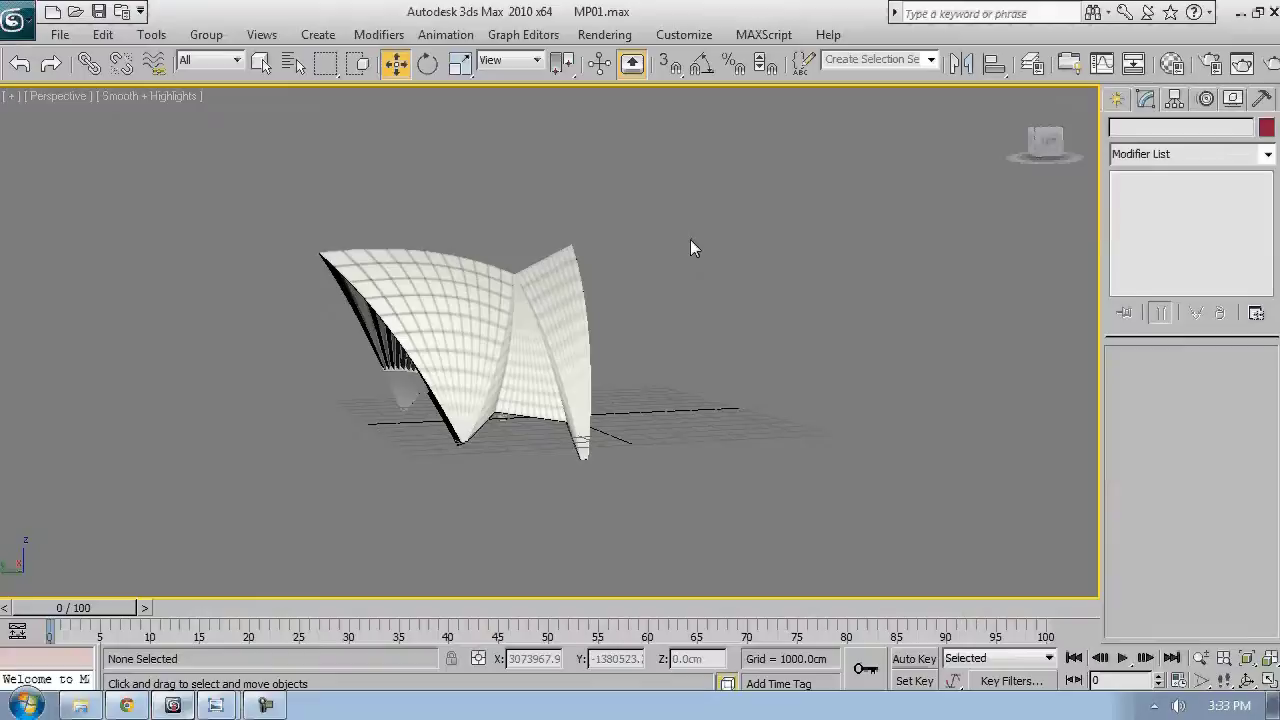
- Switch the viewport to the Left view and frame the existing shell with empty space beside it
middle_click_drag(609, 314, 582, 334)
key("f")
key("l")
scroll(600, 325, "up", 5)
middle_click_drag(450, 240, 425, 334)
scroll(742, 185, "down", 2)
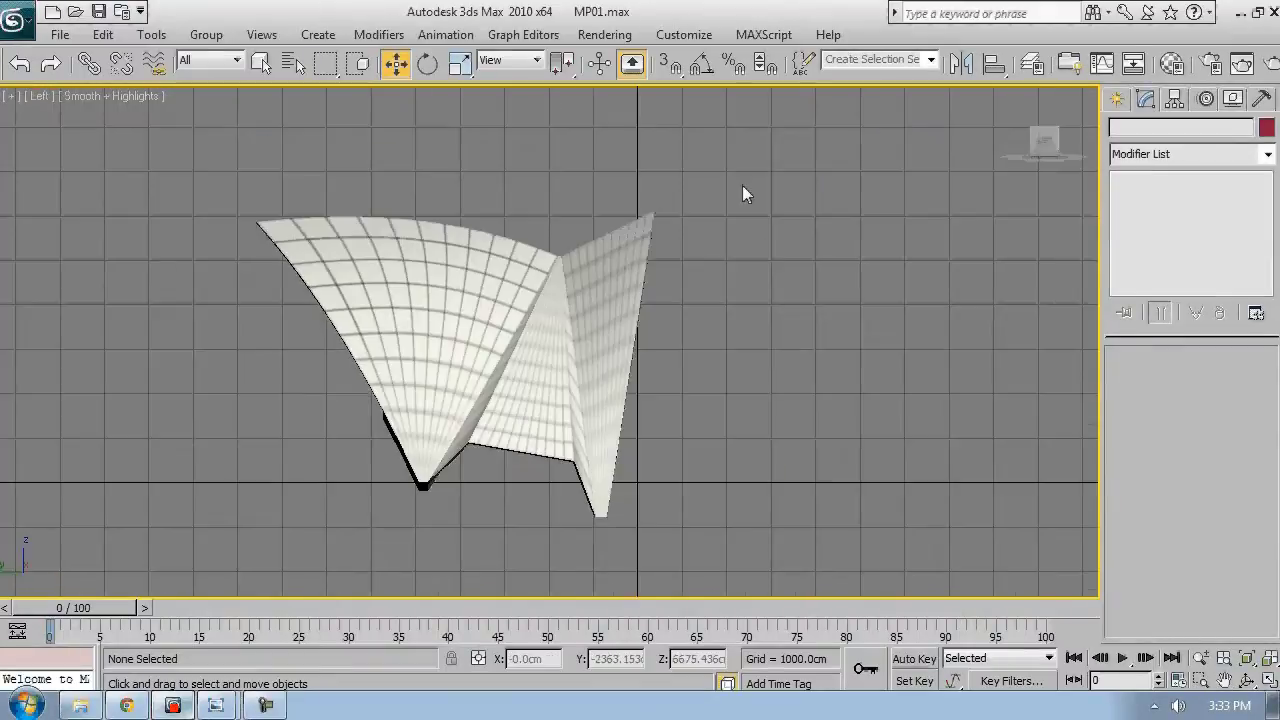
middle_click_drag(742, 185, 634, 195)
- Draw a closed four-point line beside the existing shell, with a high peak, a lower outer corner and a narrow base
left_click(1118, 99)
left_click(1148, 132)
left_click(1165, 245)
scroll(507, 388, "down", 4)
middle_click_drag(507, 388, 363, 357)
scroll(363, 357, "up", 2)
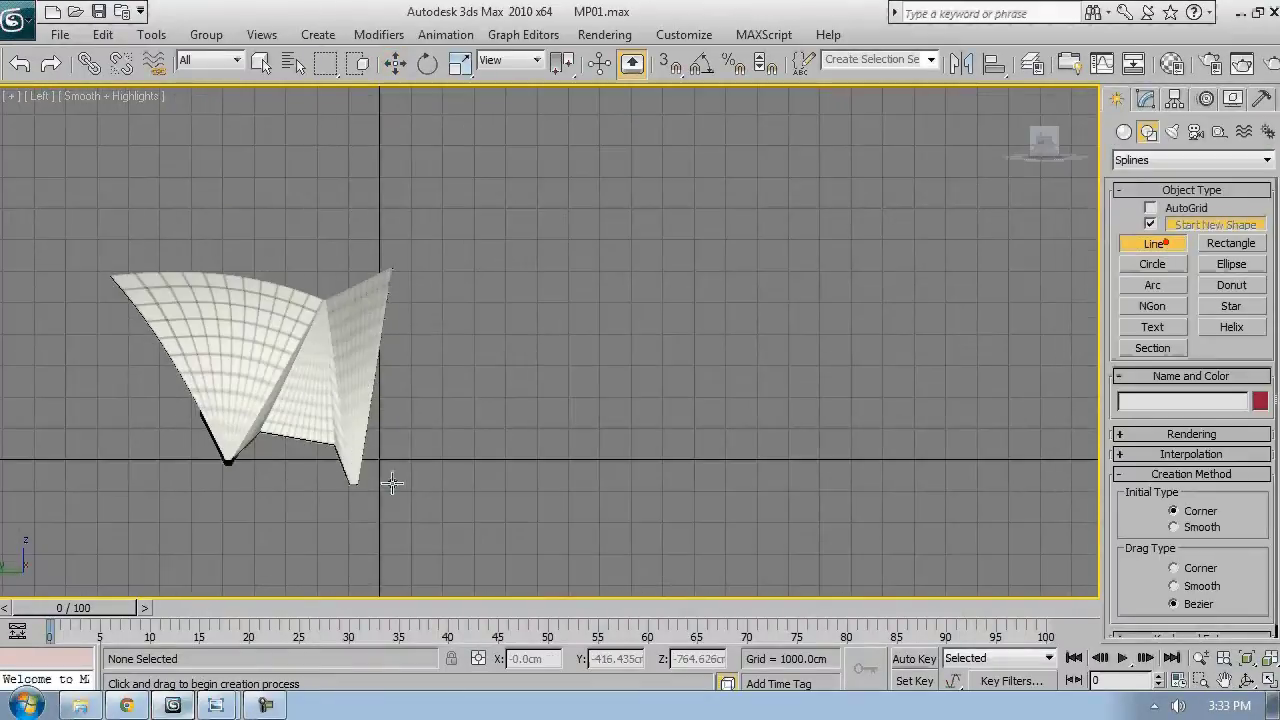
left_click(379, 483)
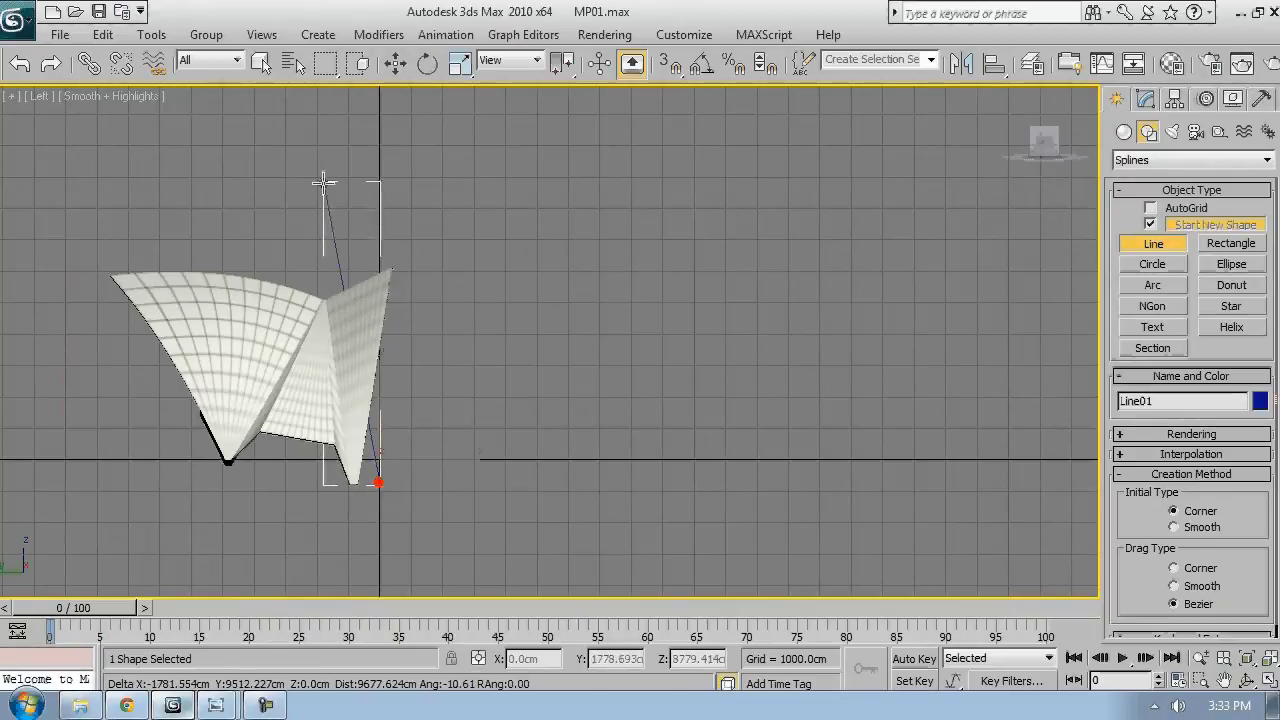
left_click(323, 183)
left_click(512, 295)
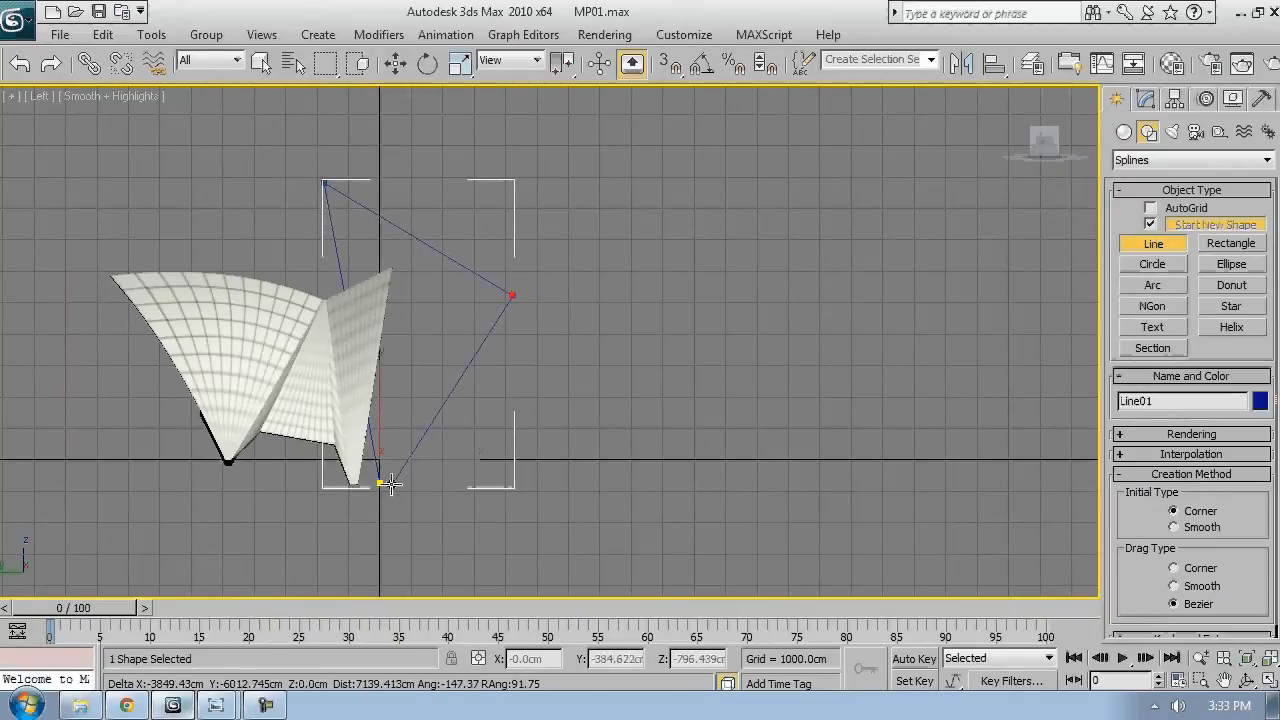
left_click(380, 483)
left_click(612, 420)
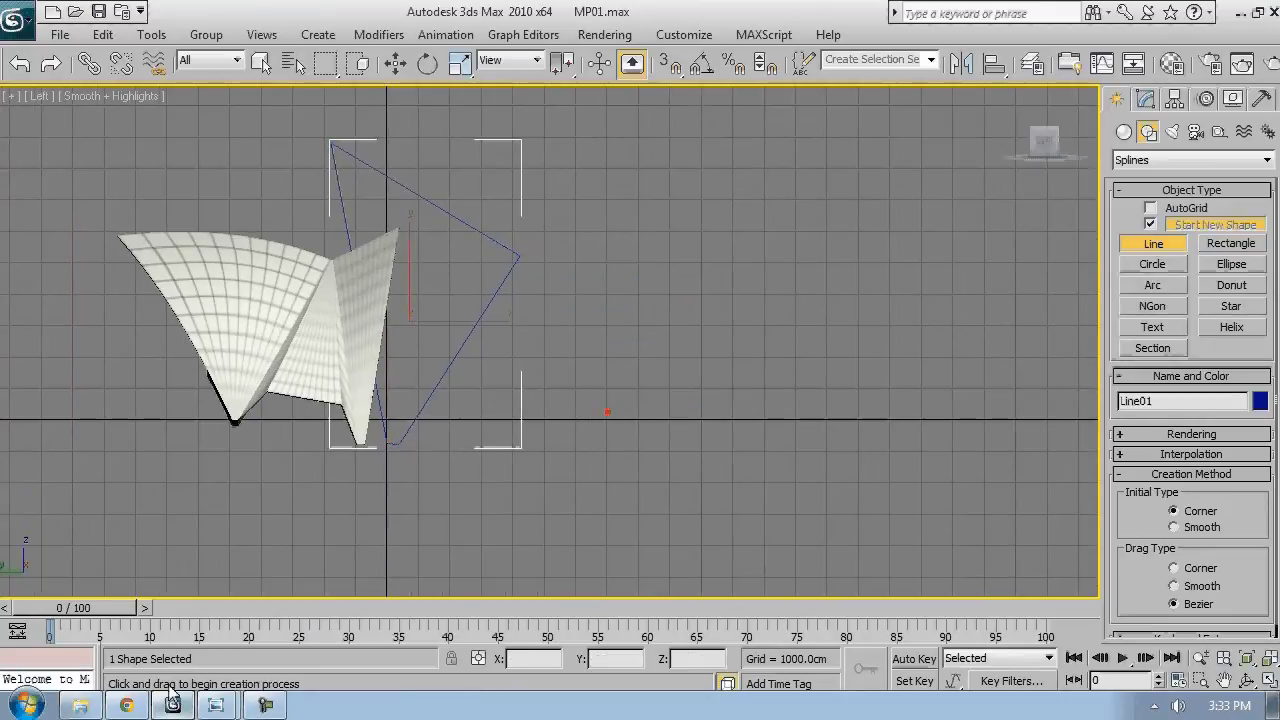
- Draw a second closed four-point line, starting at the first outline's outer corner and tapering down to a narrow base
left_click(523, 254)
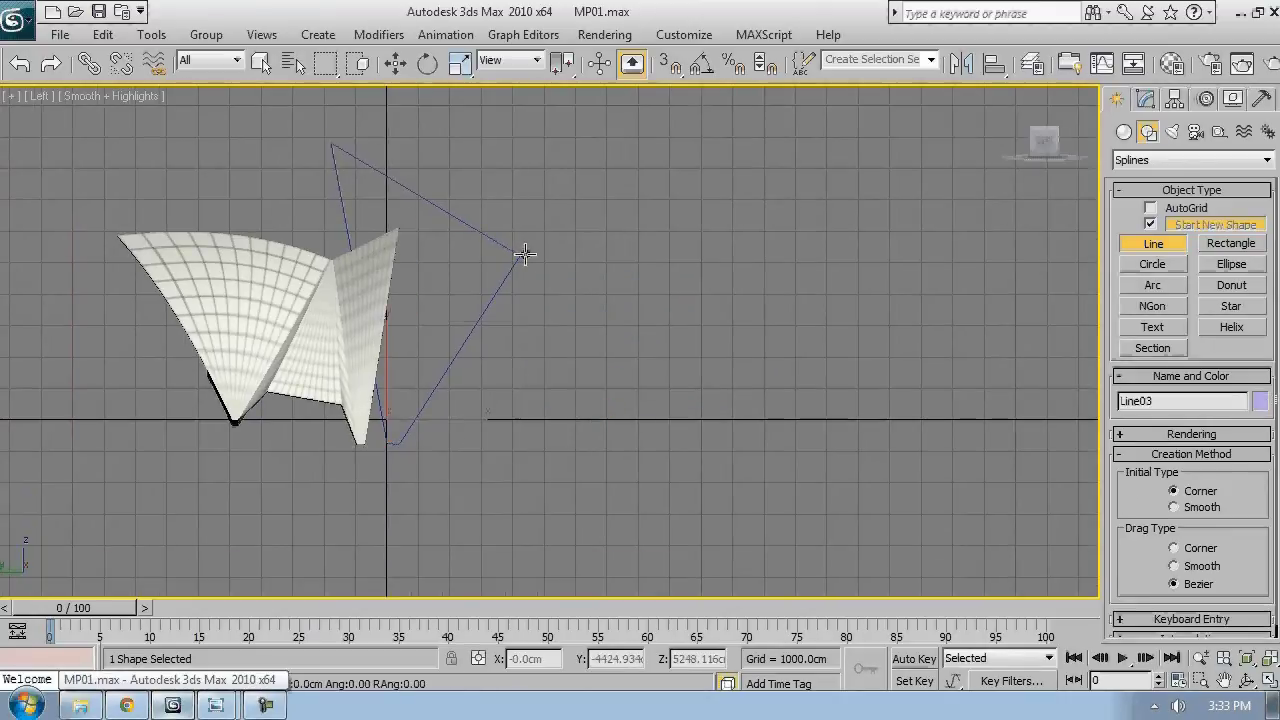
left_click(624, 216)
left_click(571, 484)
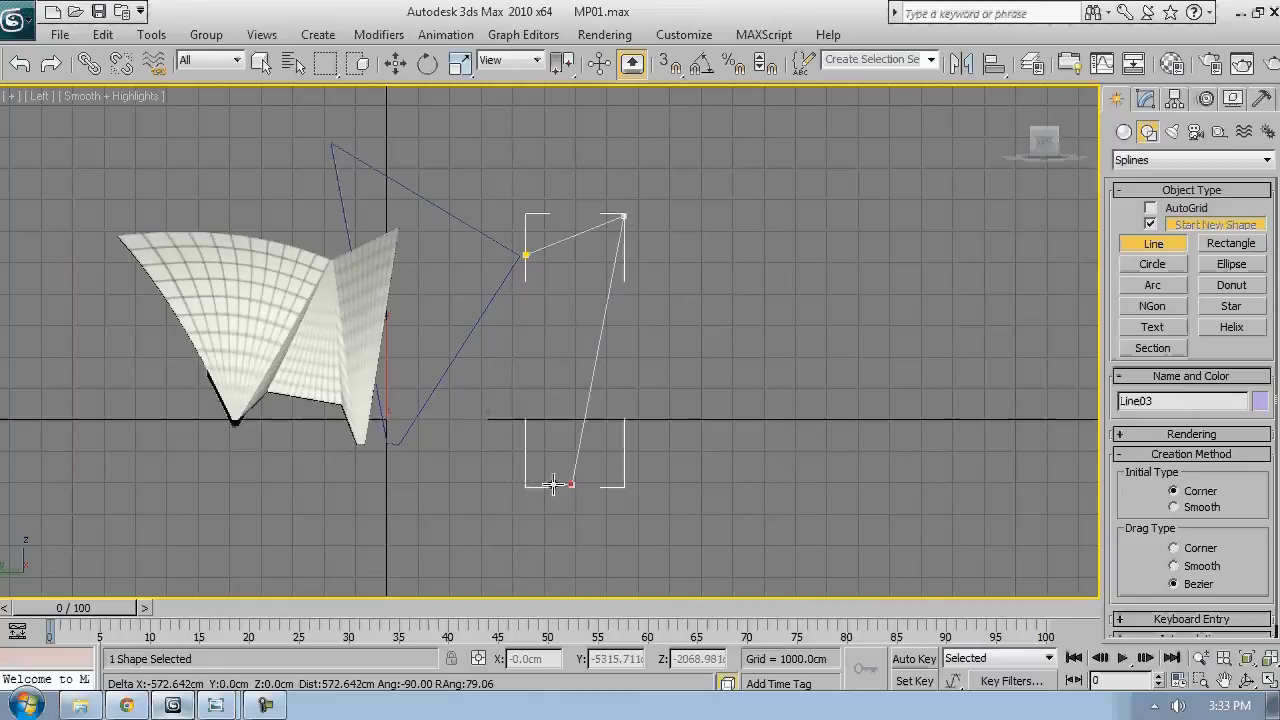
left_click(552, 485)
left_click(525, 256)
left_click(609, 414)
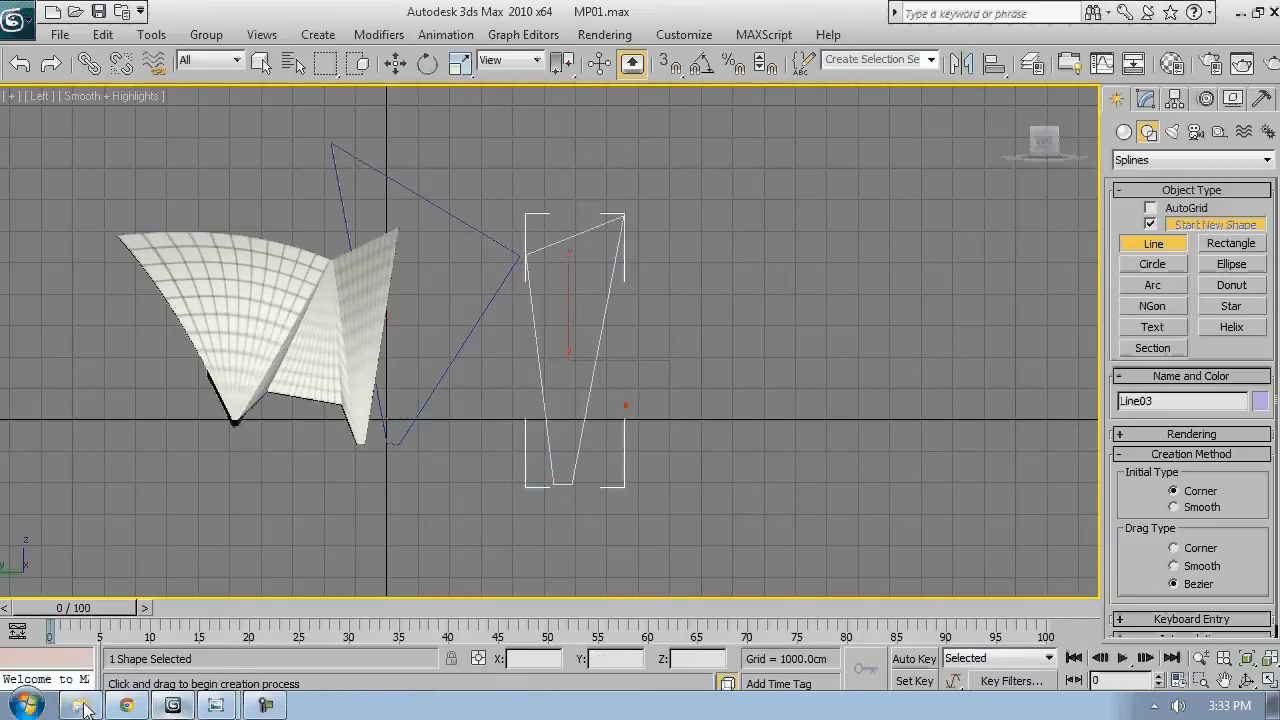
- Examine the cid_sydney_003 photo in Windows Photo Viewer and return to 3ds Max
left_click(215, 705)
left_click(228, 657)
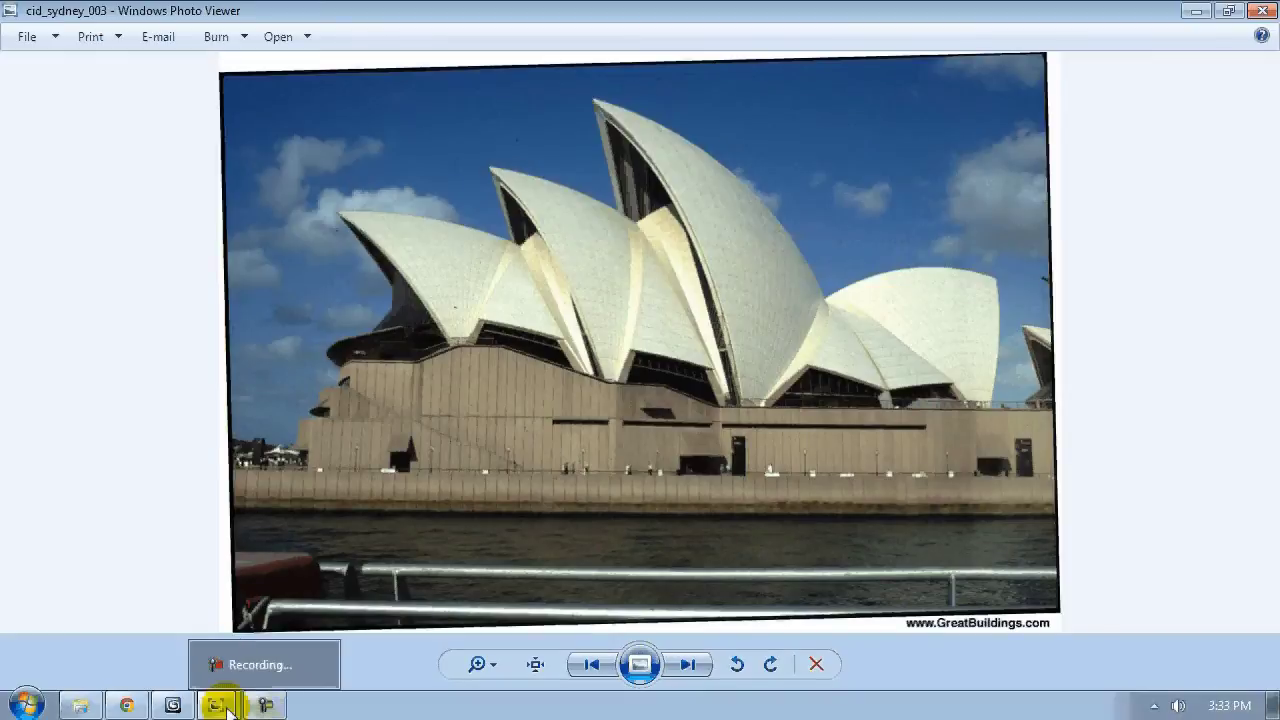
left_click(173, 706)
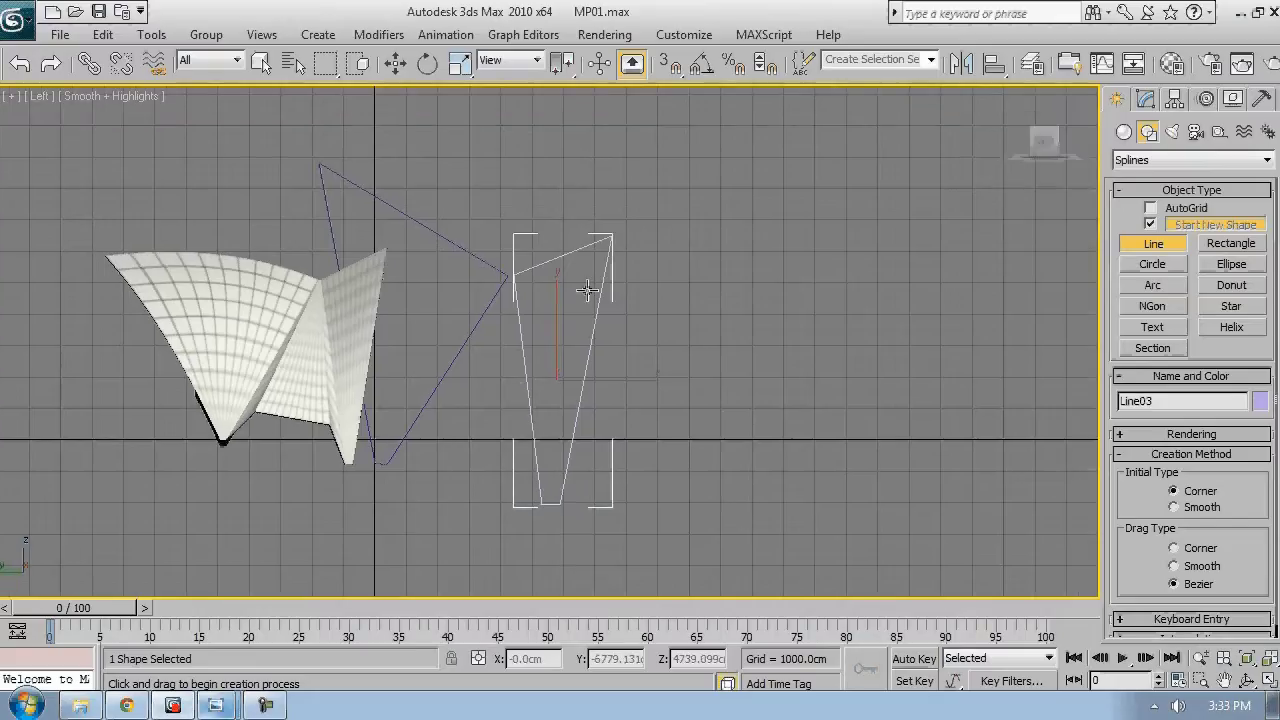
- End line drawing and open the cid_sydney_003 image from the Resources folder with the image file viewer
right_click(660, 266)
left_click(604, 34)
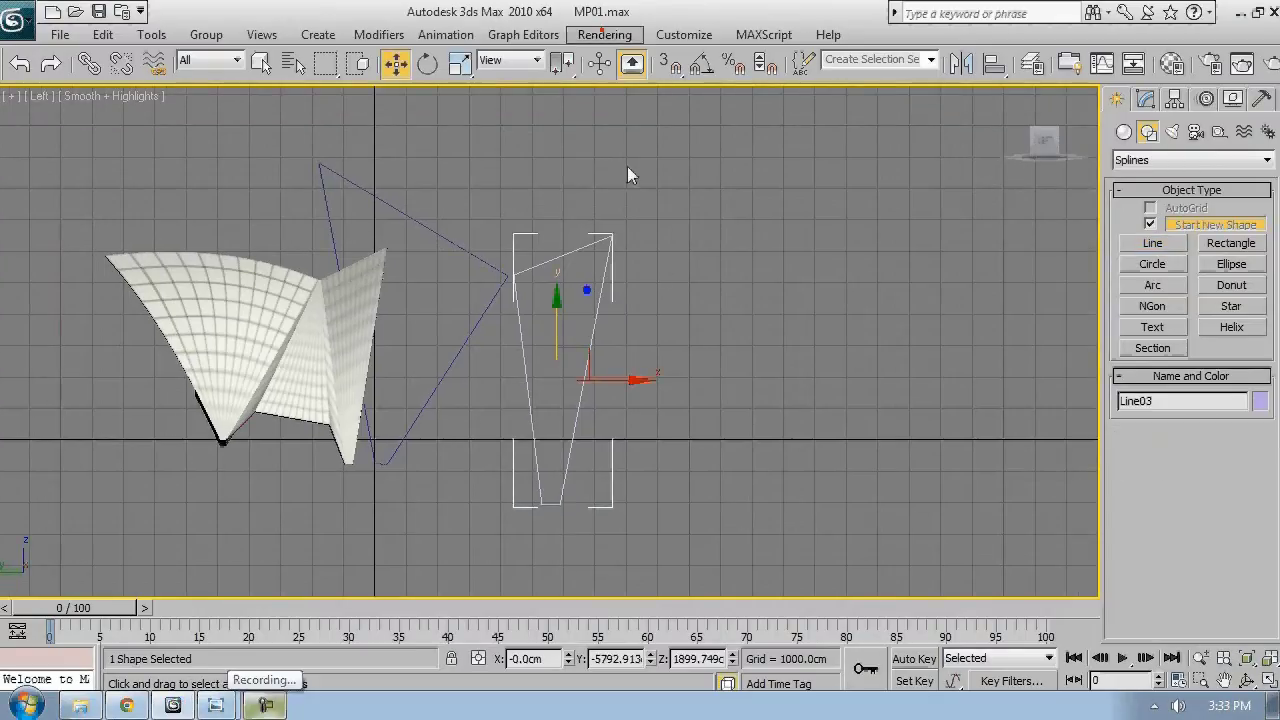
left_click(640, 463)
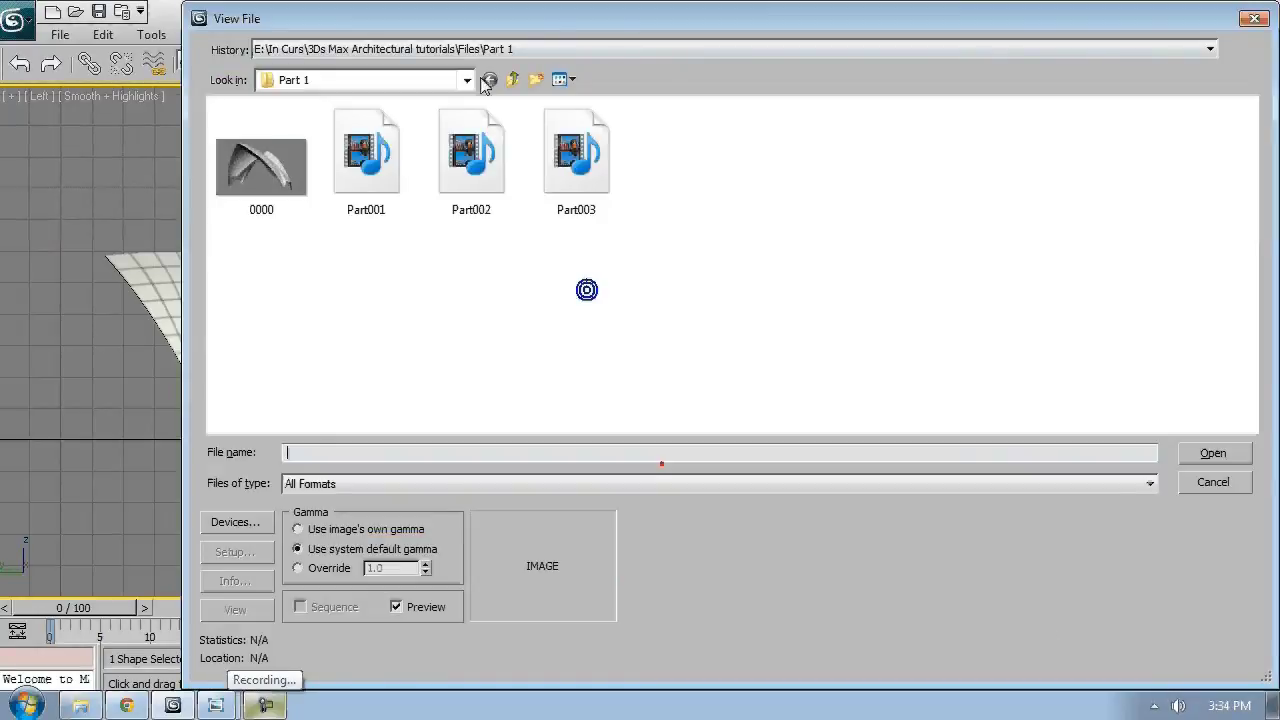
left_click(513, 79)
left_click(513, 79)
double_click(355, 148)
double_click(260, 205)
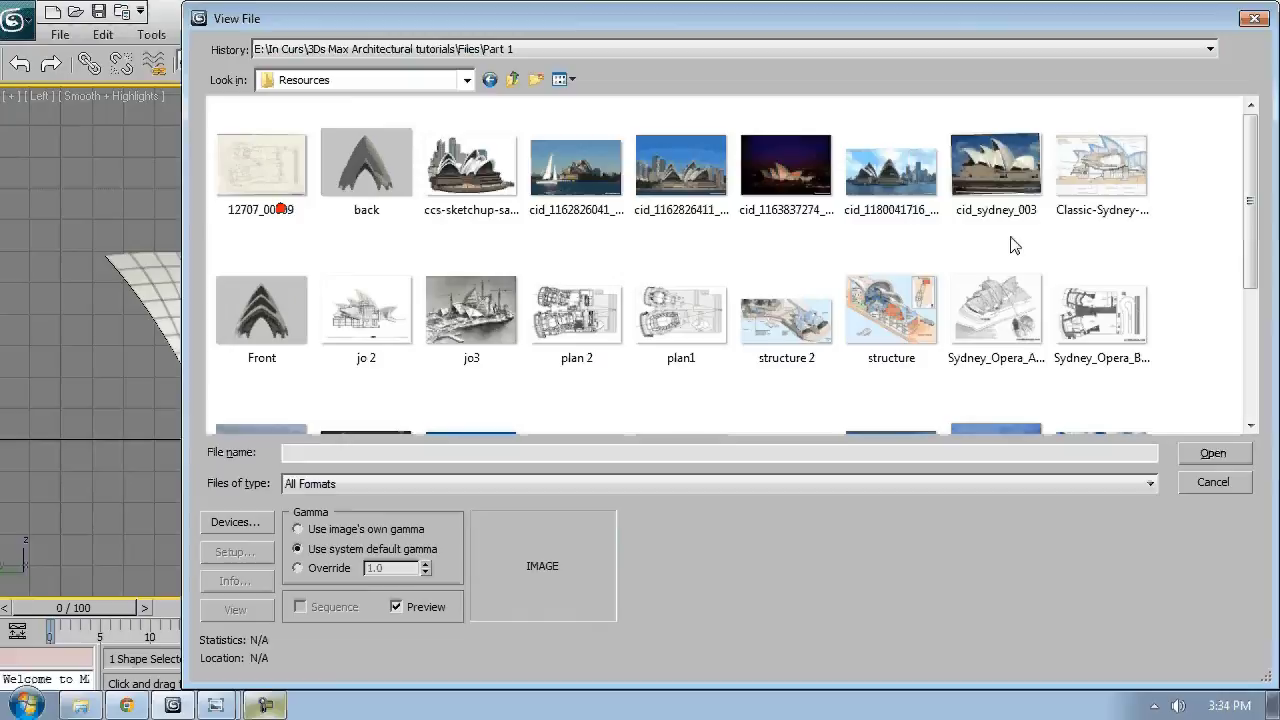
left_click(990, 178)
left_click(1212, 454)
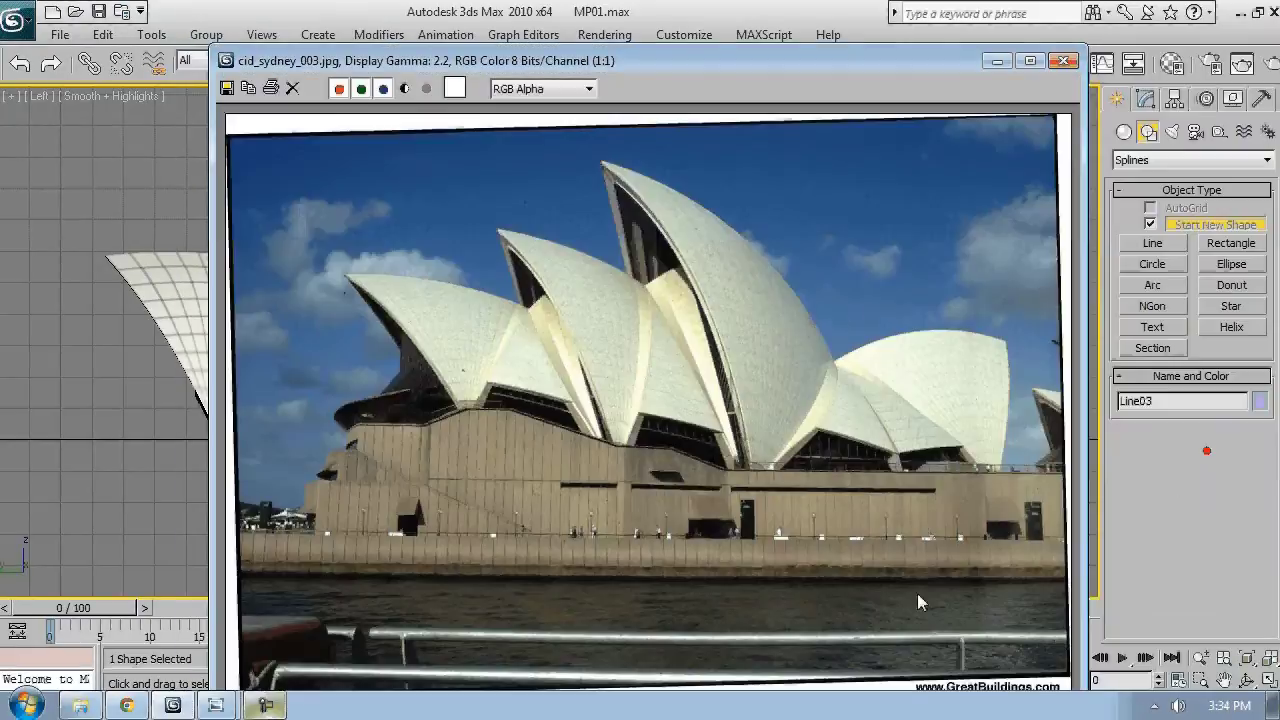
- Shrink the reference image window and place it beside the drawn outlines, showing the shell roofs
left_click_drag(1078, 65, 705, 353)
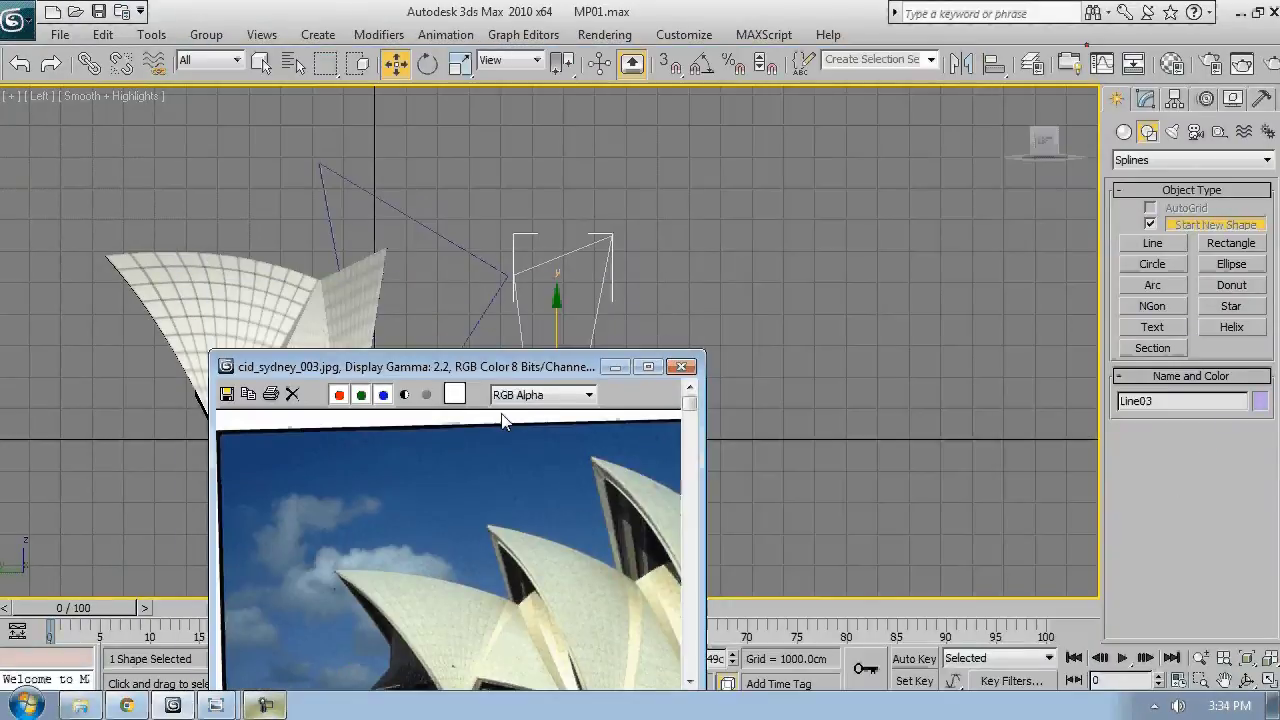
left_click_drag(435, 372, 975, 35)
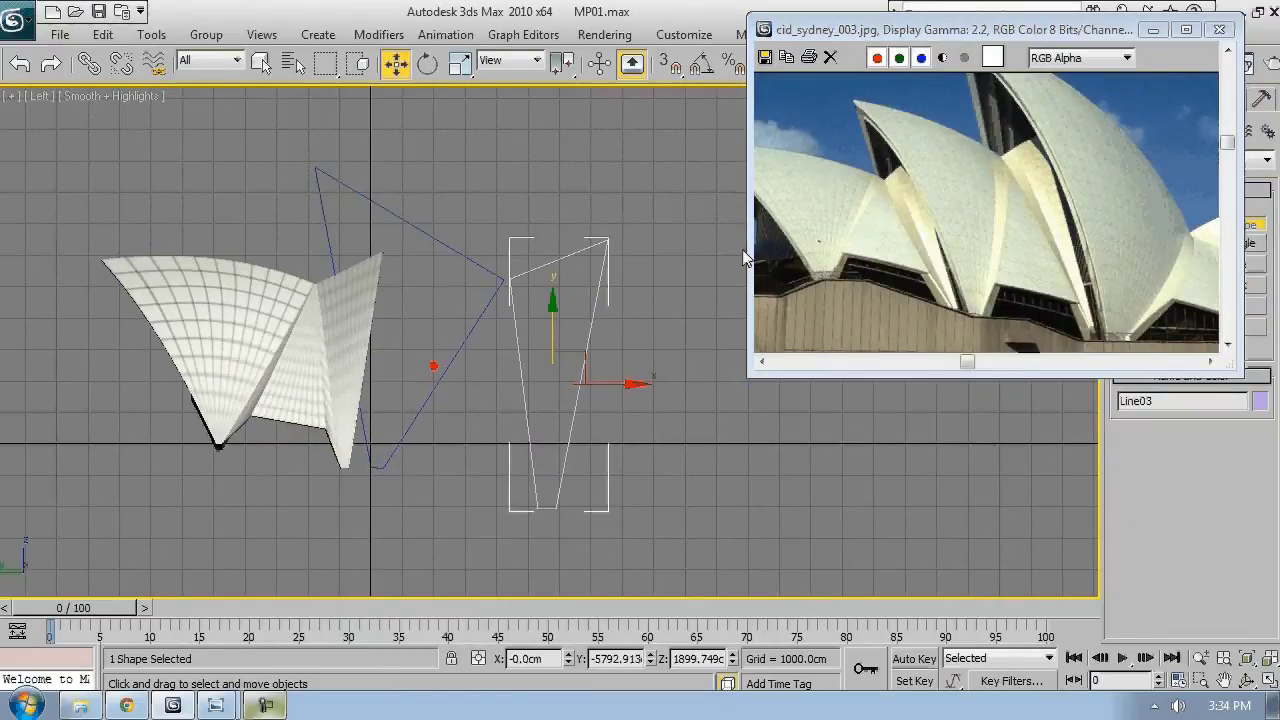
left_click_drag(1058, 40, 896, 29)
- Attach the first outline to the selected narrow one, and enter Vertex editing with the command panel widened to two columns
left_click(1150, 98)
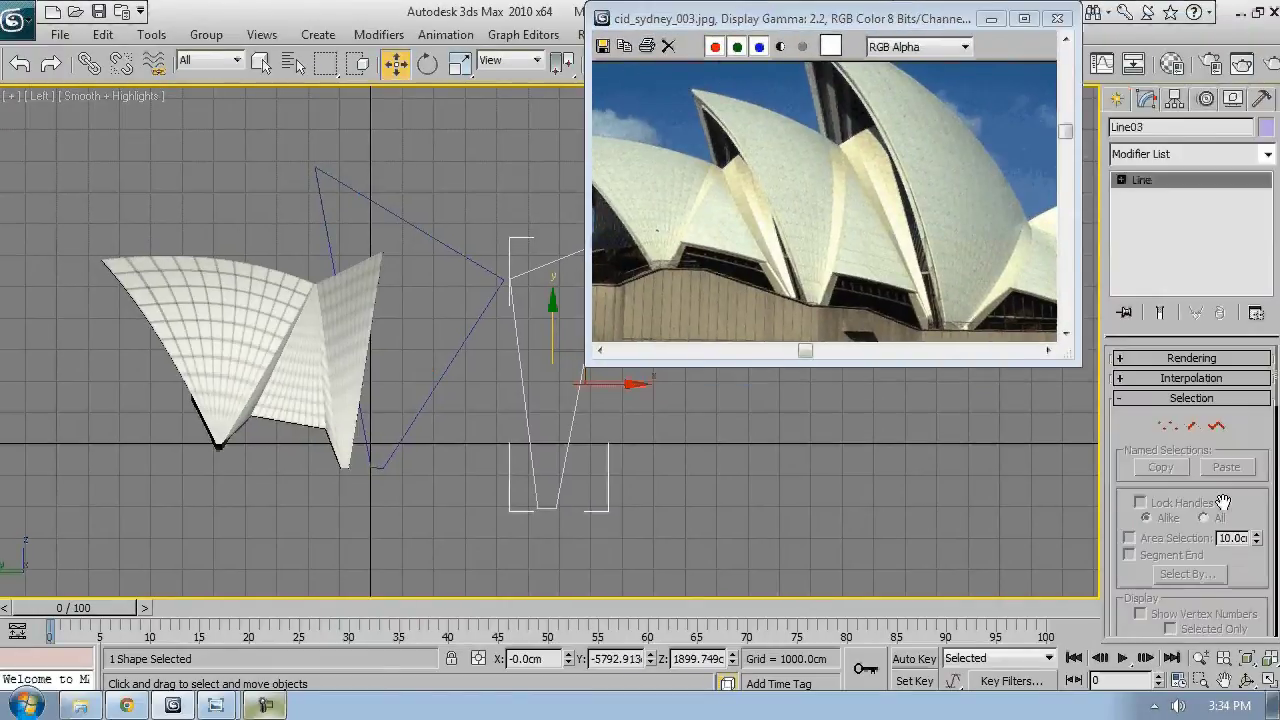
scroll(1222, 502, "down", 5)
left_click(1152, 563)
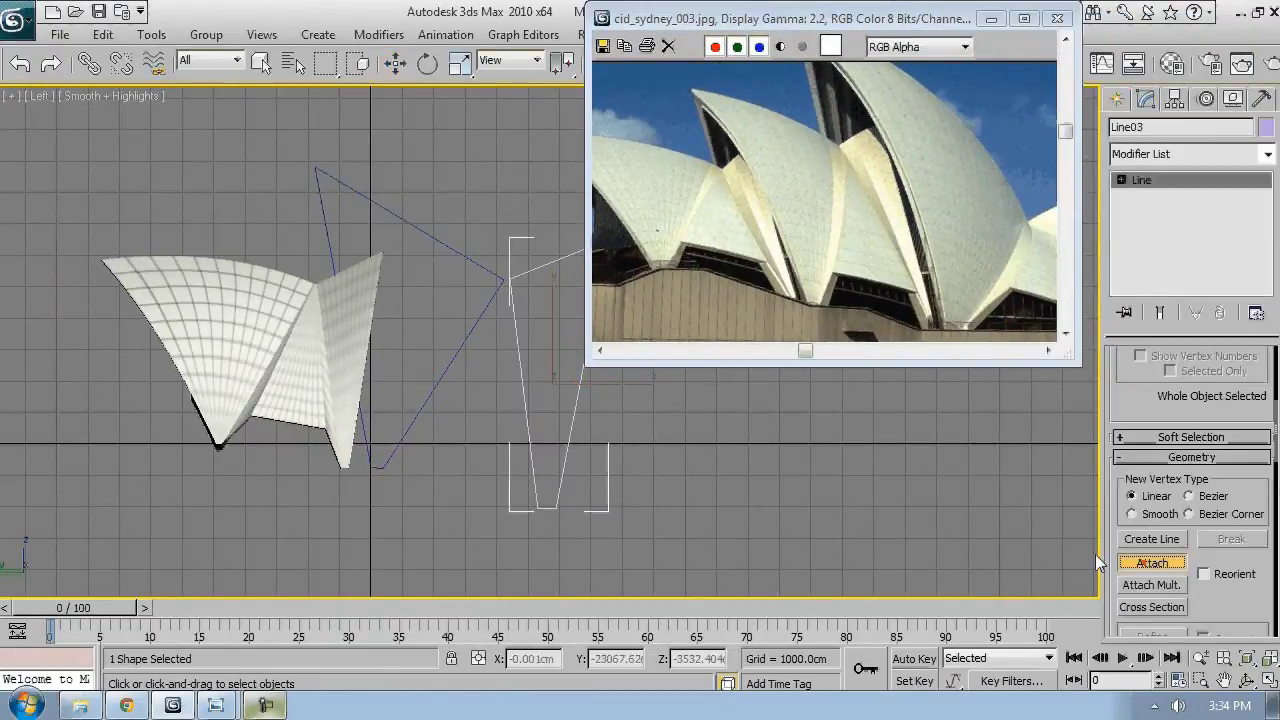
right_click(629, 425)
left_click_drag(1103, 489, 1022, 497)
left_click(984, 376)
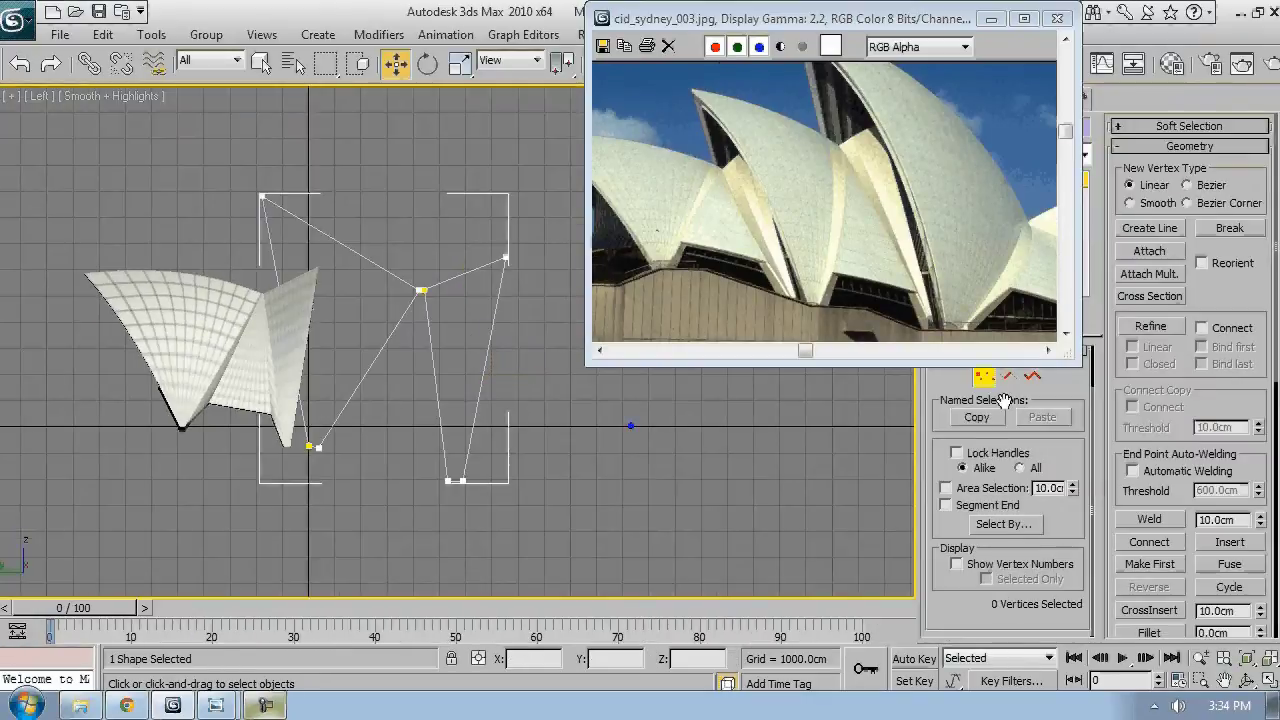
- With 3D snapping on, create a short line joining the neighbouring upper corners of the two outlines
middle_click_drag(780, 395, 840, 460)
left_click(1149, 229)
left_click_drag(739, 7, 739, 102)
left_click(670, 63)
scroll(470, 366, "up", 5)
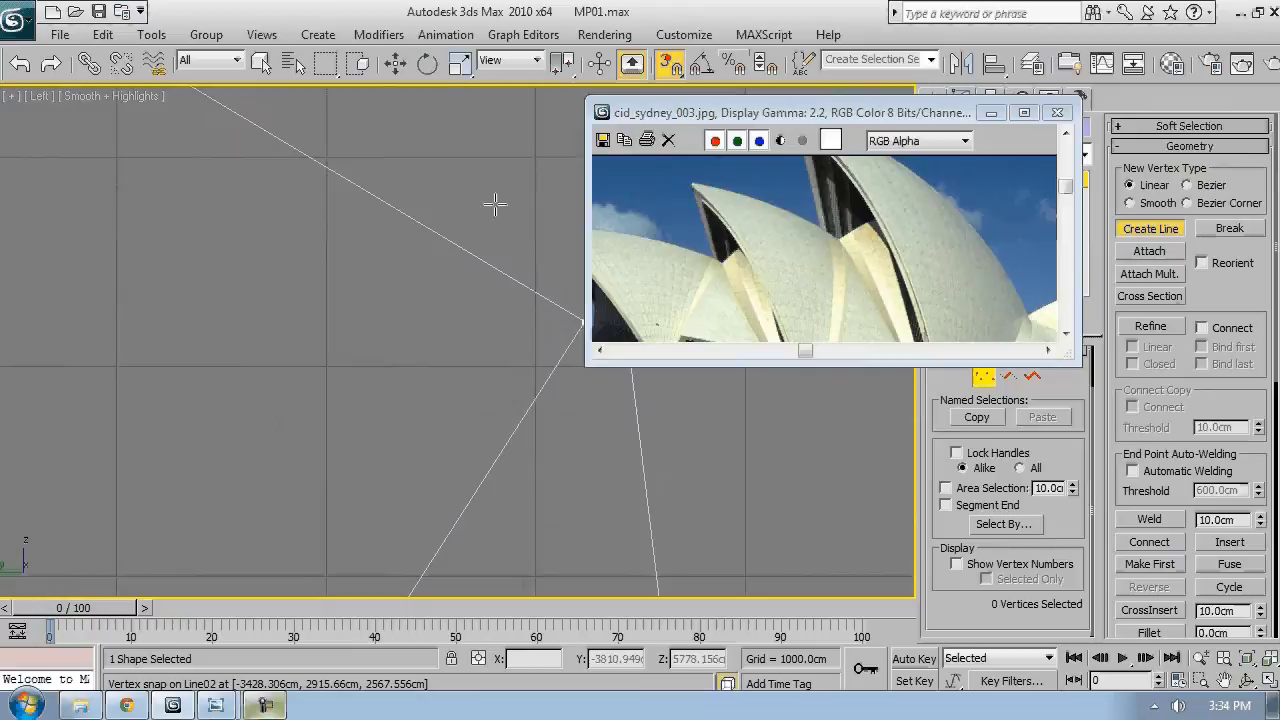
middle_click_drag(495, 204, 206, 256)
left_click(294, 374)
left_click(334, 369)
right_click(334, 369)
- Create a snapped line between the two outlines' bases, rising through two intermediate points to form the lower edge of the connecting panel
scroll(345, 380, "down", 5)
middle_click_drag(406, 467, 454, 195)
left_click(245, 389)
left_click(266, 398)
left_click(333, 339)
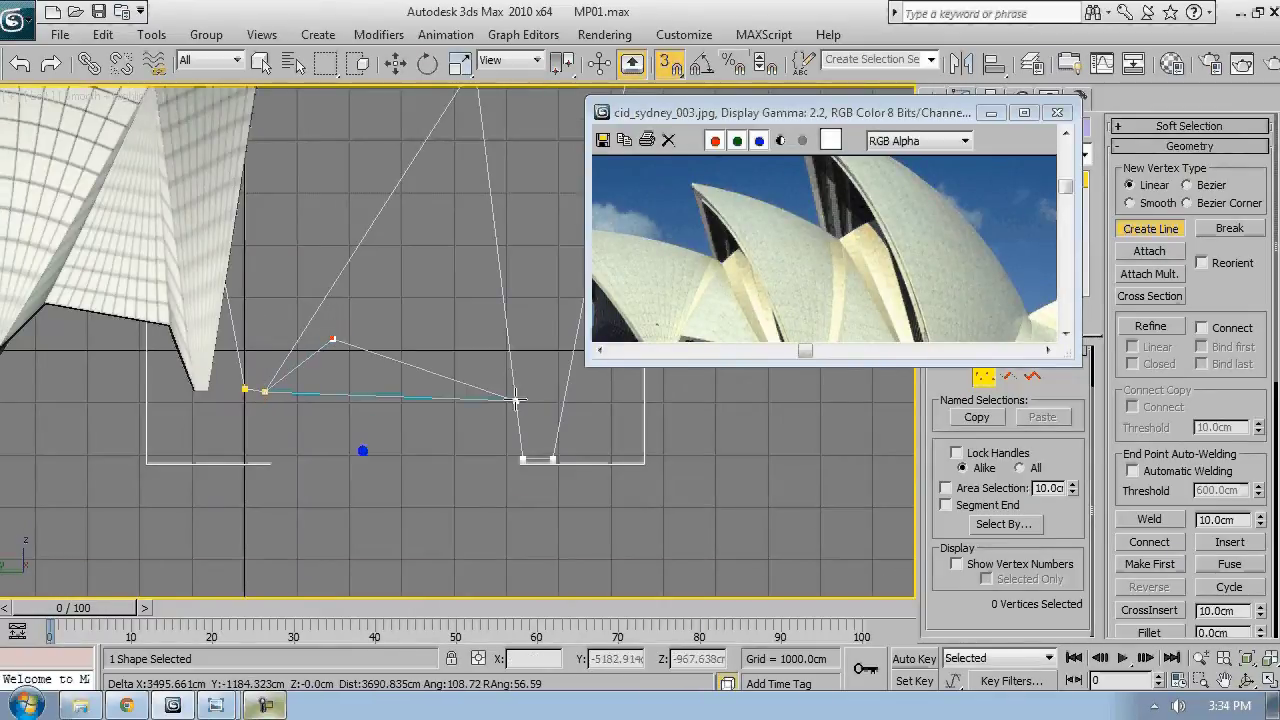
left_click(486, 380)
left_click(523, 453)
right_click(572, 503)
right_click(572, 503)
scroll(497, 376, "down", 4)
scroll(500, 374, "up", 2)
middle_click_drag(514, 373, 506, 399)
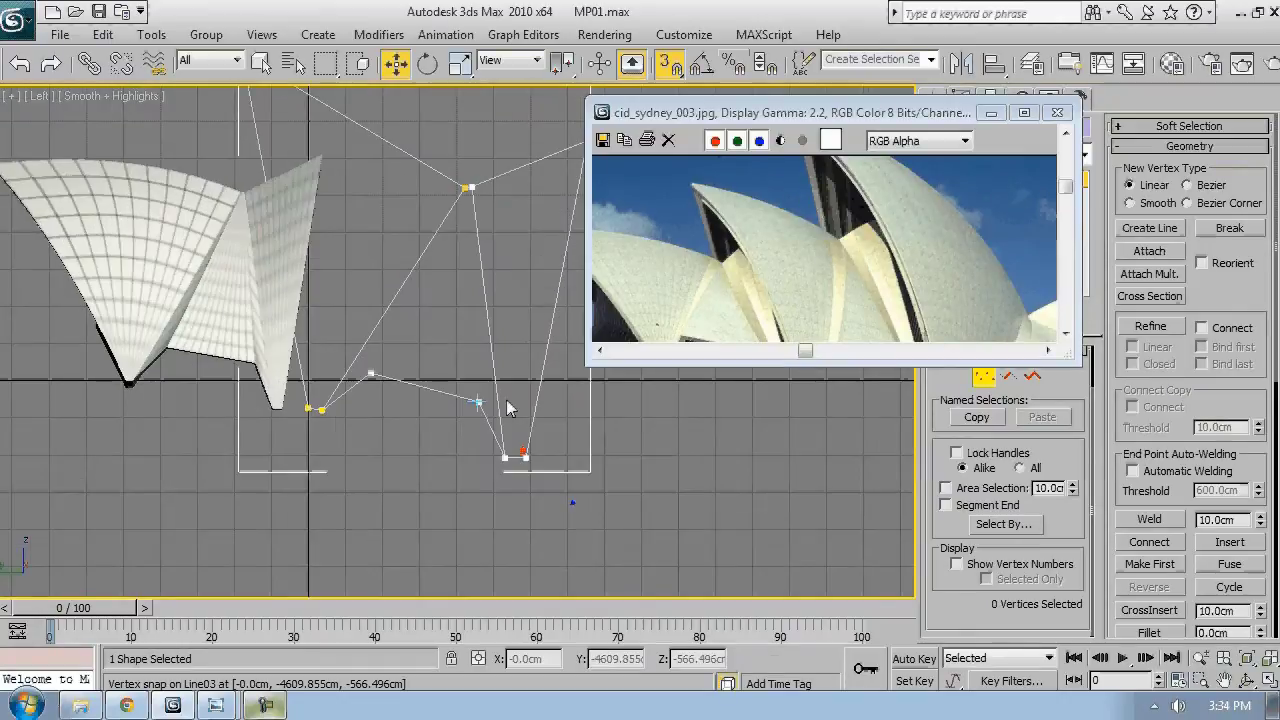
- Turn off snapping and use Refine with Connect to link the lower edge's left intermediate vertex to the short upper segment
key("s")
middle_click_drag(513, 336, 497, 383)
key("s")
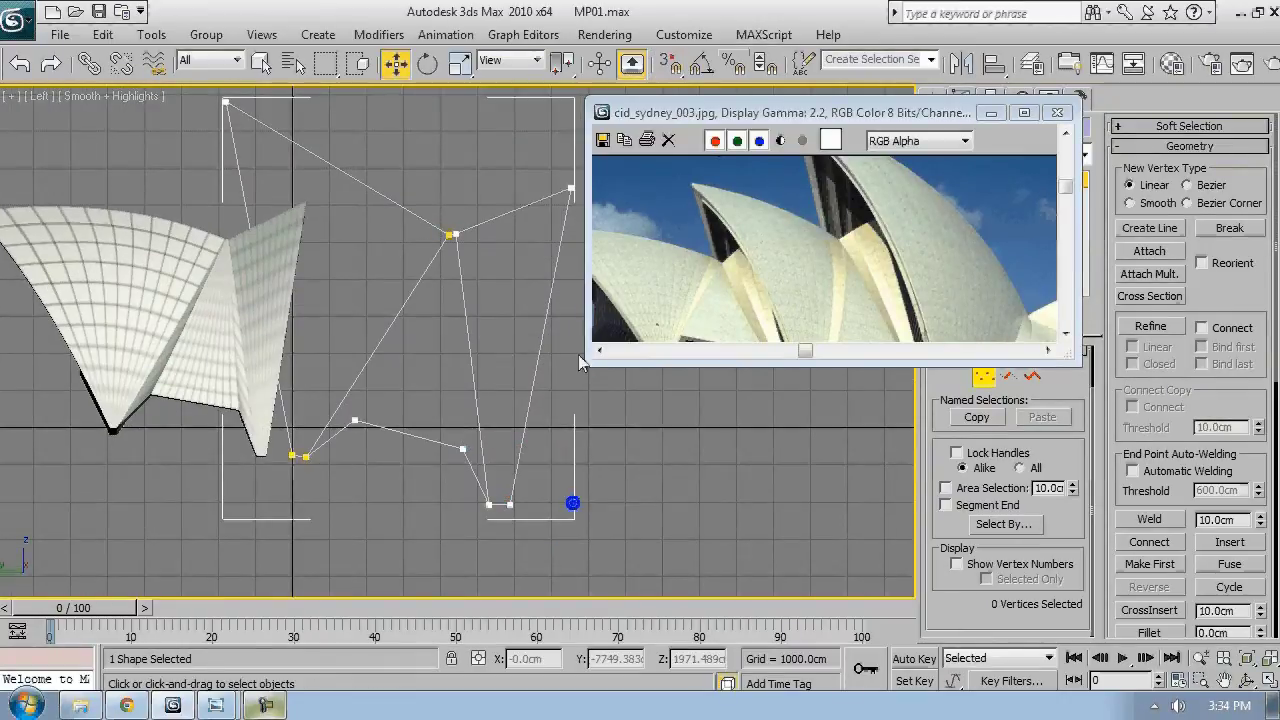
left_click(1201, 327)
left_click(1150, 326)
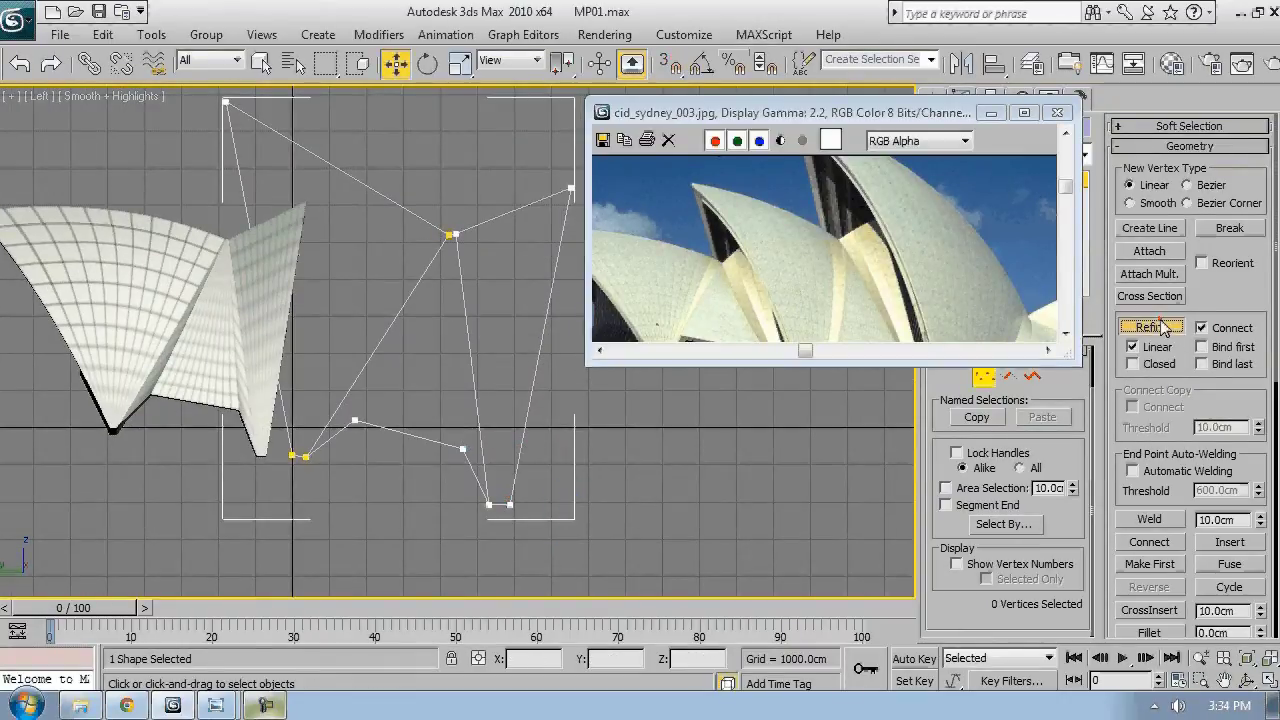
scroll(401, 418, "up", 5)
left_click(441, 409)
scroll(441, 409, "down", 3)
middle_click_drag(560, 280, 306, 533)
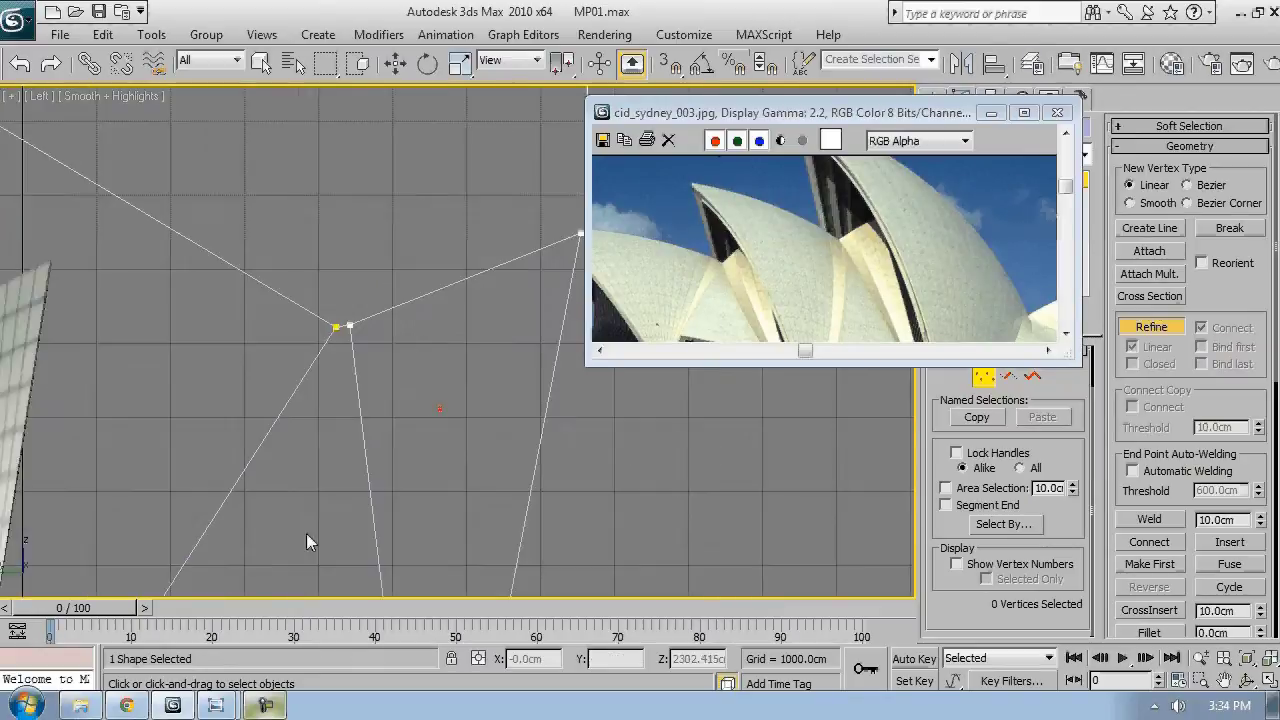
scroll(342, 334, "up", 4)
middle_click_drag(342, 334, 495, 296)
left_click(506, 257)
right_click(511, 306)
right_click(511, 306)
- Use Refine with Connect to link the lower edge's right intermediate vertex to the short upper segment
left_click(1150, 326)
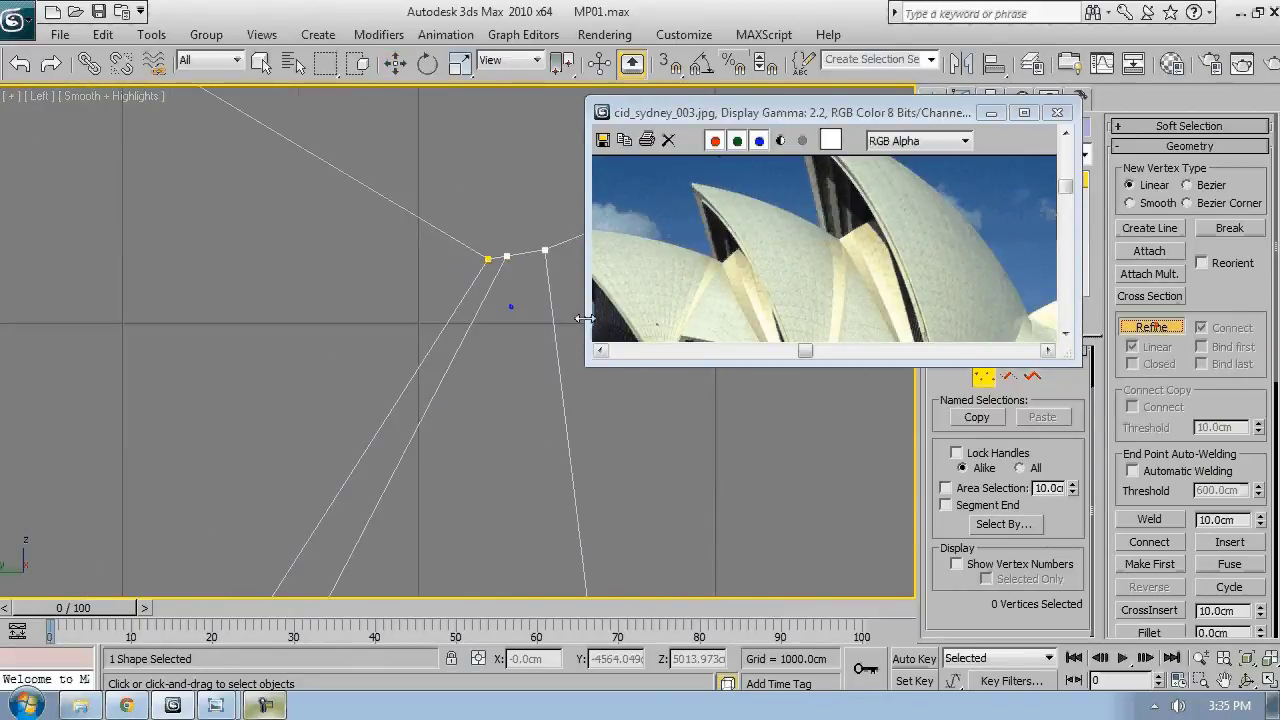
scroll(510, 305, "down", 4)
scroll(505, 309, "up", 2)
left_click(511, 307)
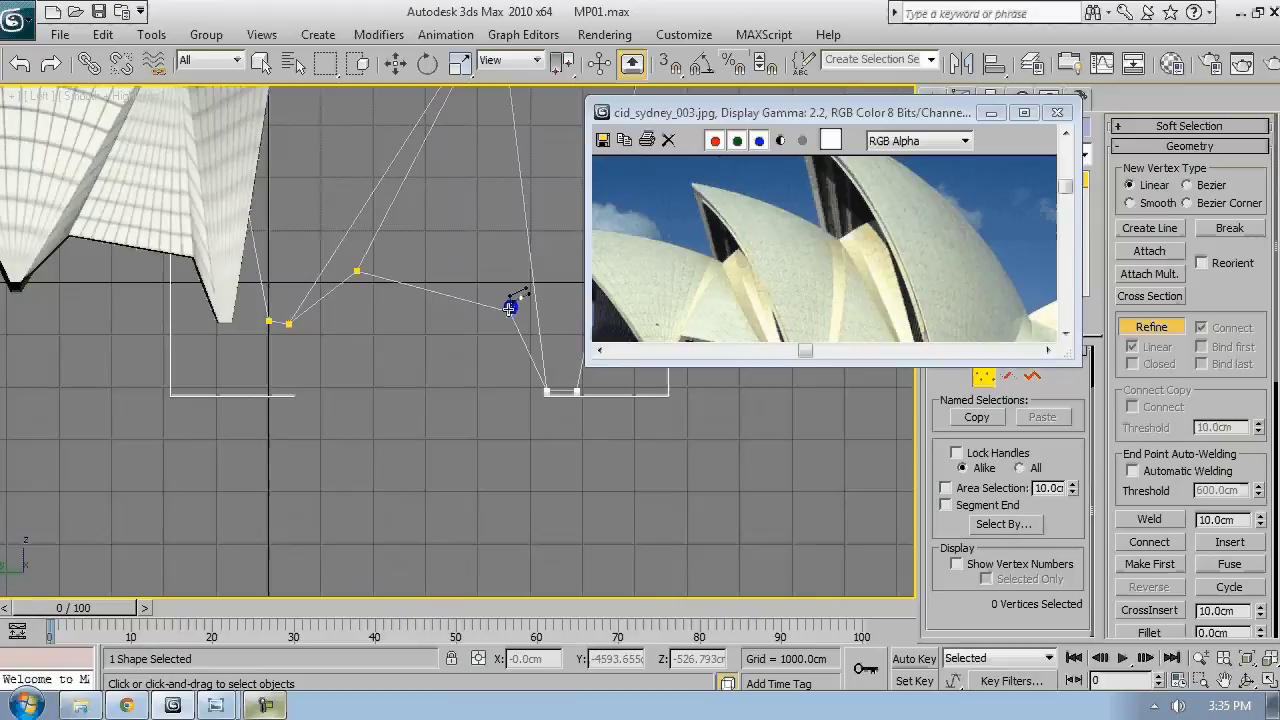
right_click(511, 305)
right_click(511, 305)
scroll(485, 345, "down", 2)
middle_click_drag(476, 363, 454, 411)
- Examine the Sydney_Opera_House_Sails photo from the Resources folder for the shell proportions, and return to the model
middle_click_drag(866, 296, 901, 261)
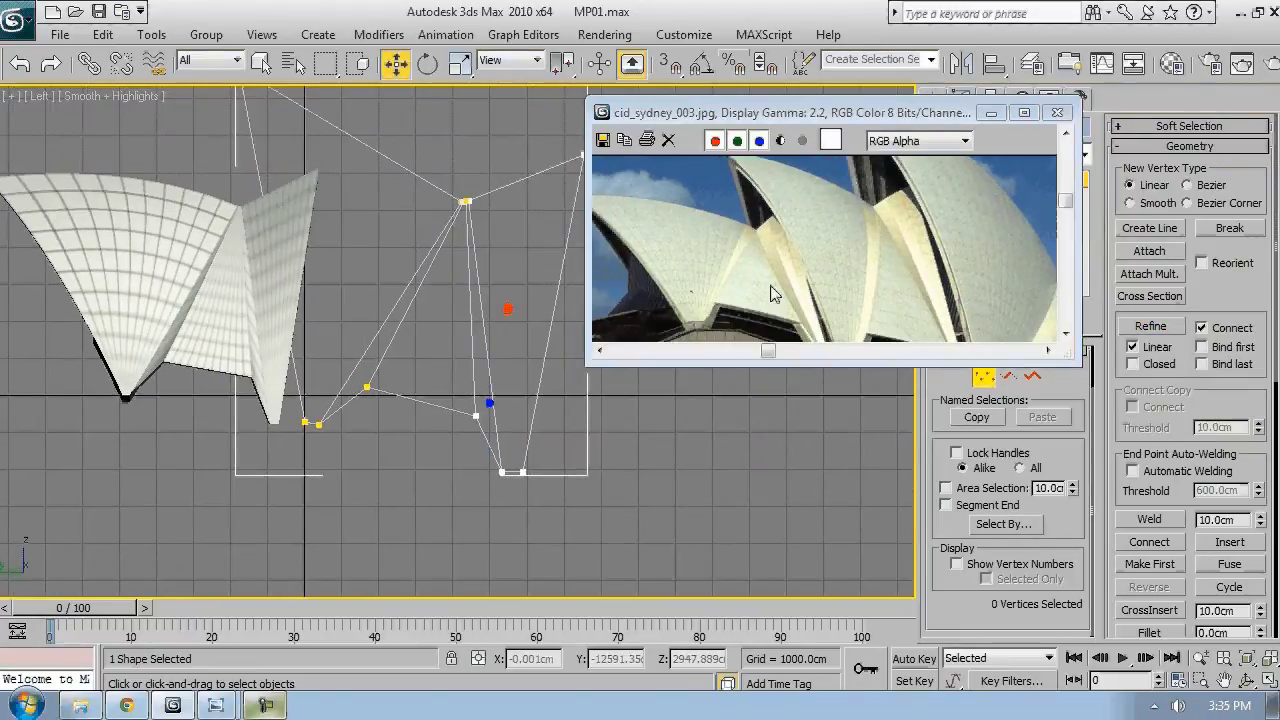
left_click(80, 705)
scroll(674, 456, "down", 8)
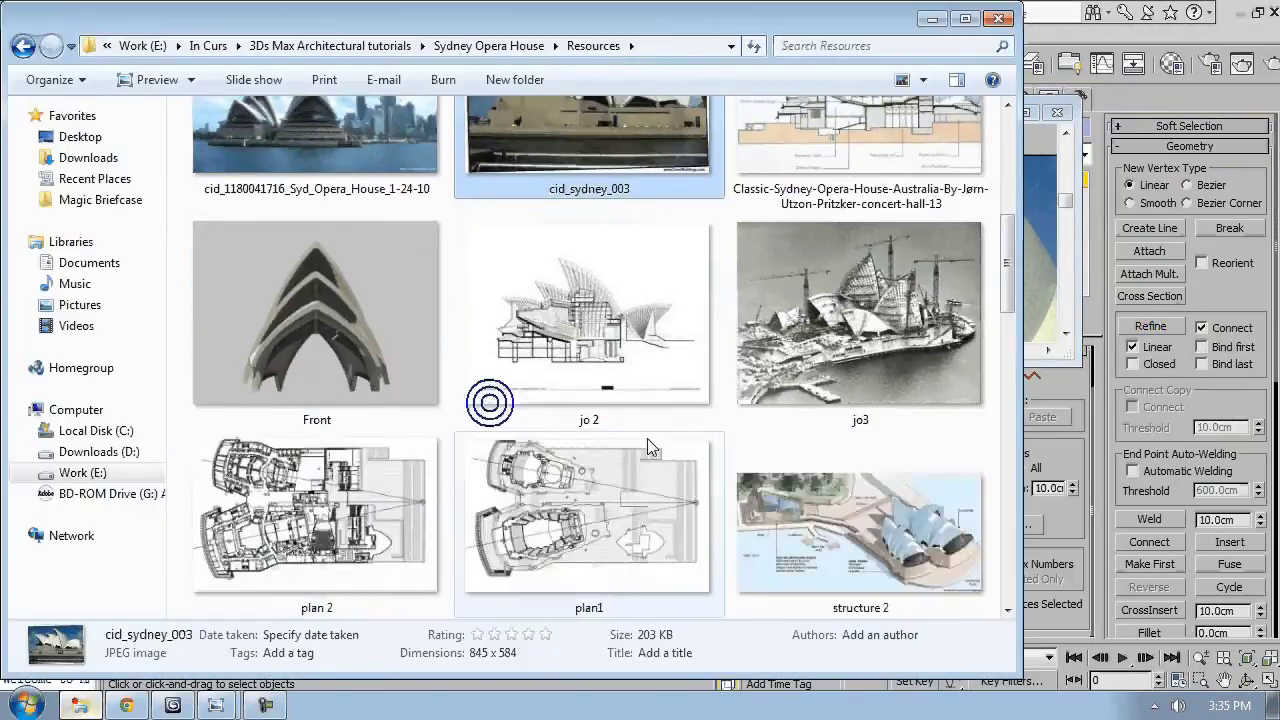
double_click(976, 240)
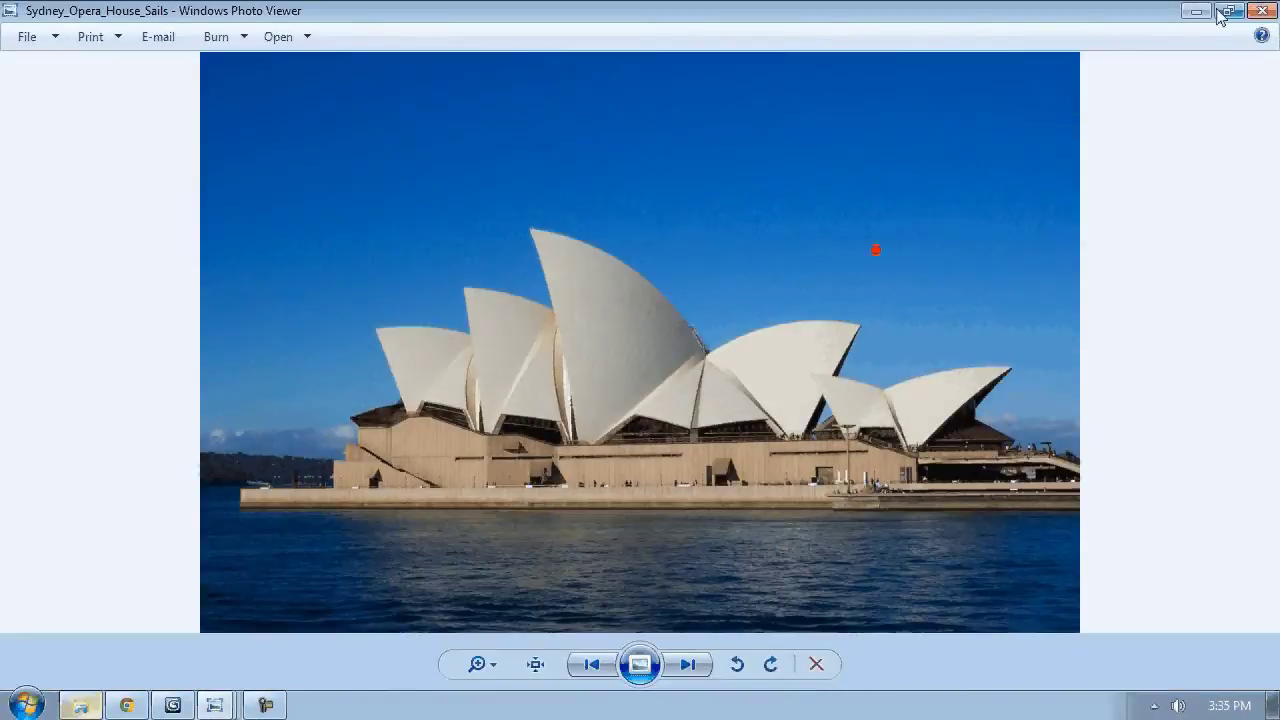
left_click(1197, 13)
left_click(1041, 119)
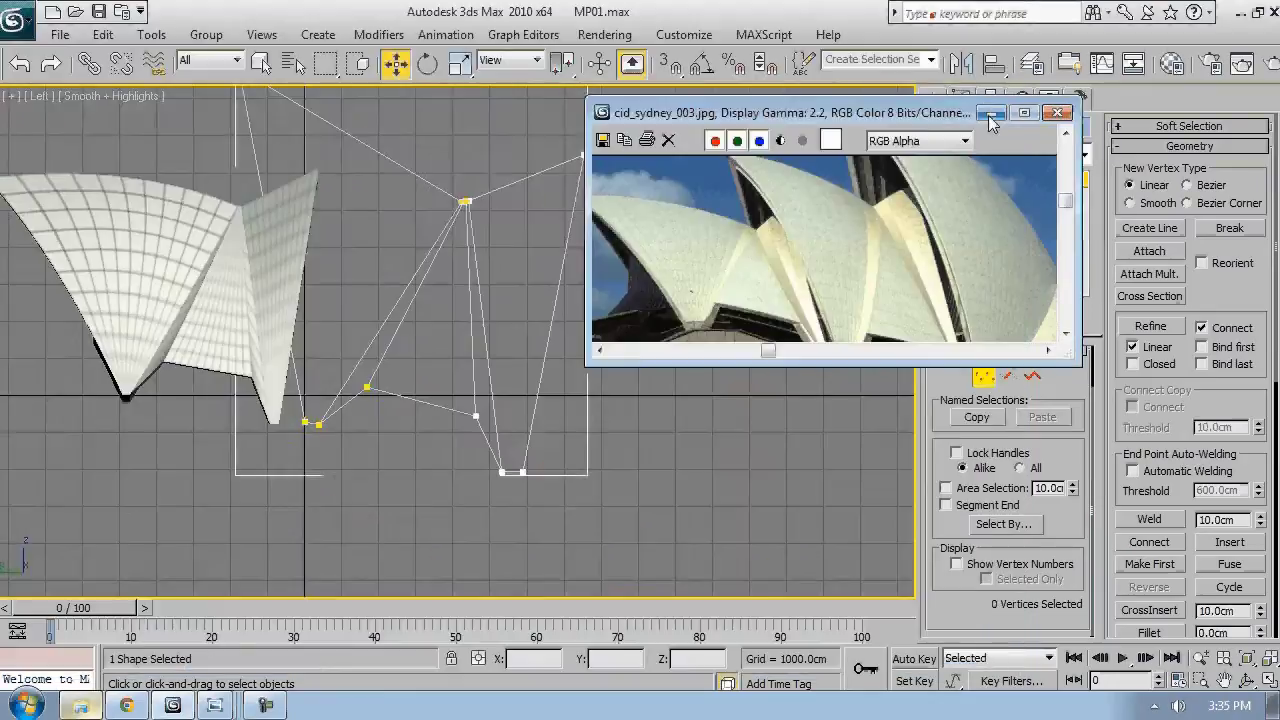
- Lower the first outline's peak vertex and shift the cluster of vertices at the upper junction slightly up and left
middle_click_drag(244, 187, 281, 302)
scroll(281, 302, "down", 2)
left_click(279, 217)
left_click_drag(302, 186, 315, 227)
left_click_drag(407, 277, 475, 331)
left_click_drag(473, 282, 459, 271)
left_click_drag(324, 218, 300, 240)
- Adjust the connecting panel's lower edge by moving its right intermediate vertices up and slightly left
left_click(369, 442)
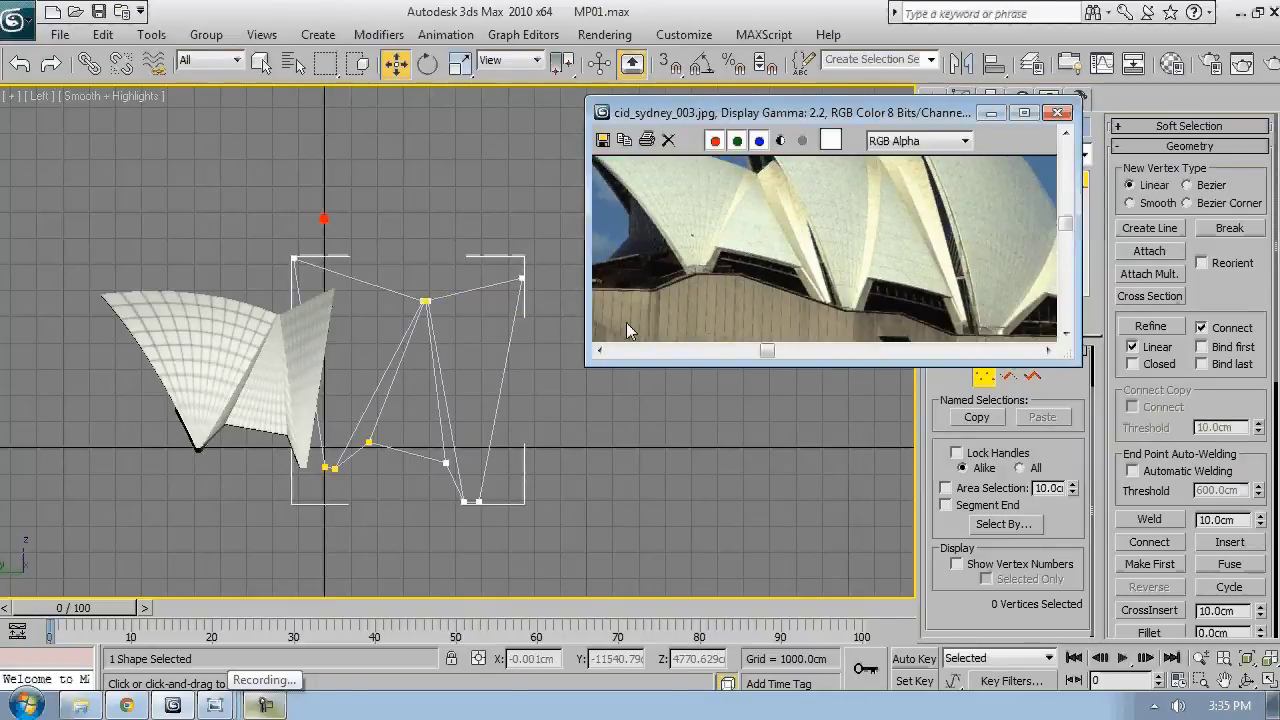
scroll(370, 463, "up", 4)
scroll(370, 463, "down", 4)
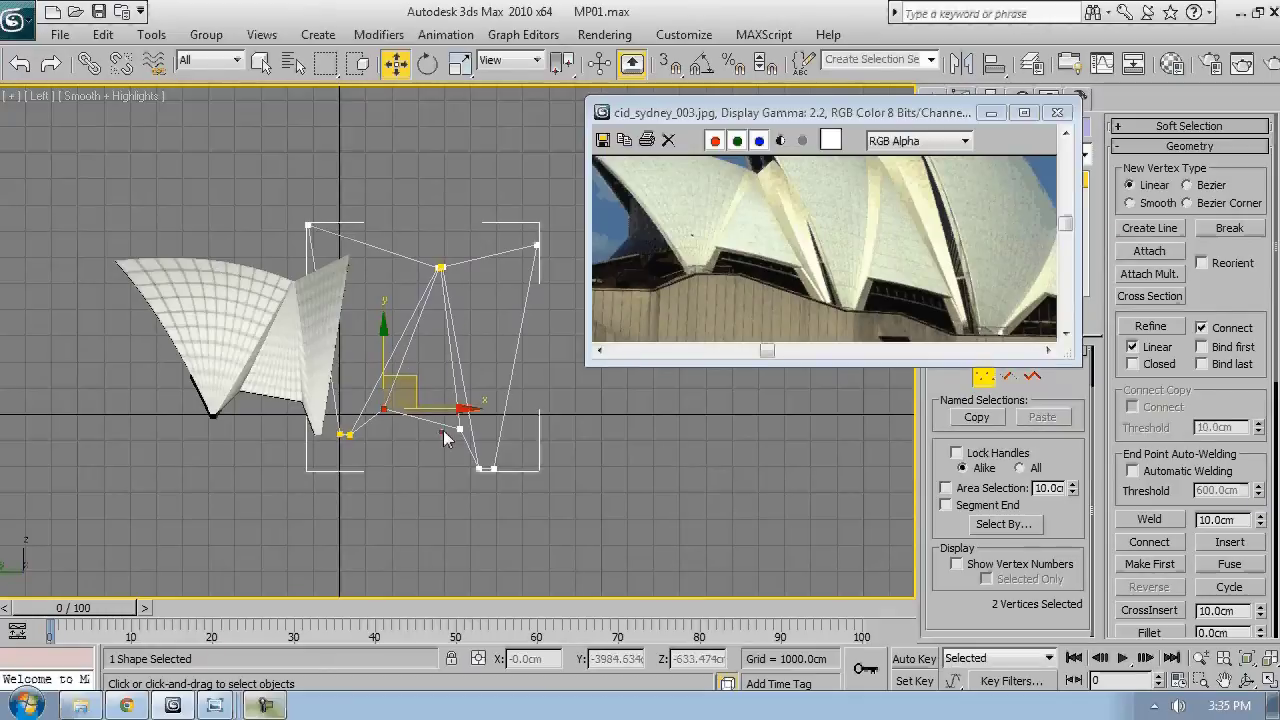
left_click_drag(447, 440, 480, 387)
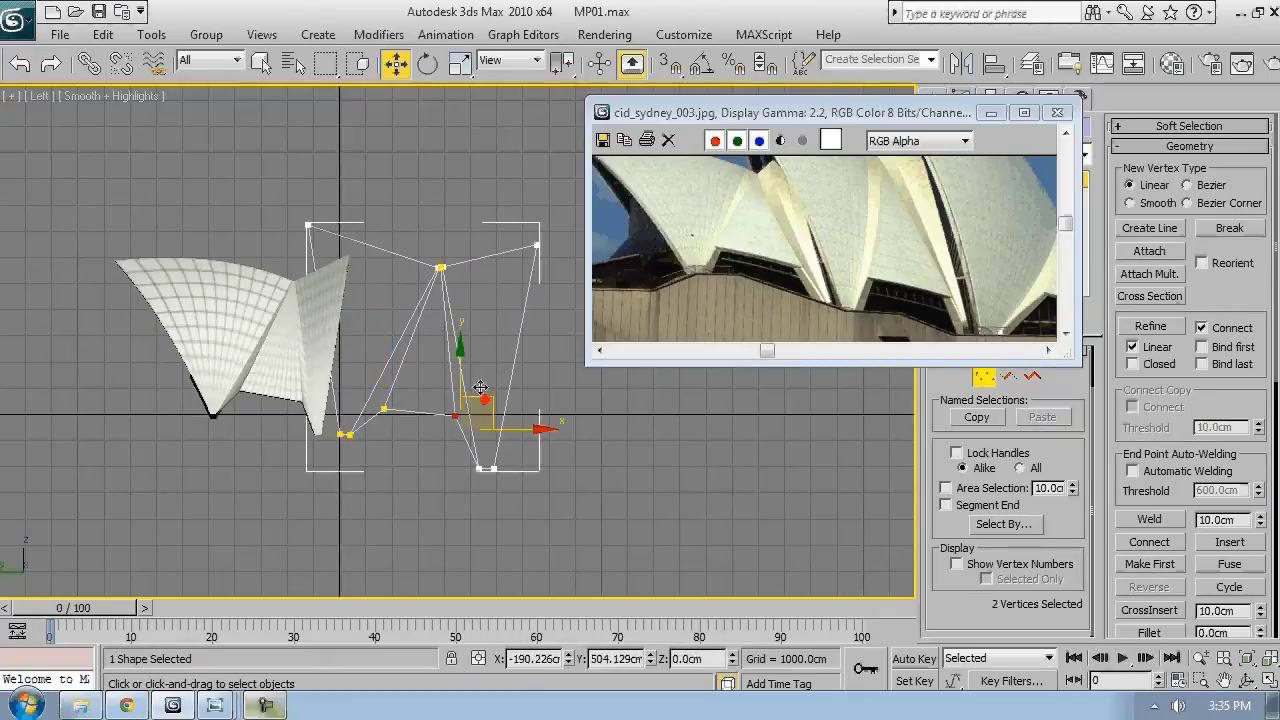
scroll(385, 416, "up", 4)
left_click_drag(385, 412, 420, 392)
- Move the narrow outline's upper-right vertex inward to narrow the shape to match the reference photo
scroll(428, 392, "down", 4)
middle_click_drag(434, 393, 421, 413)
middle_click_drag(800, 215, 785, 257)
left_click_drag(437, 262, 544, 223)
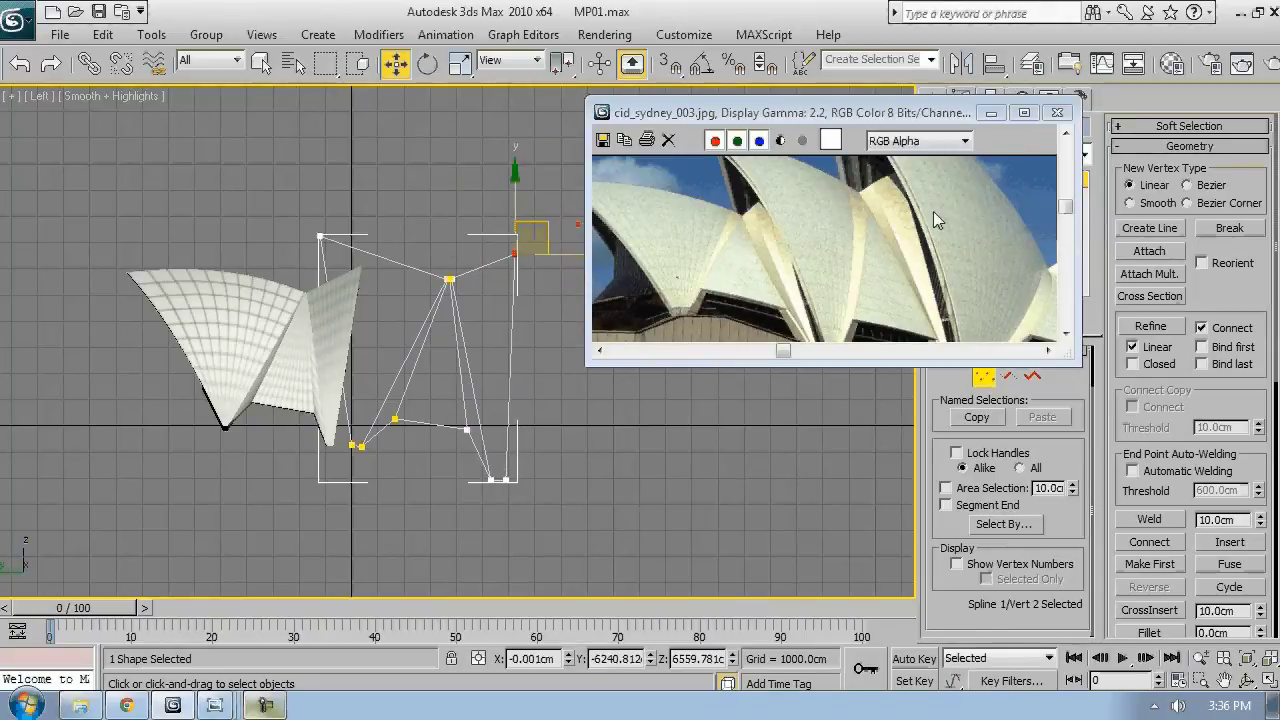
- Move the large outline's peak vertex up and left to match the shell tip in the reference photo
middle_click_drag(933, 211, 944, 249)
left_click(320, 236)
left_click_drag(367, 229, 325, 204)
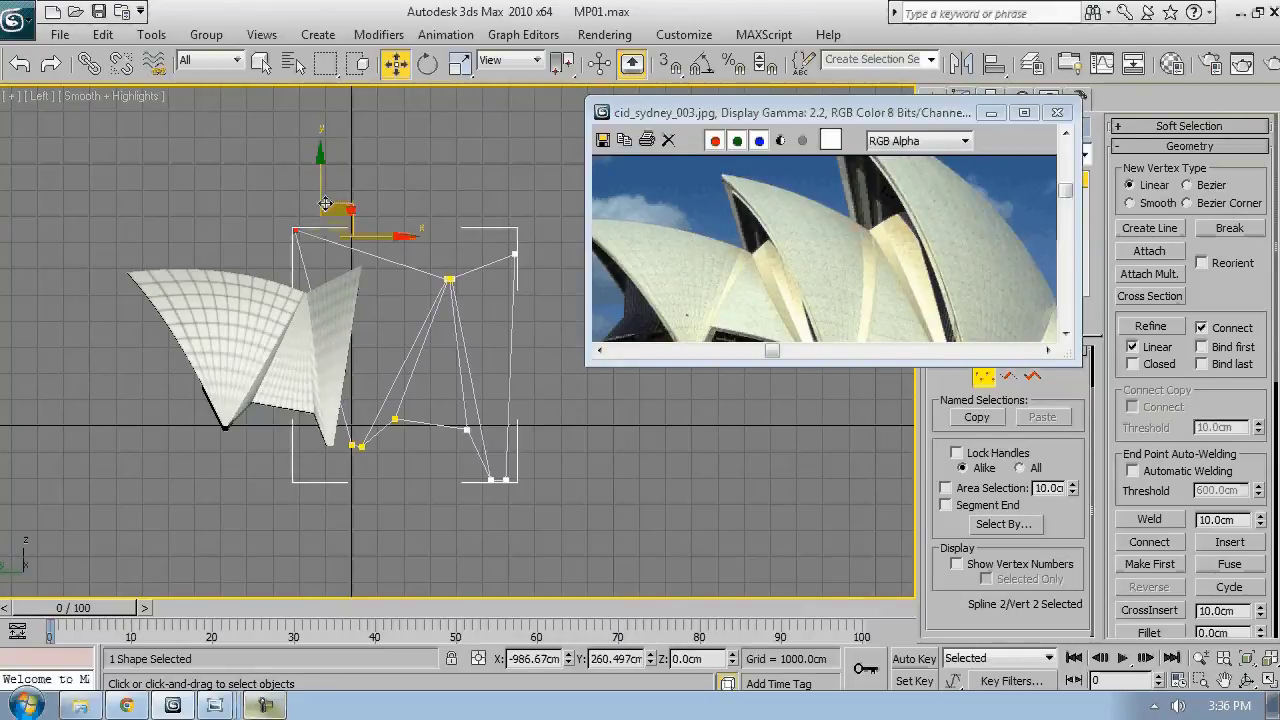
- Narrow the small outline's foot by moving its outer bottom vertex horizontally towards the neighbouring bottom vertex
scroll(809, 186, "up", 1)
scroll(790, 297, "down", 2)
scroll(790, 297, "up", 1)
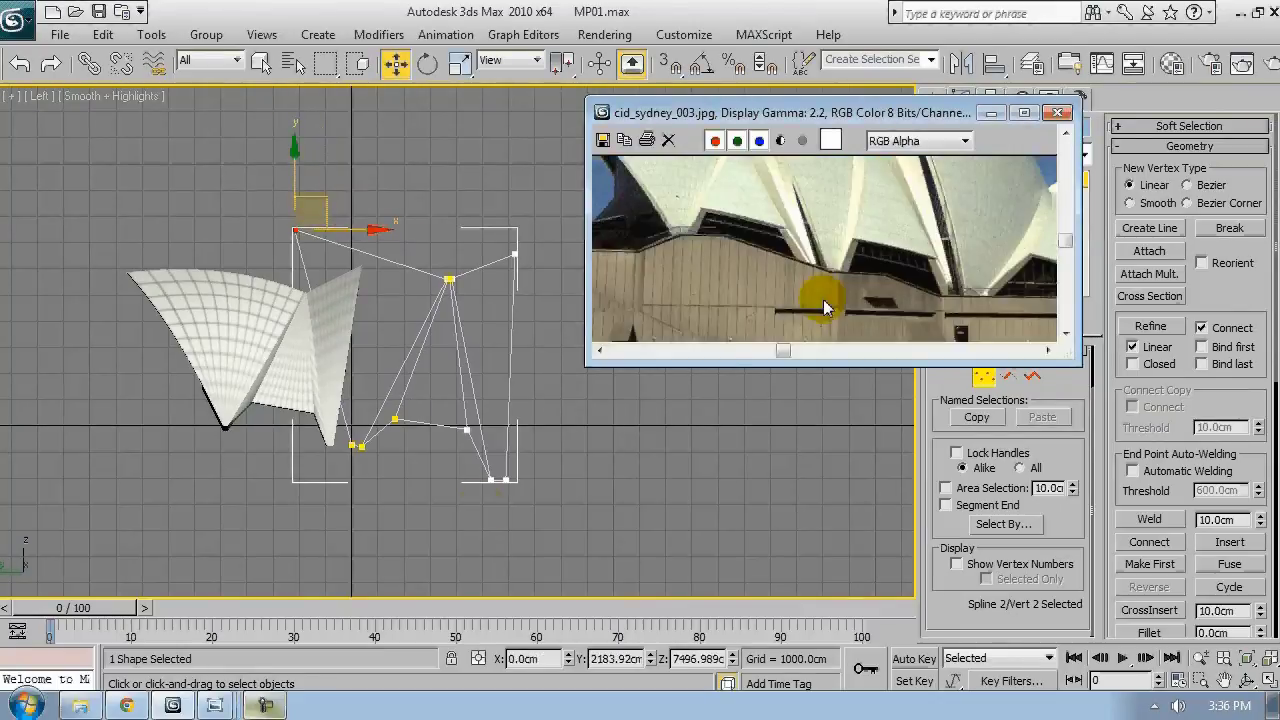
scroll(490, 509, "up", 2)
left_click(489, 482)
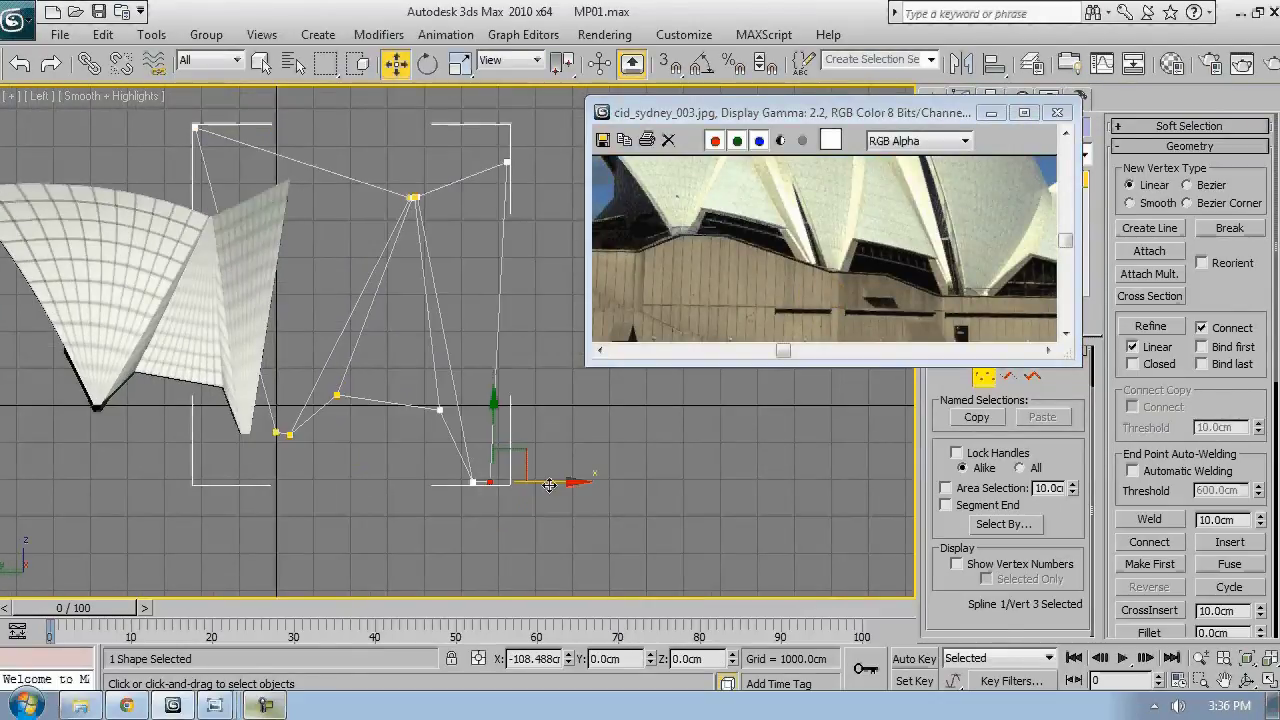
left_click_drag(549, 485, 539, 485)
middle_click_drag(258, 431, 274, 440)
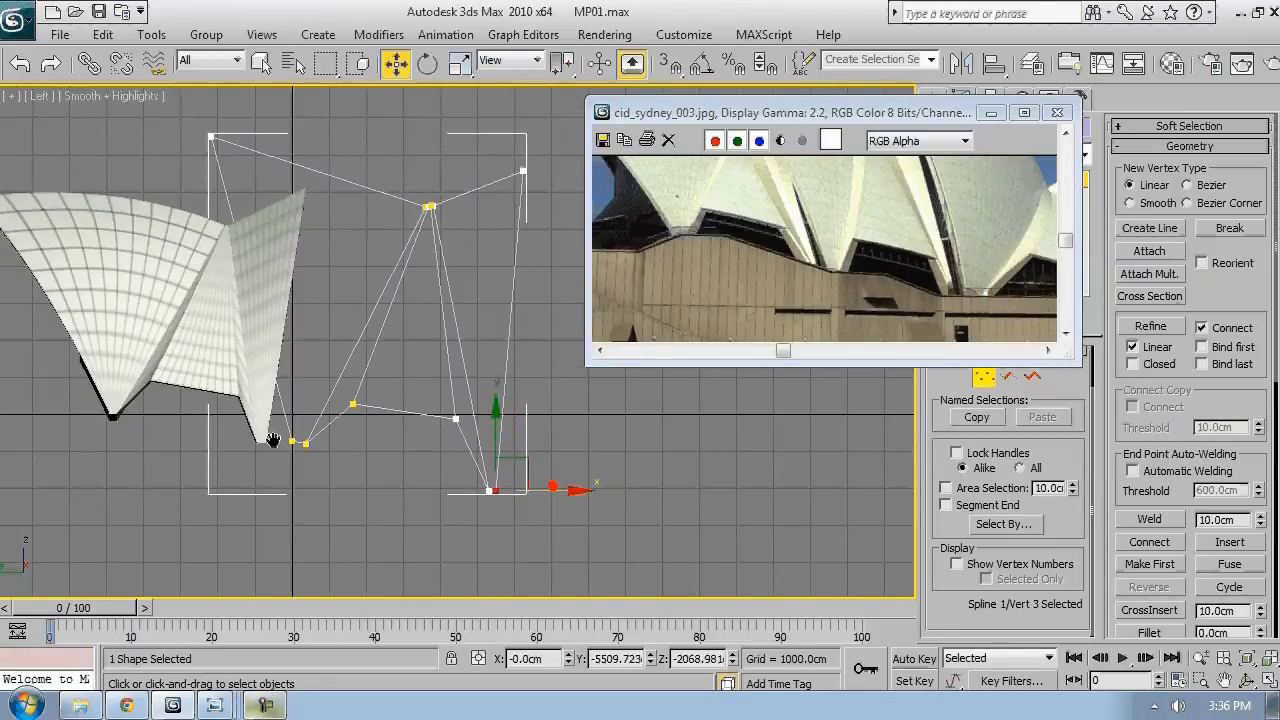
- Check the Sydney_Opera_House_Sails photo, then level the large outline's foot vertices and move the outer one slightly left
middle_click_drag(828, 240, 745, 318)
left_click(232, 697)
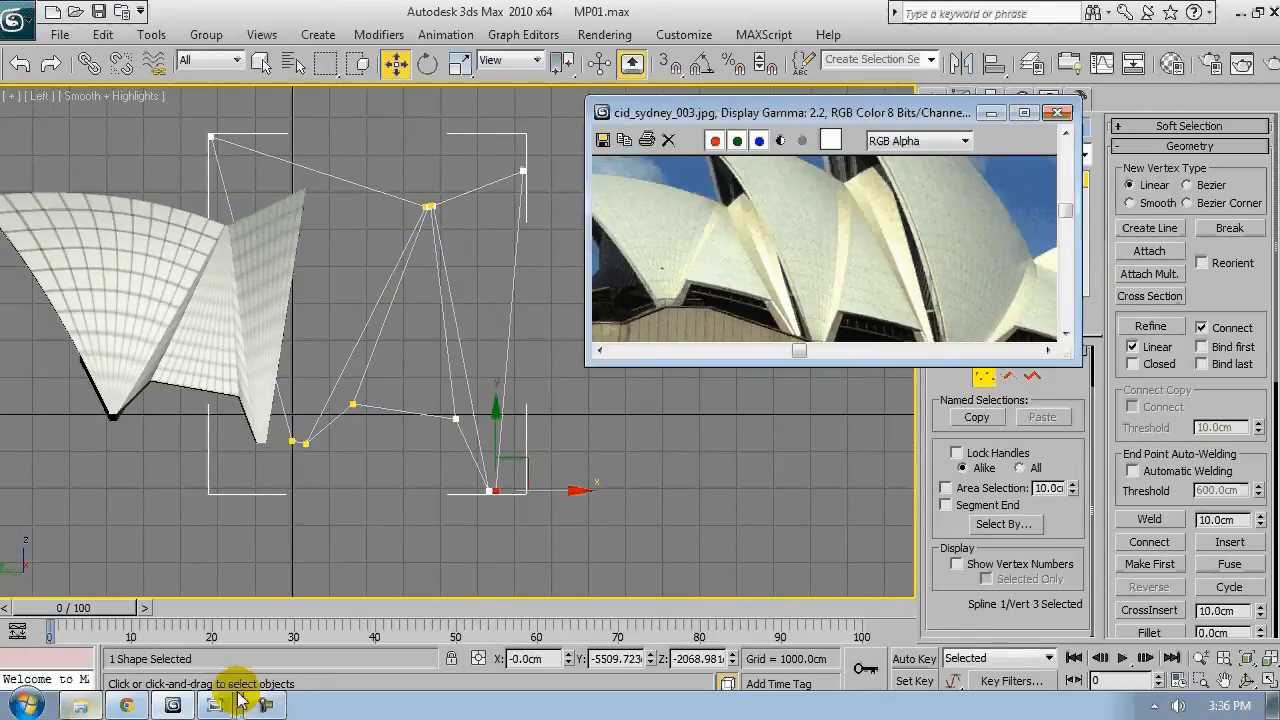
left_click(220, 667)
scroll(535, 488, "up", 2)
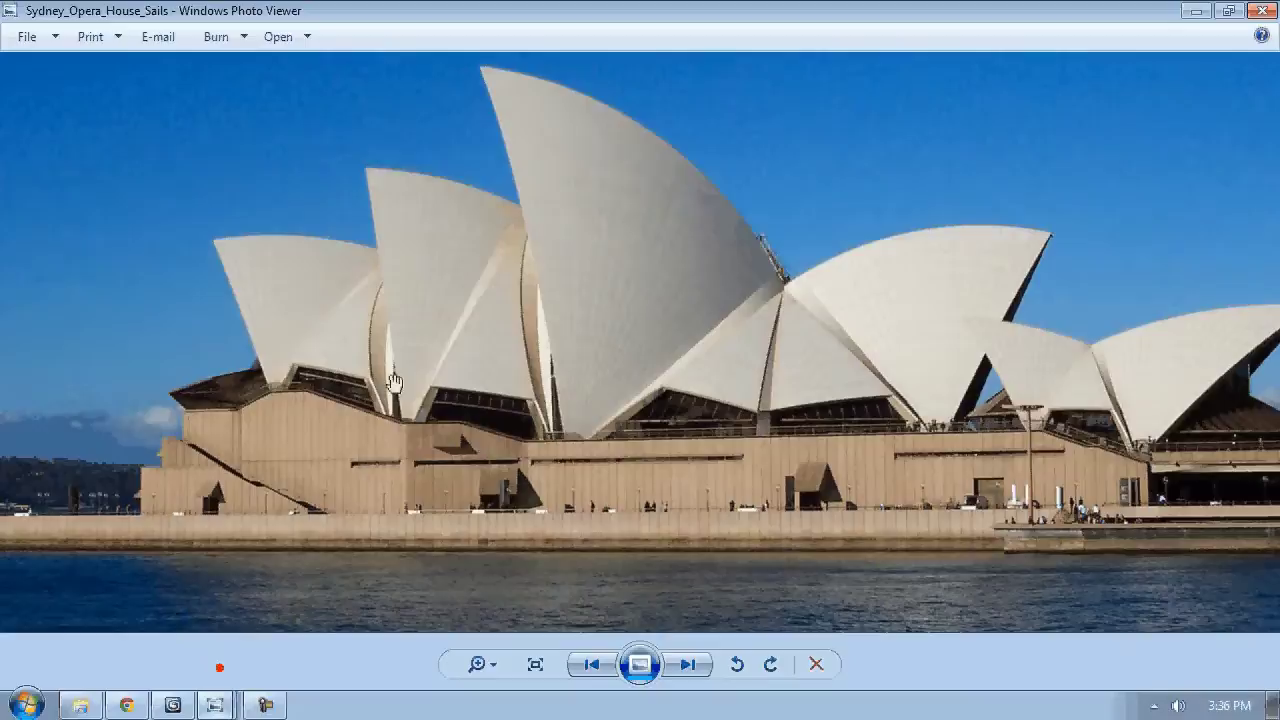
left_click(226, 700)
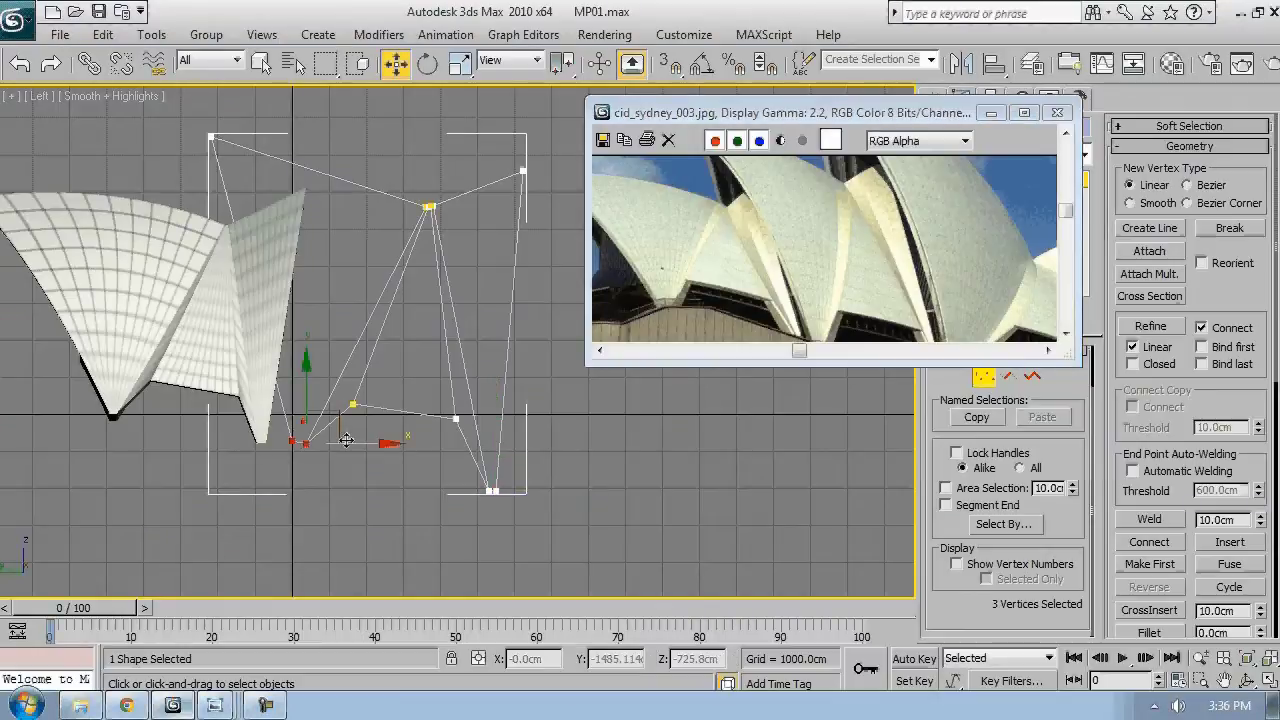
left_click_drag(298, 456, 334, 402)
left_click_drag(317, 363, 208, 418)
left_click(277, 413)
left_click(277, 418)
scroll(302, 394, "down", 3)
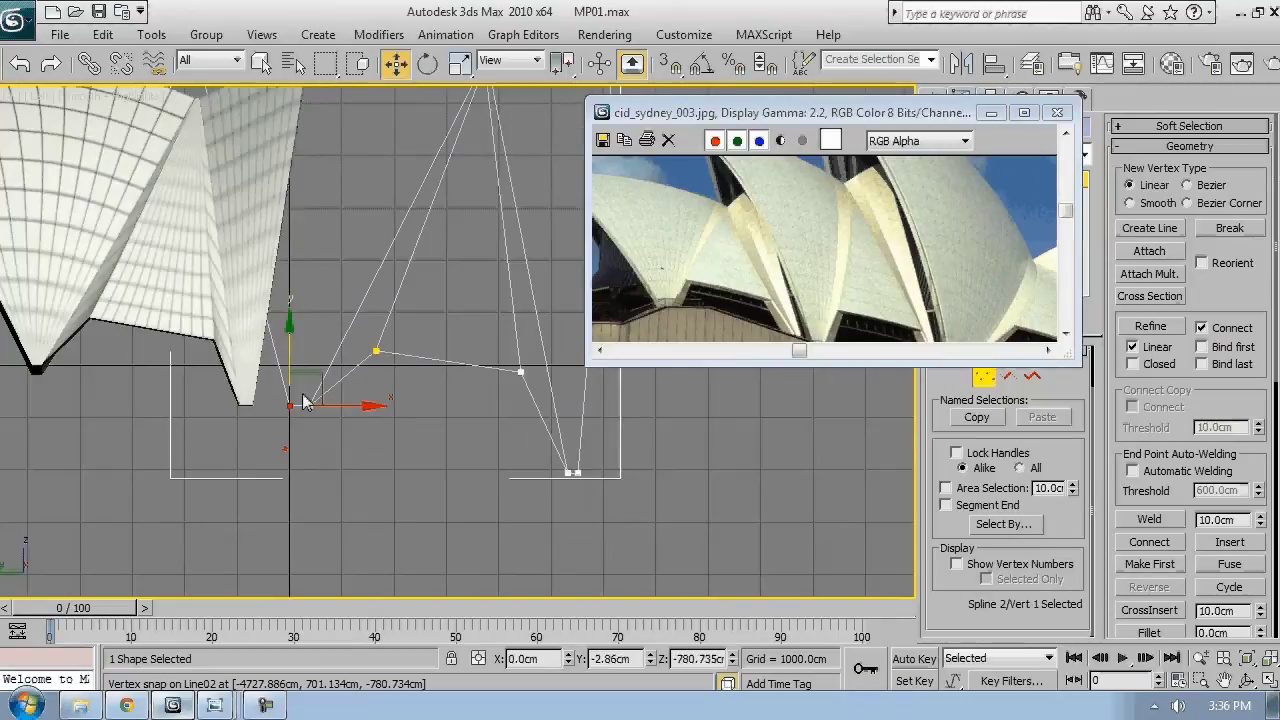
middle_click_drag(306, 398, 474, 502)
left_click_drag(505, 510, 496, 510)
- Raise the large outline's peak vertex slightly after comparing it with the reference image
middle_click_drag(700, 290, 716, 250)
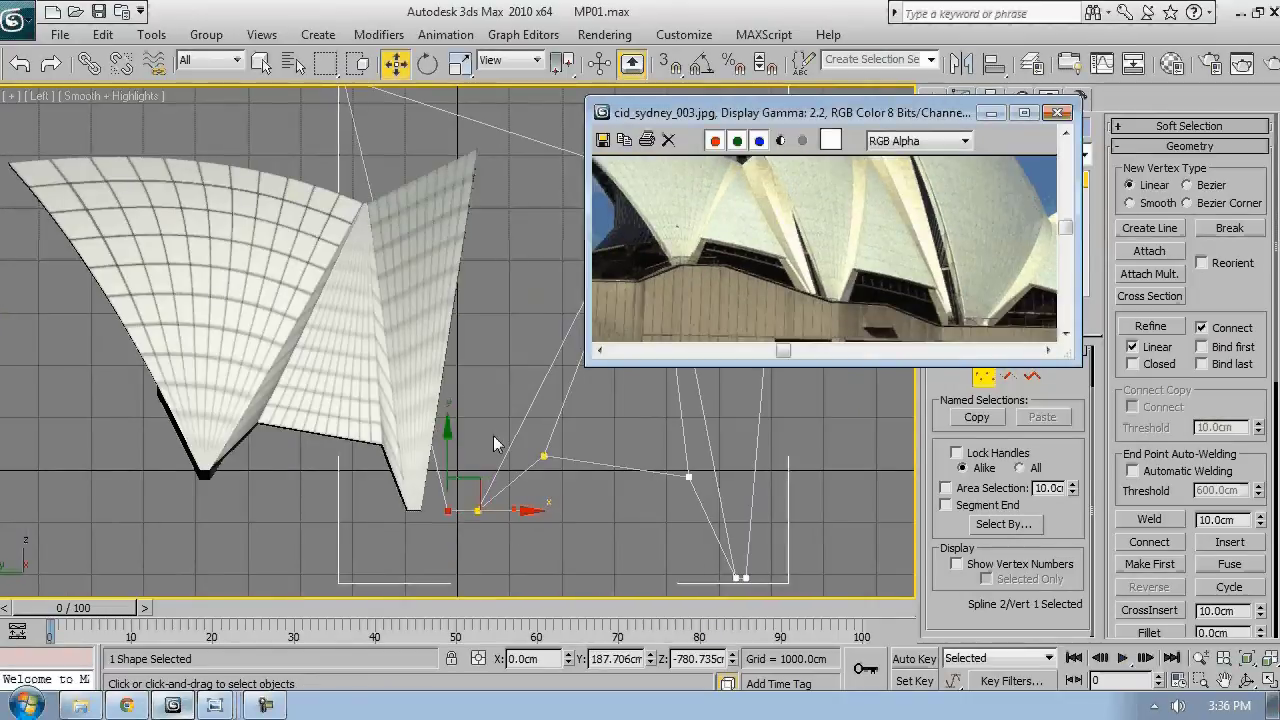
middle_click_drag(866, 218, 873, 275)
middle_click_drag(398, 175, 392, 250)
scroll(392, 250, "down", 3)
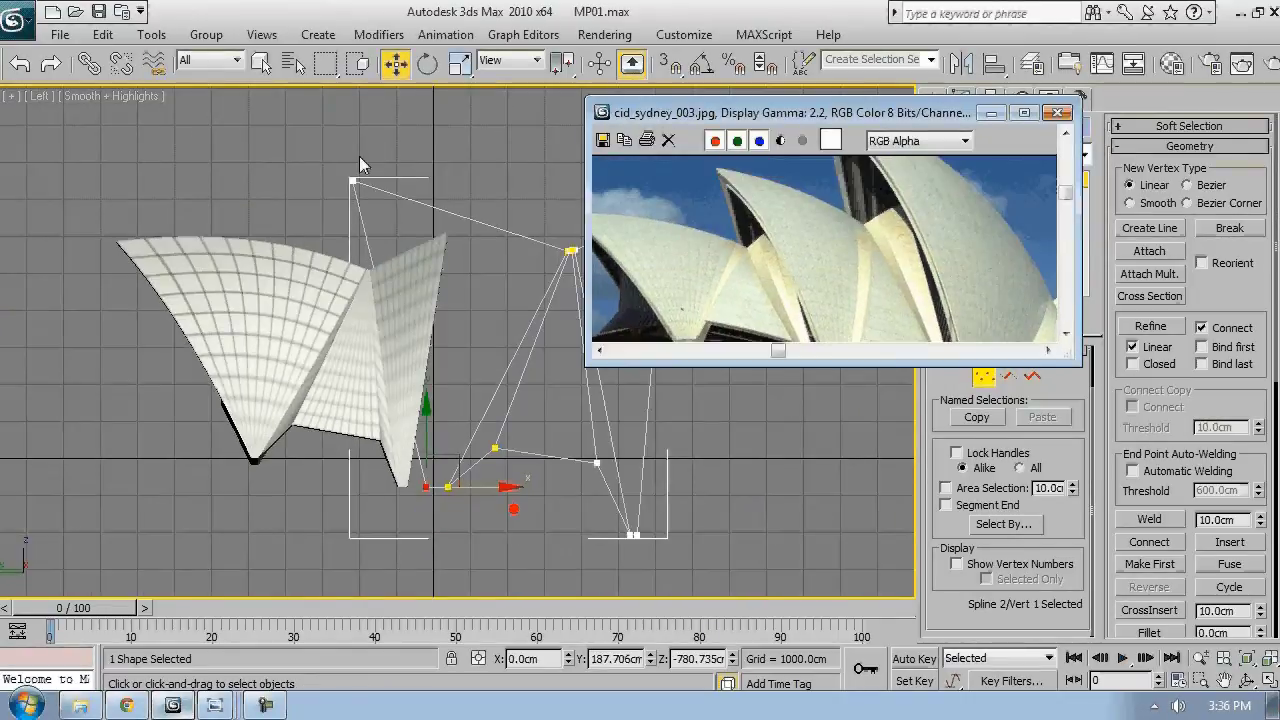
left_click(353, 179)
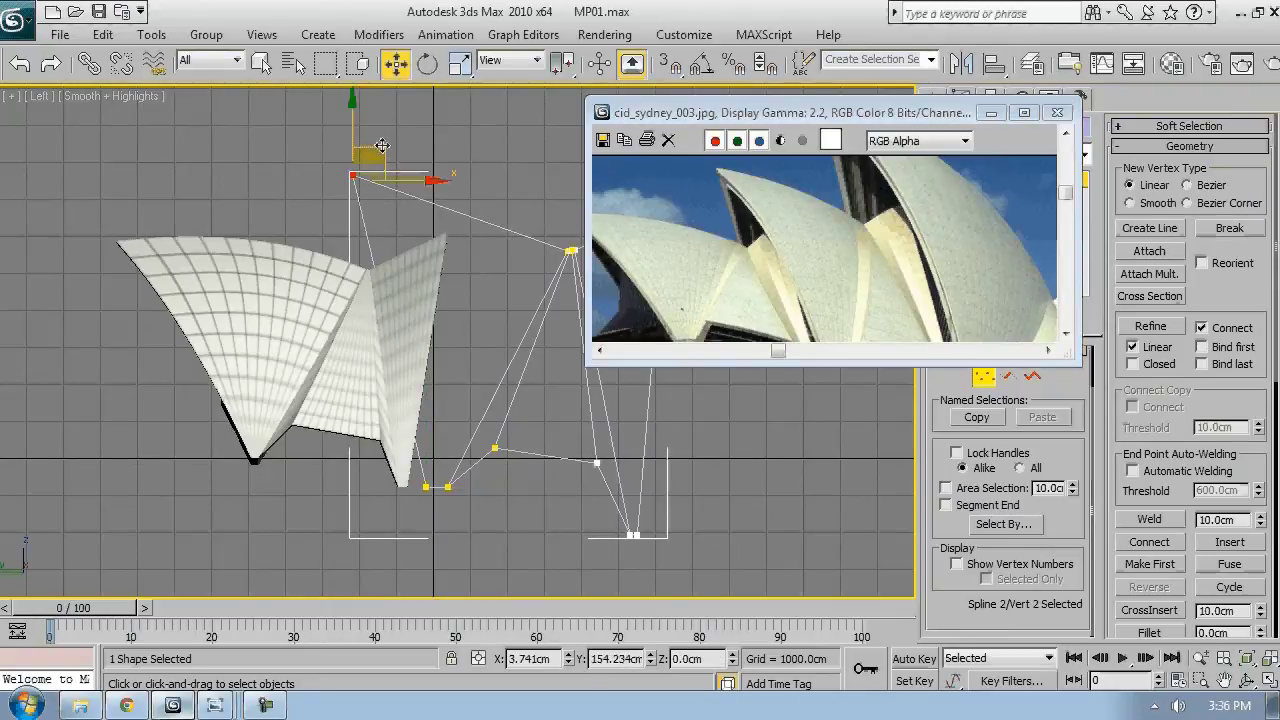
- Flatten the eight vertices at the upper junction into a horizontal row by scaling them vertically
middle_click_drag(408, 200, 244, 245)
scroll(409, 295, "up", 6)
left_click_drag(300, 317, 435, 91)
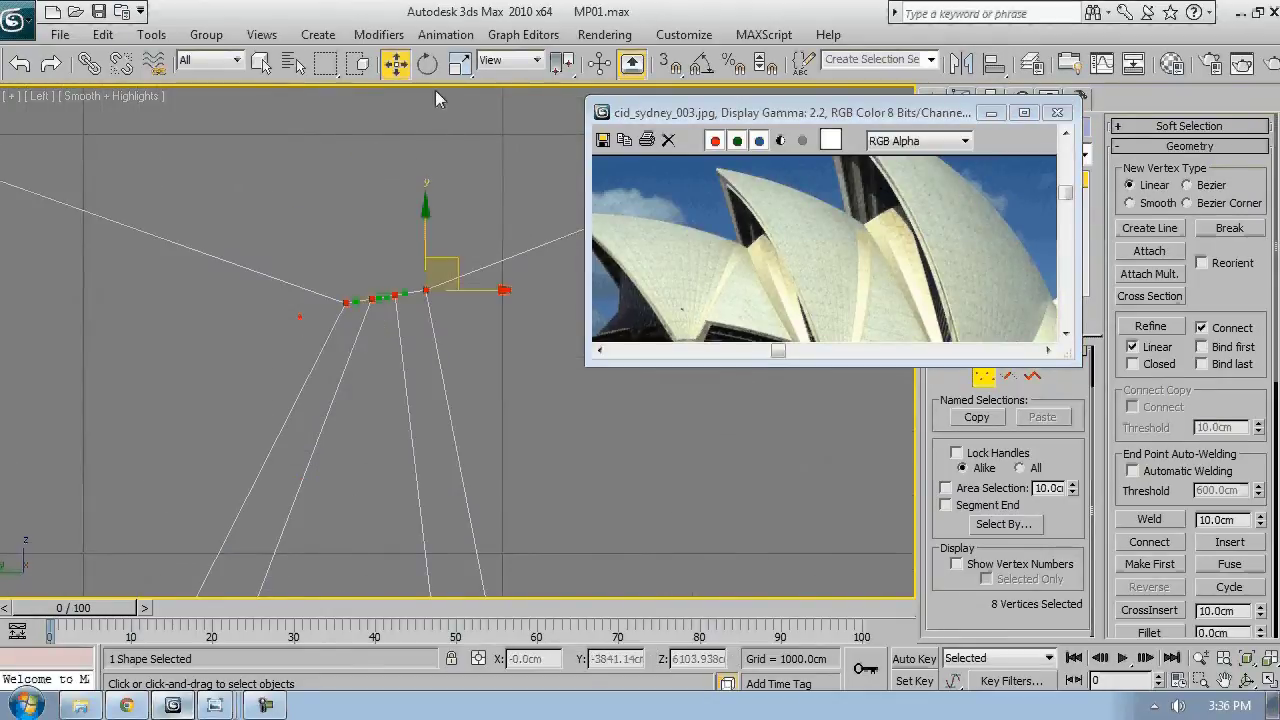
key("r")
left_click_drag(378, 209, 378, 300)
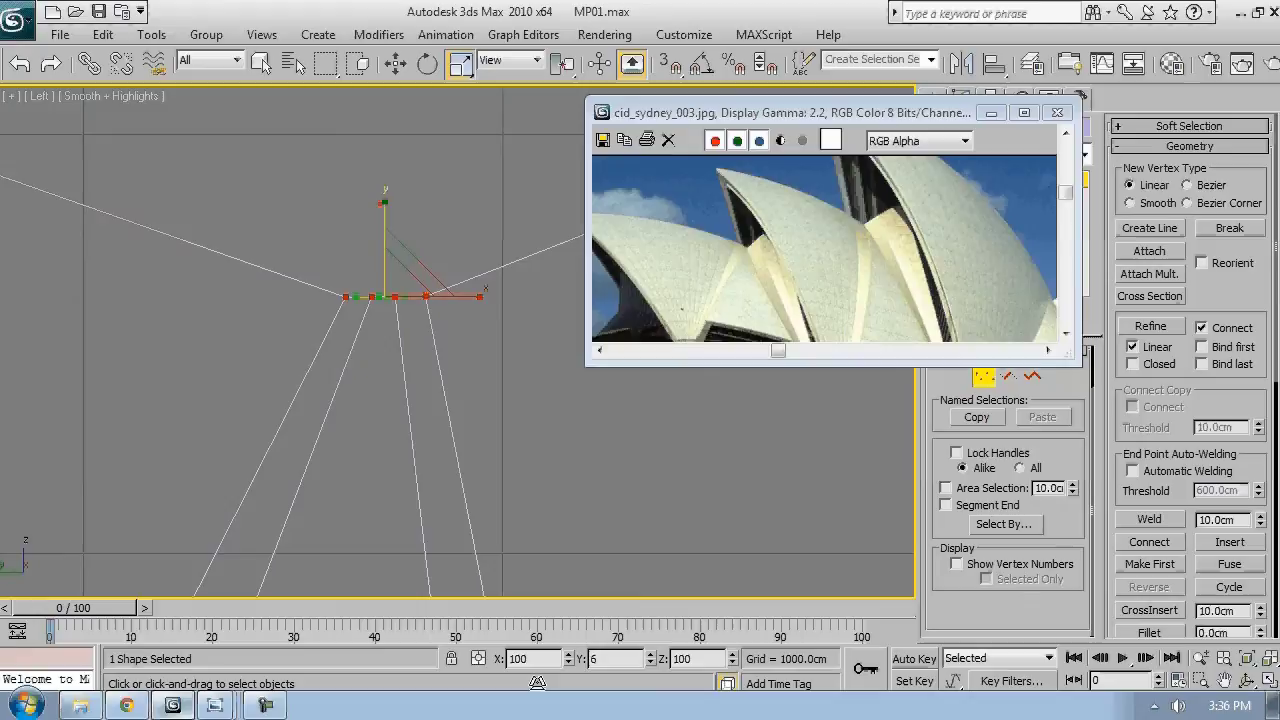
left_click(435, 306)
scroll(388, 252, "down", 8)
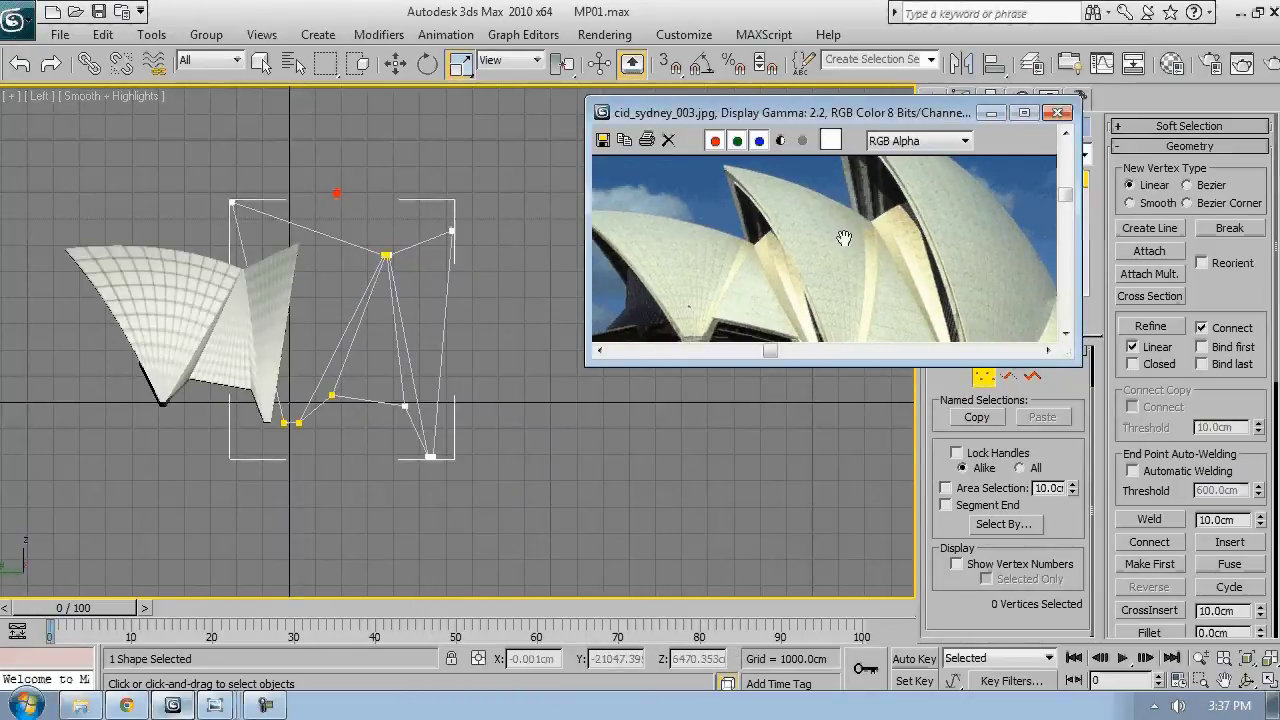
- Close the reference image and apply a Surface modifier to the spline cage with interior patches removed and normals flipped
left_click(1058, 112)
left_click(1022, 180)
left_click(1023, 154)
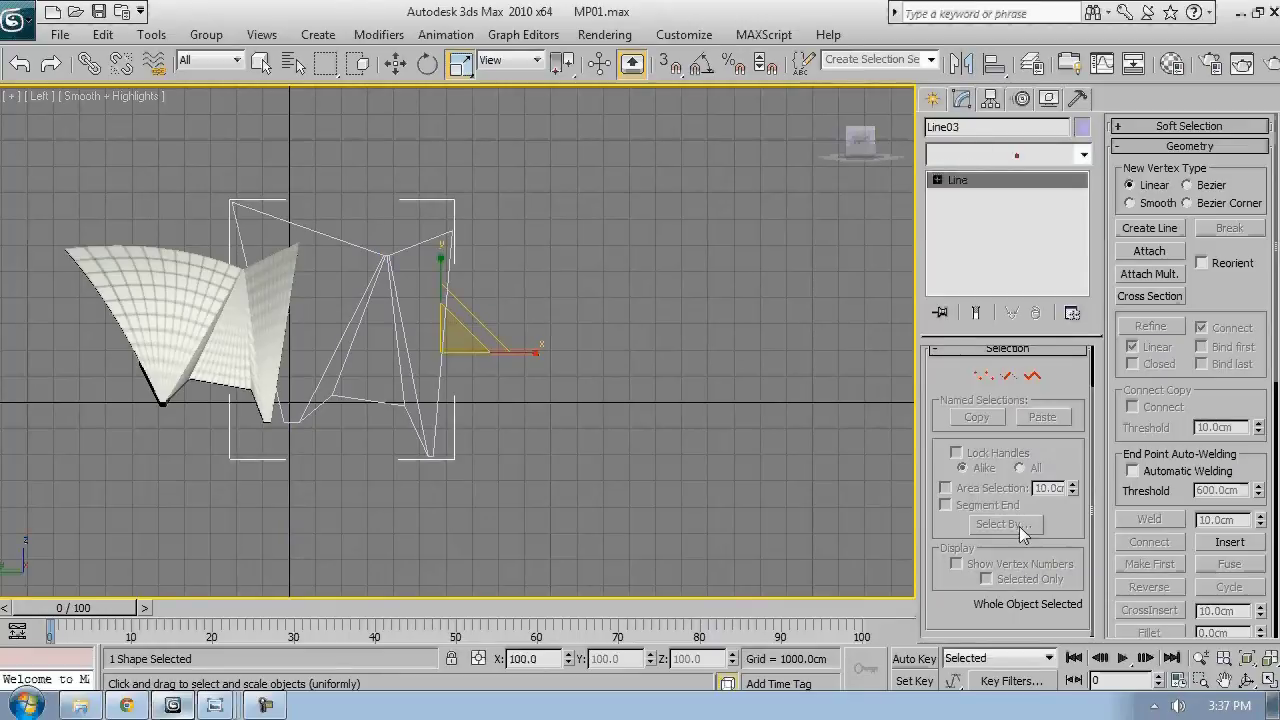
key("s")
left_click(962, 447)
middle_click_drag(595, 353, 664, 365)
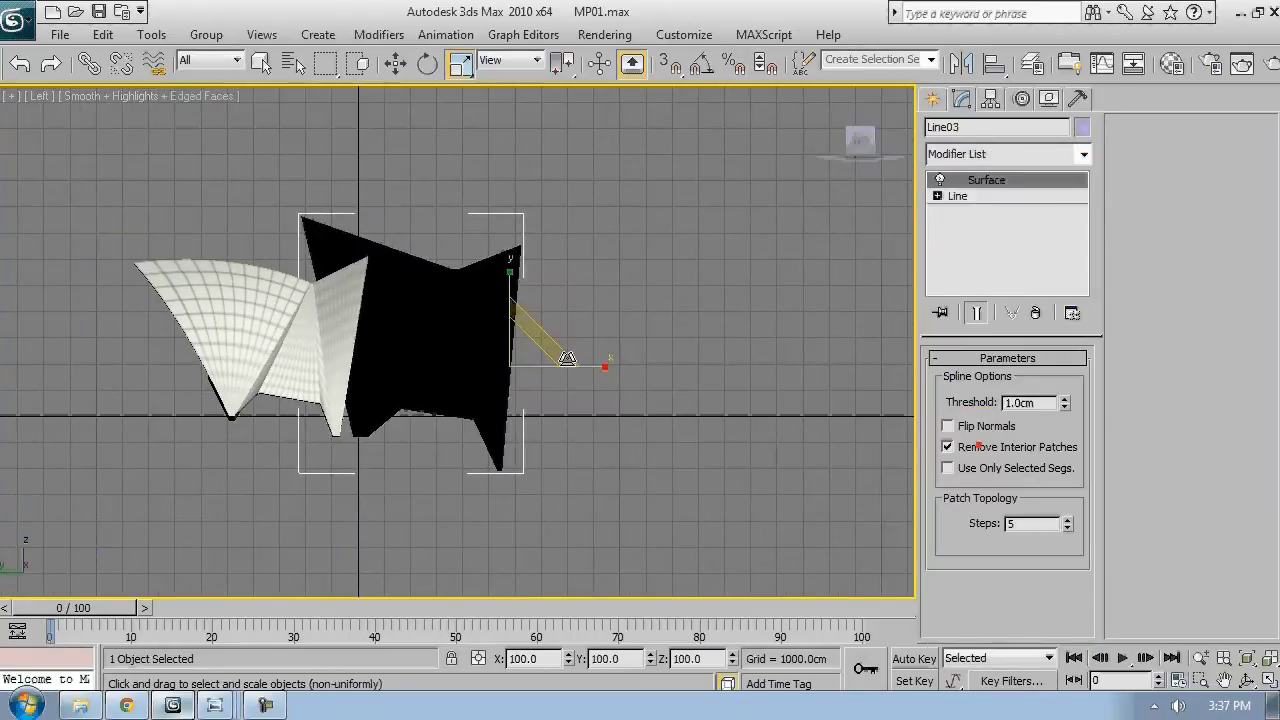
left_click(976, 425)
- Set the Surface modifier's threshold to 0.1 cm and display the result shaded with edged faces
key("F3")
scroll(458, 283, "up", 6)
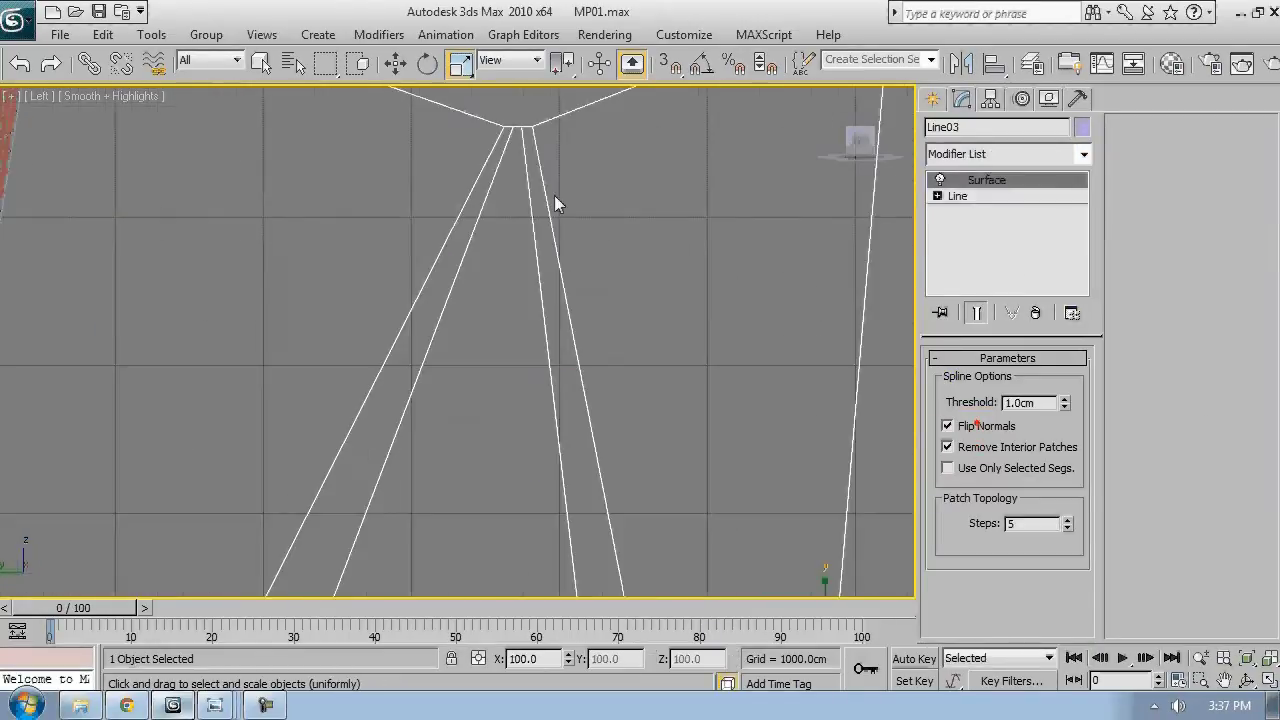
middle_click_drag(554, 195, 534, 265)
double_click(1042, 402)
type("0.1")
key("Return")
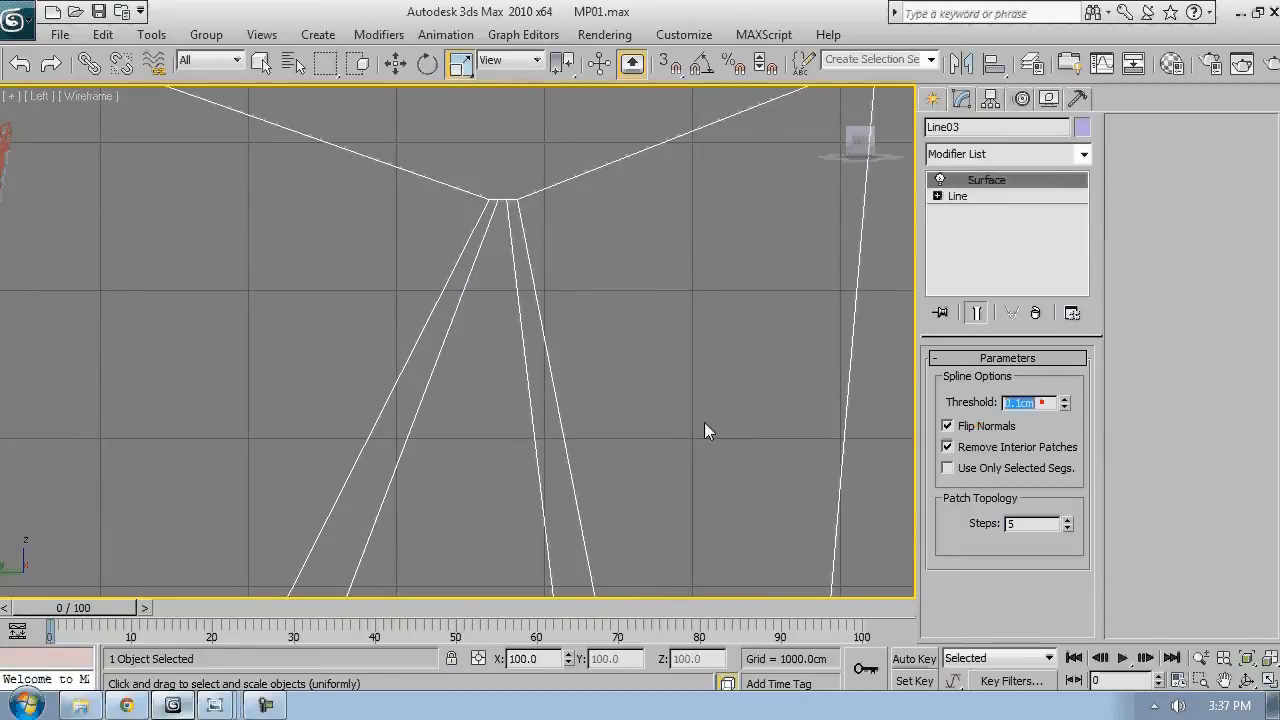
scroll(555, 311, "down", 4)
key("F3")
scroll(560, 330, "down", 2)
middle_click_drag(577, 392, 576, 328)
key("F4")
- Add an Edit Patch modifier and move the six base vertices sideways, away from the shell's ridge plane
left_click(1000, 154)
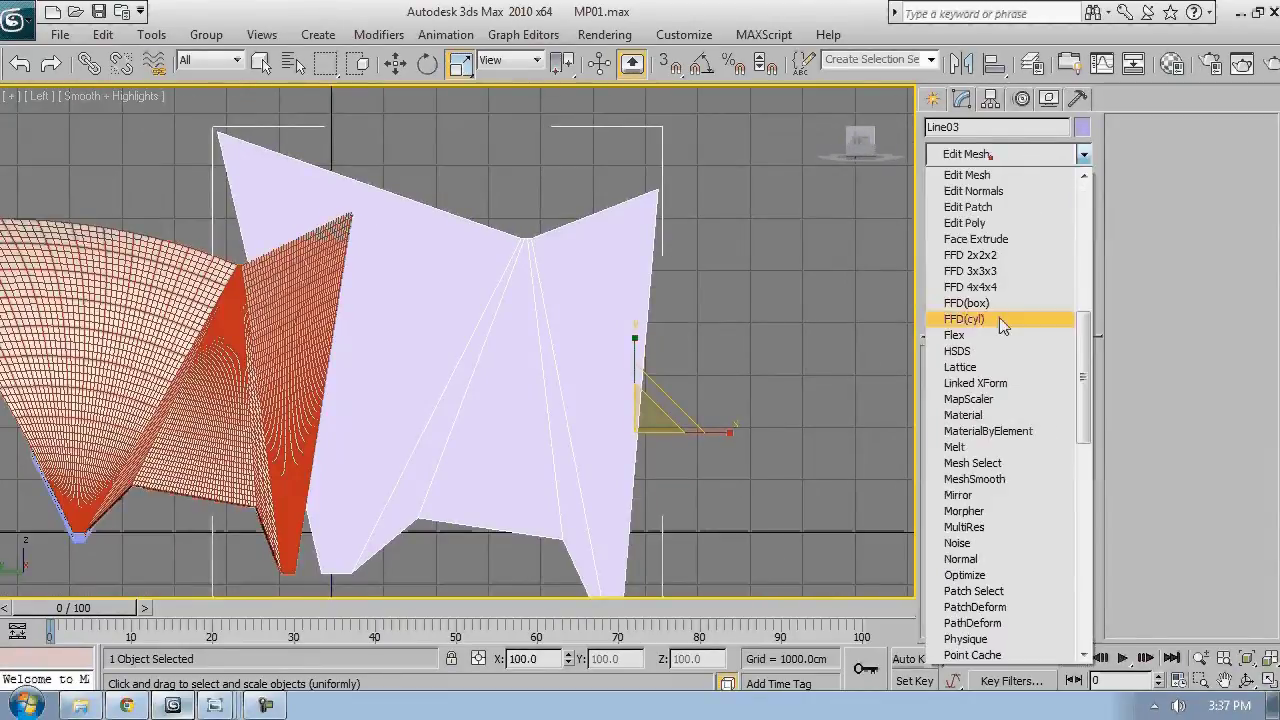
left_click(990, 219)
key("p")
middle_click_drag(515, 259, 614, 348, "alt")
left_click_drag(594, 538, 356, 382)
key("1")
key("w")
left_click_drag(398, 422, 526, 423)
middle_click_drag(540, 415, 677, 373, "alt")
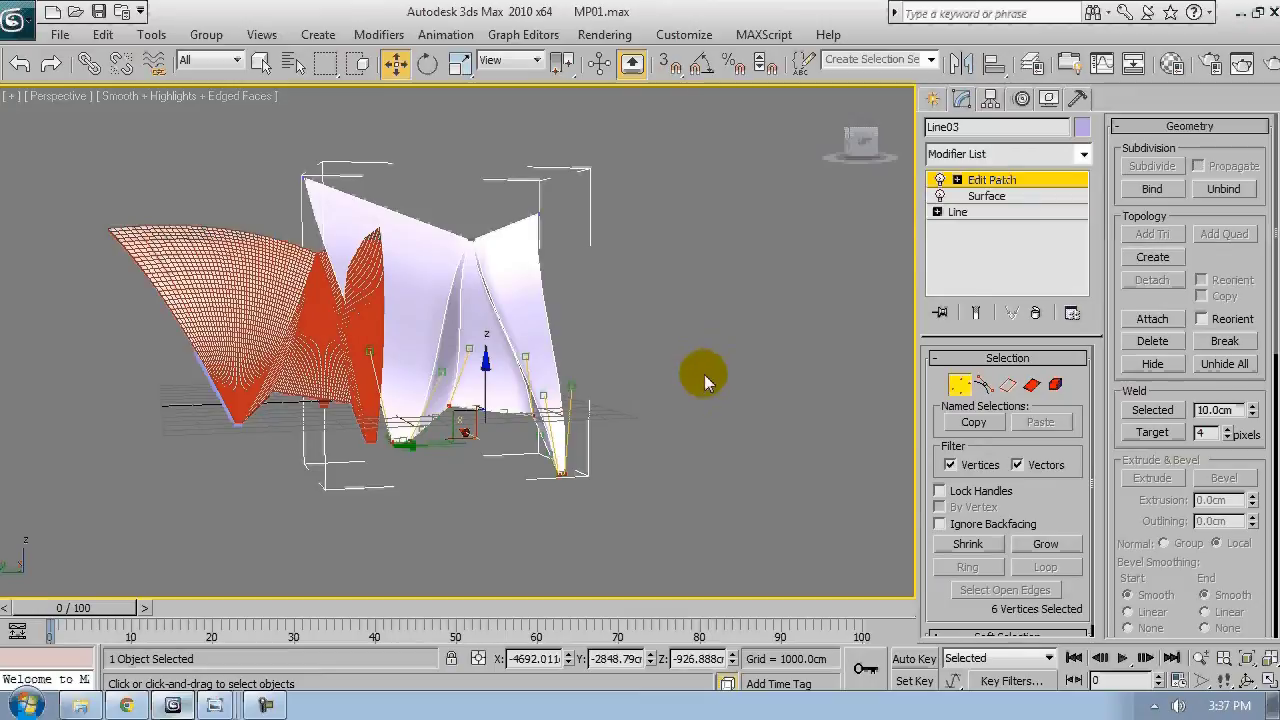
- Move the six patch handles below the upper edge outward in the front view so the shell arches like its neighbour
middle_click_drag(655, 343, 845, 382, "alt")
left_click(982, 386)
middle_click_drag(463, 312, 438, 304, "alt")
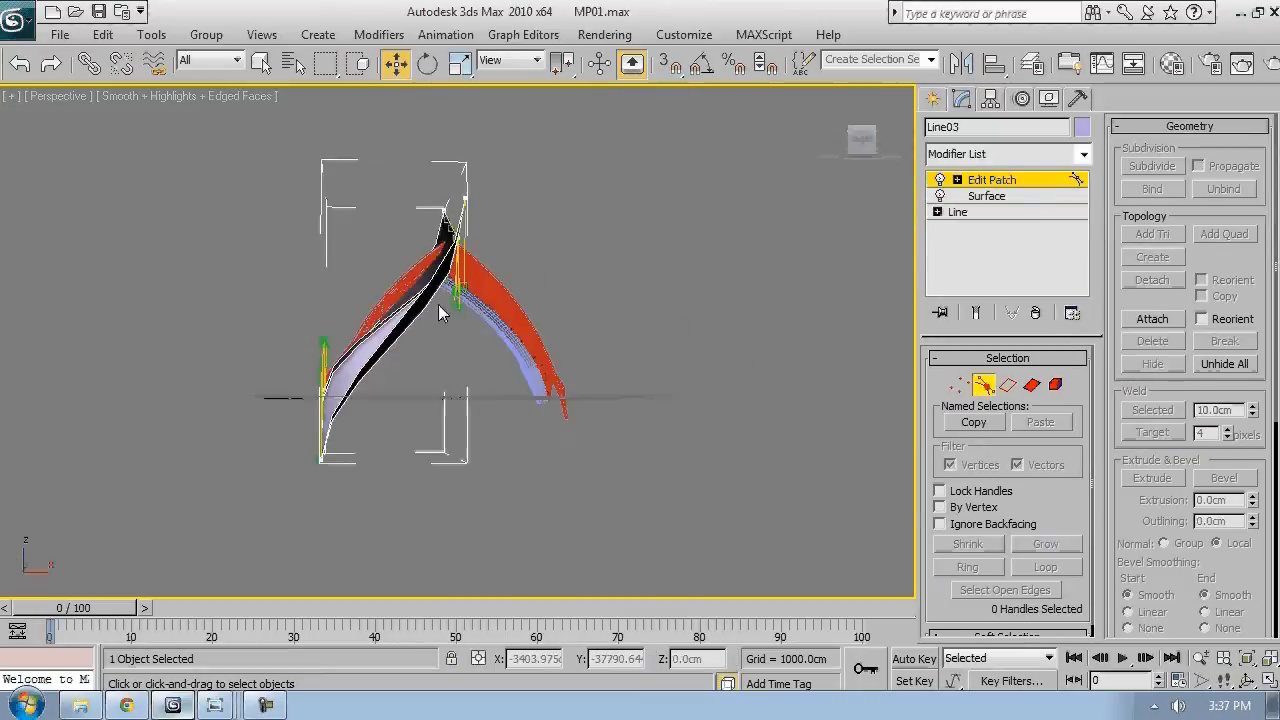
key("F3")
left_click_drag(502, 338, 419, 273)
middle_click_drag(487, 258, 529, 294, "alt")
key("F3")
middle_click_drag(503, 341, 597, 173, "alt")
key("f")
scroll(503, 304, "down", 2)
scroll(503, 304, "down", 2)
middle_click_drag(543, 282, 563, 300)
left_click_drag(517, 288, 513, 288)
key("F3")
key("F3")
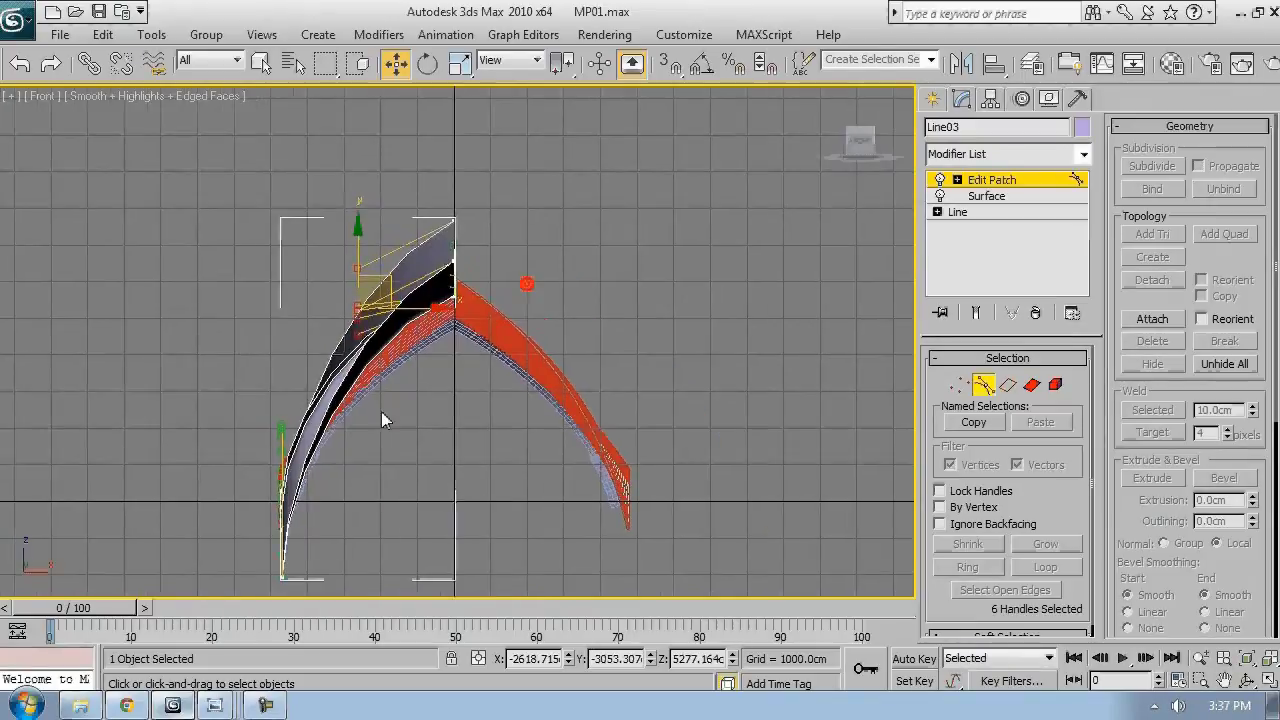
- Compare the curved patch surface in perspective and side views with the Sydney_Opera_House_Sails photo
key("p")
middle_click_drag(604, 328, 568, 347, "alt")
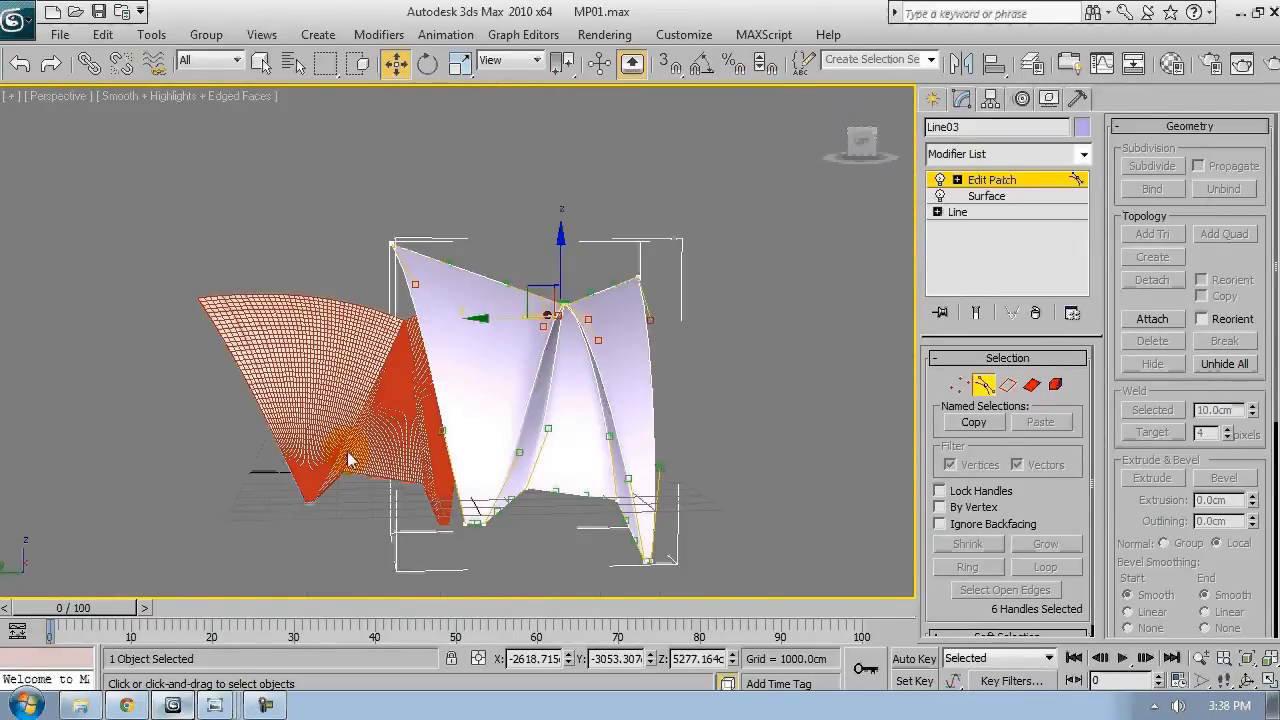
left_click(215, 704)
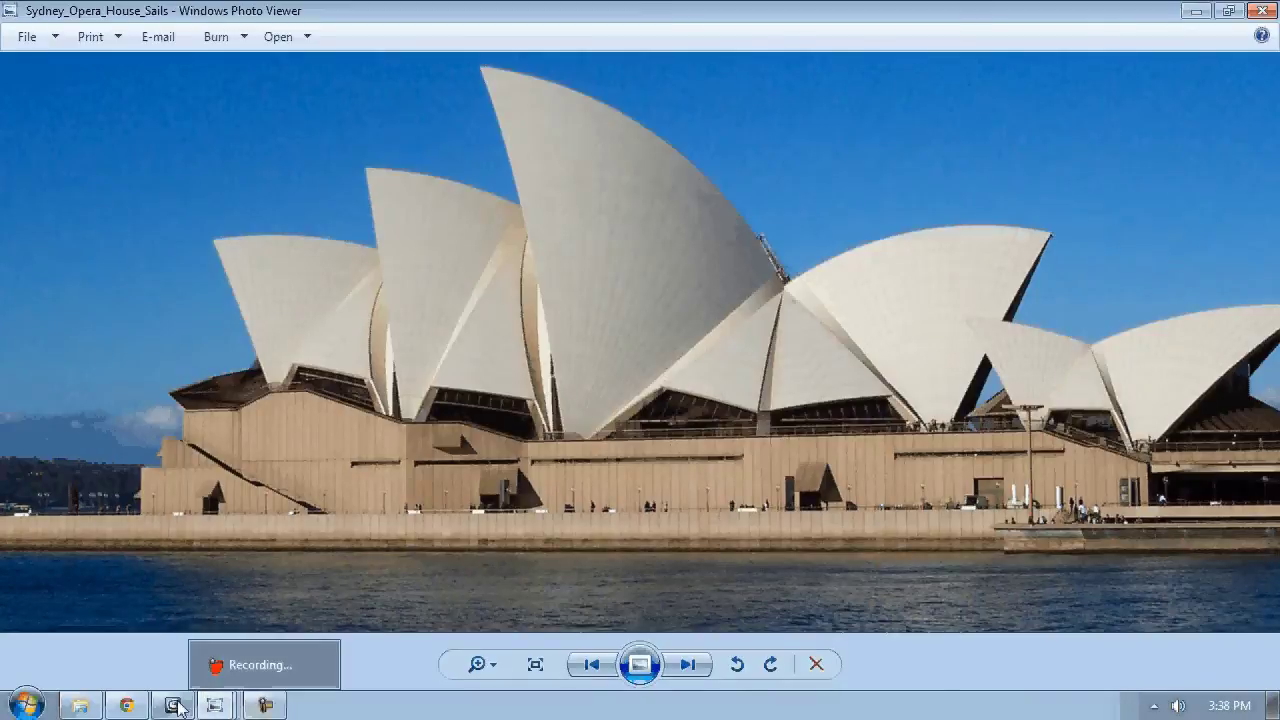
left_click(263, 705)
key("l")
scroll(425, 232, "up", 3)
middle_click_drag(425, 232, 409, 388)
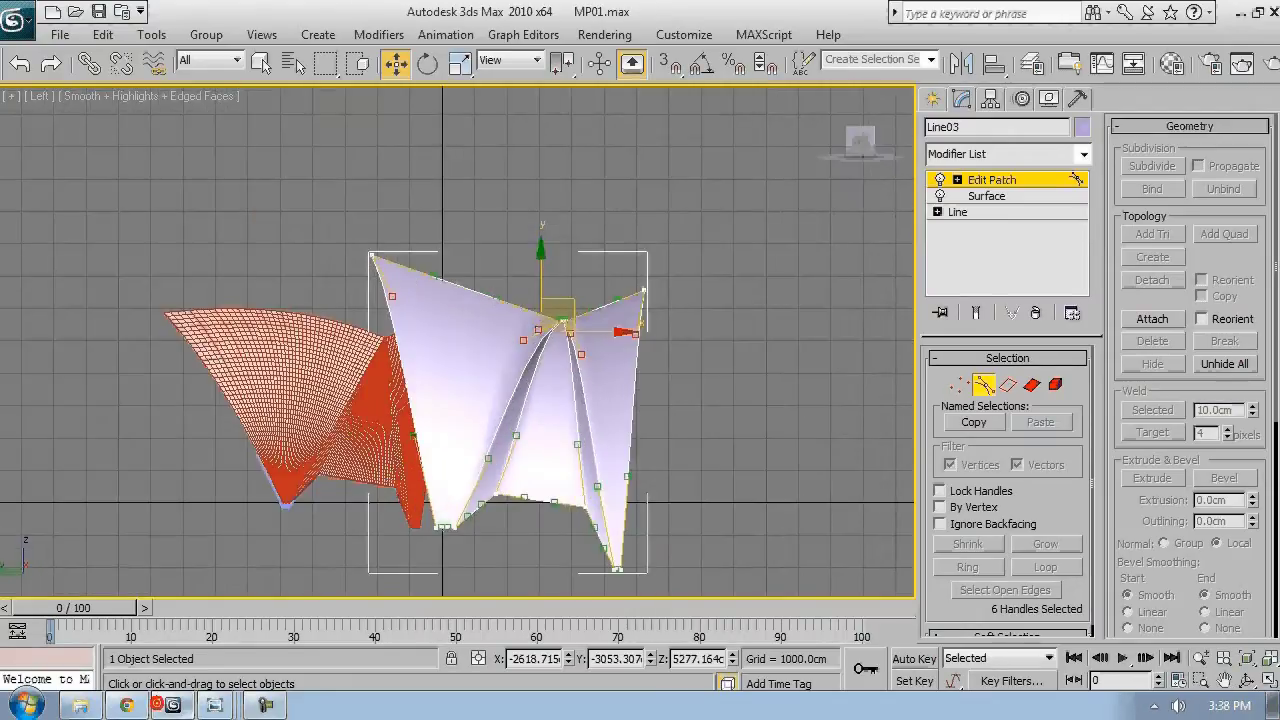
left_click(217, 704)
left_click(1196, 11)
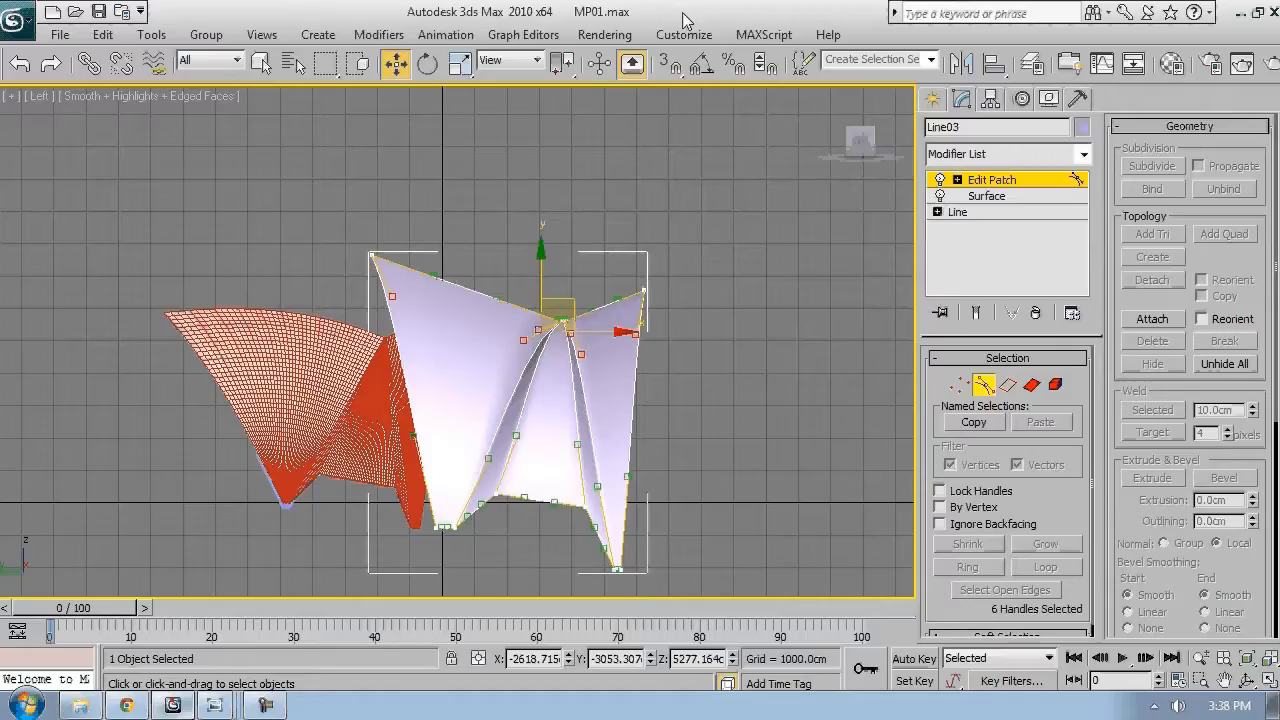
- Bow the large shell's top edge upward with its two handles and move the front edge's upper handle down along the edge
key("F3")
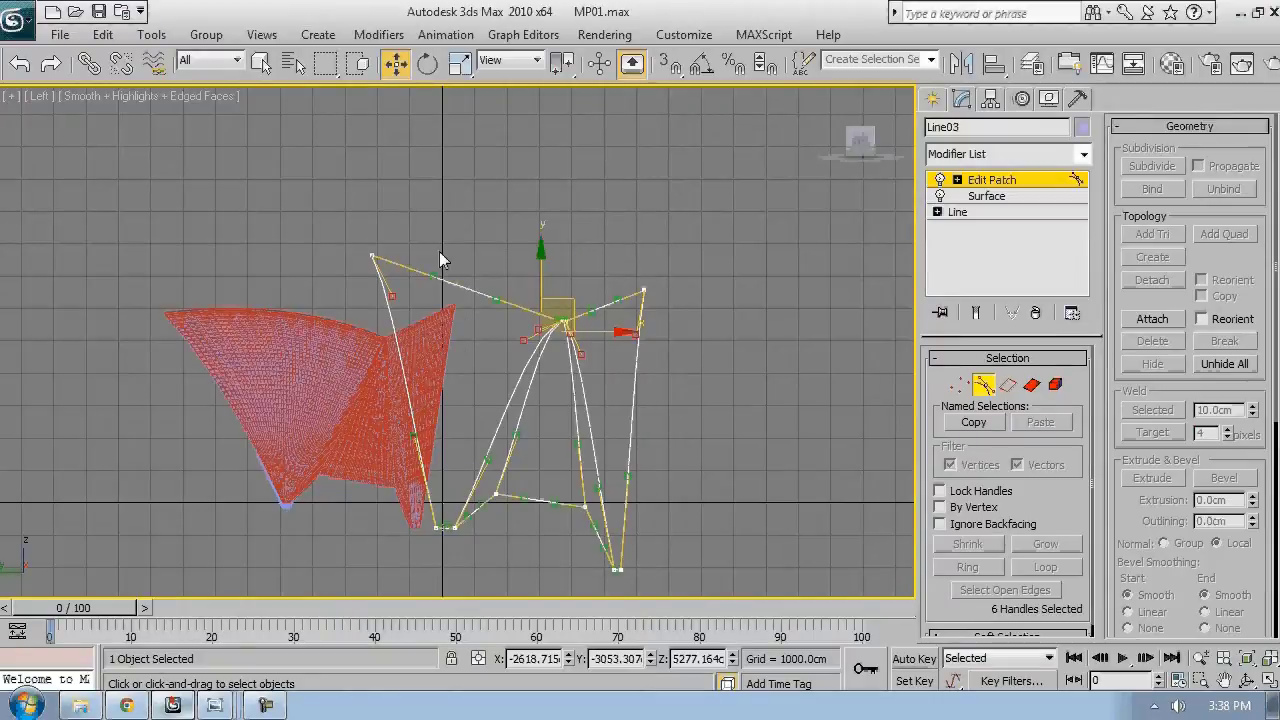
left_click(442, 266)
left_click_drag(481, 246, 492, 297)
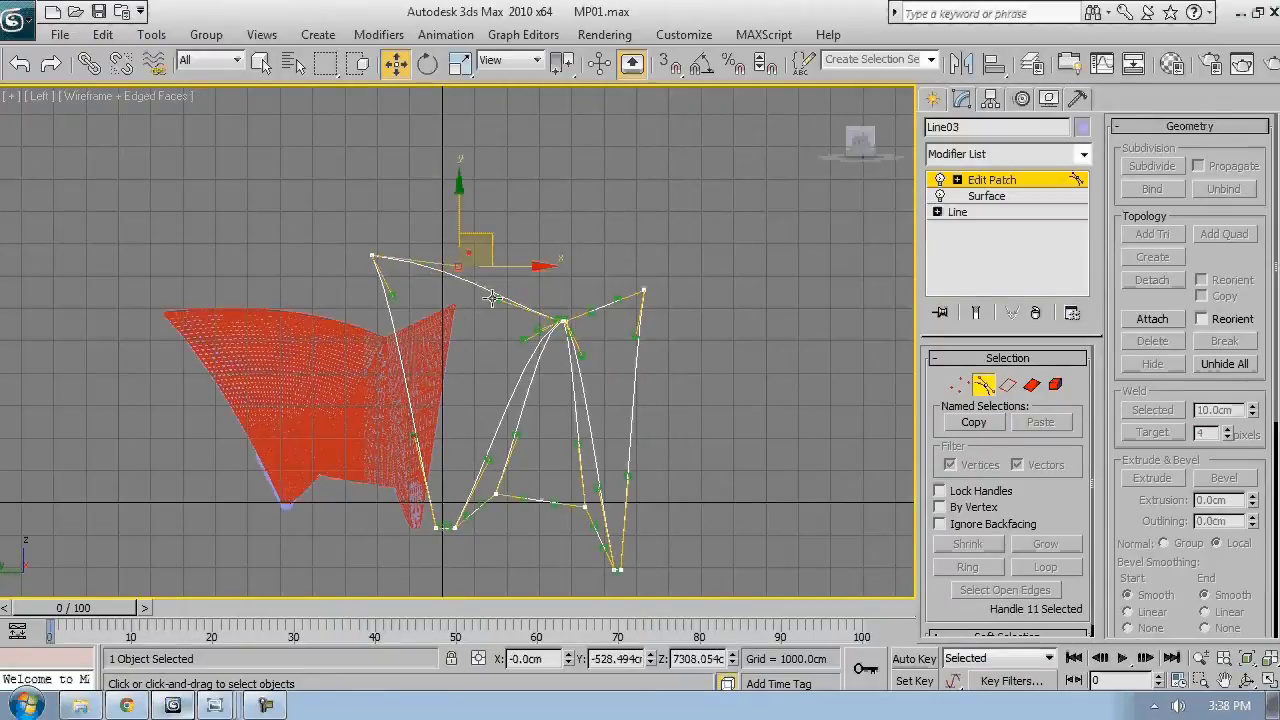
left_click(492, 297)
left_click(391, 295)
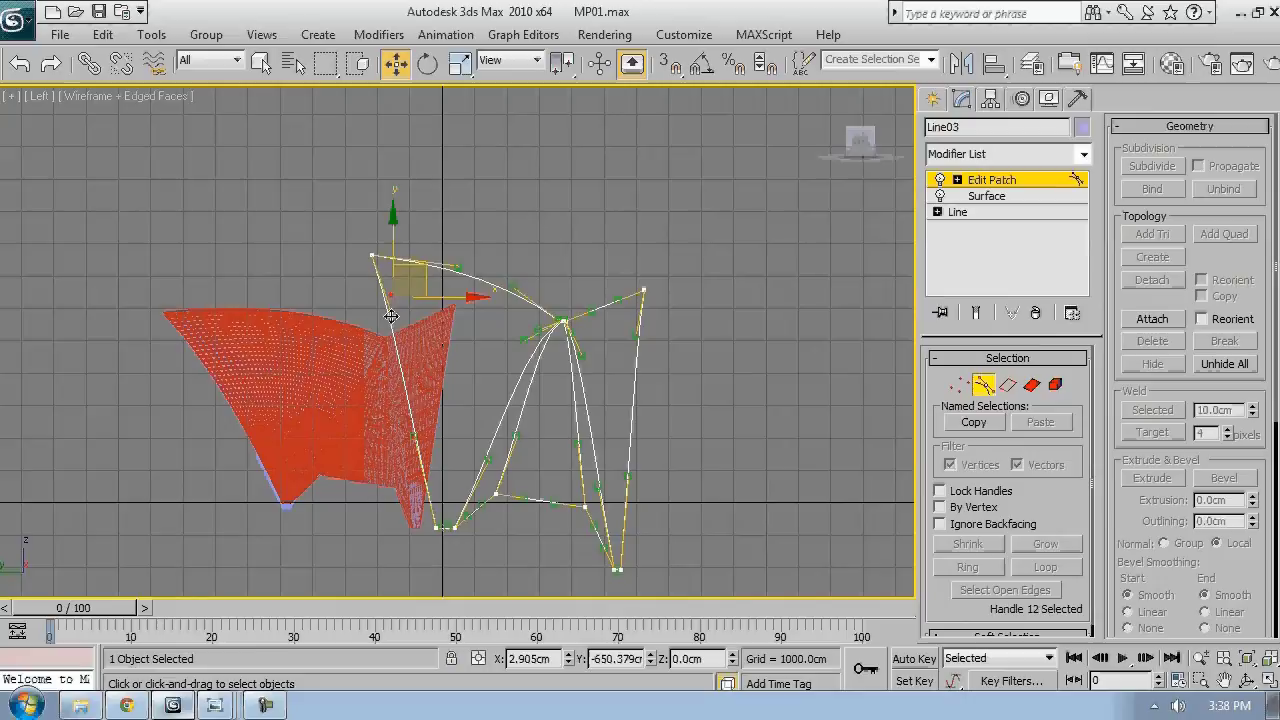
left_click_drag(396, 354, 398, 356)
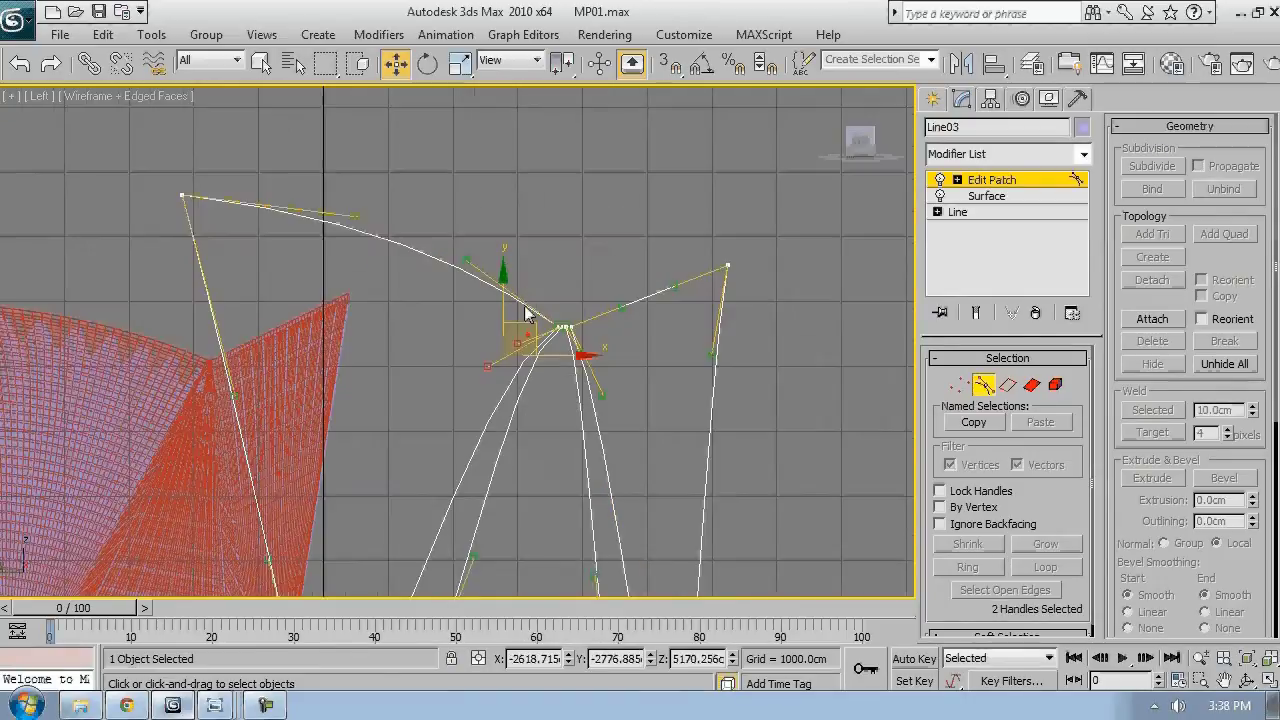
- Pull the patch handles below the upper junction further down along their seams to straighten the seams in side view
left_click_drag(527, 314, 491, 390)
middle_click_drag(606, 378, 587, 362)
left_click(585, 362)
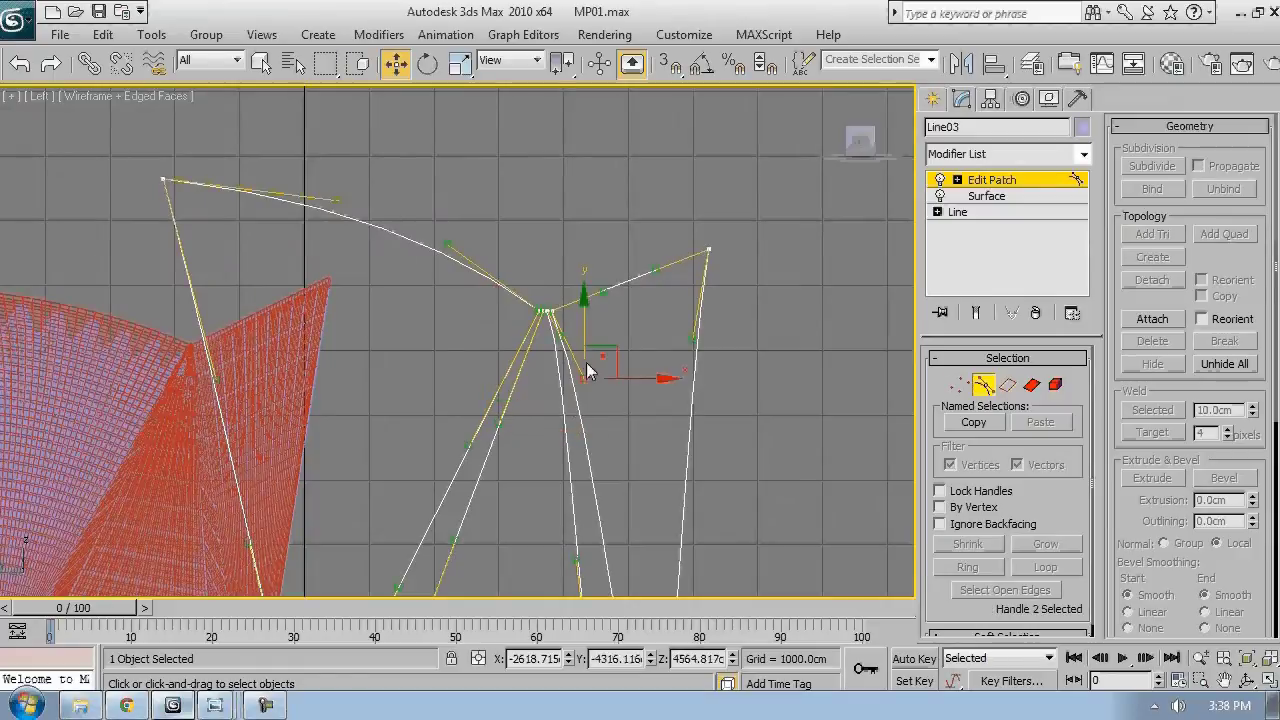
left_click_drag(585, 362, 580, 395)
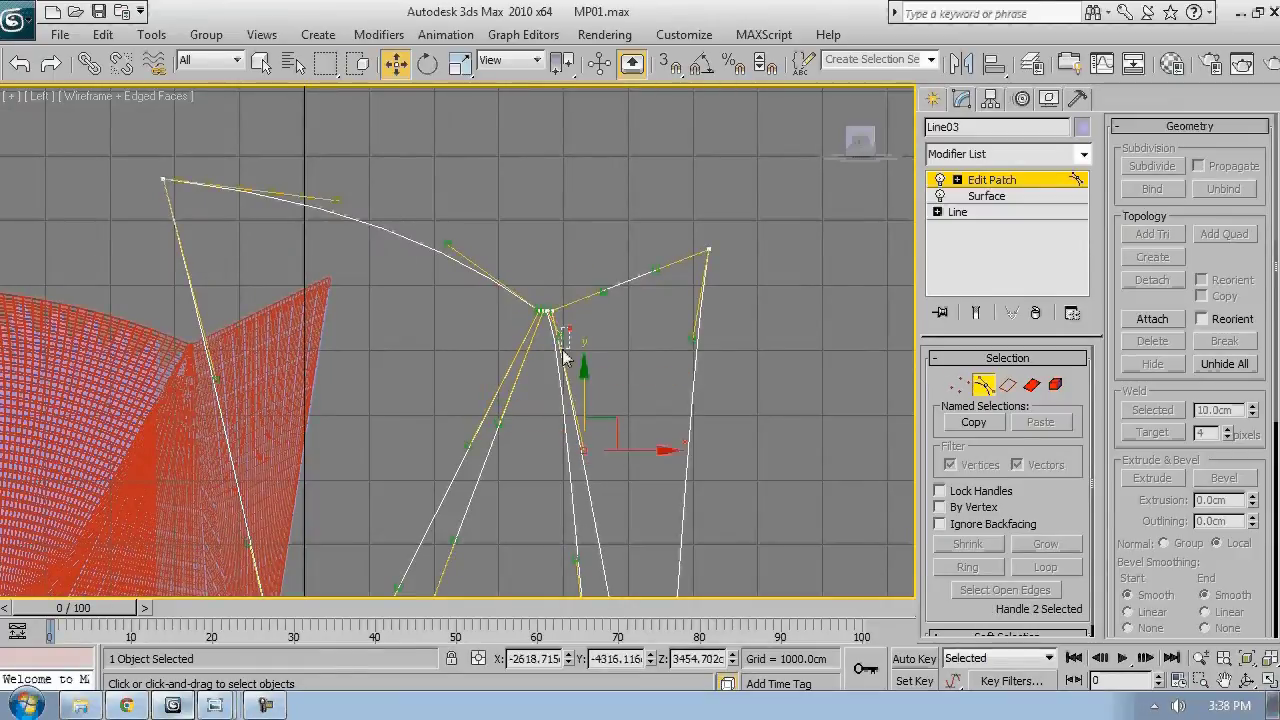
left_click_drag(562, 350, 560, 352)
left_click_drag(565, 280, 570, 372)
scroll(575, 395, "down", 5)
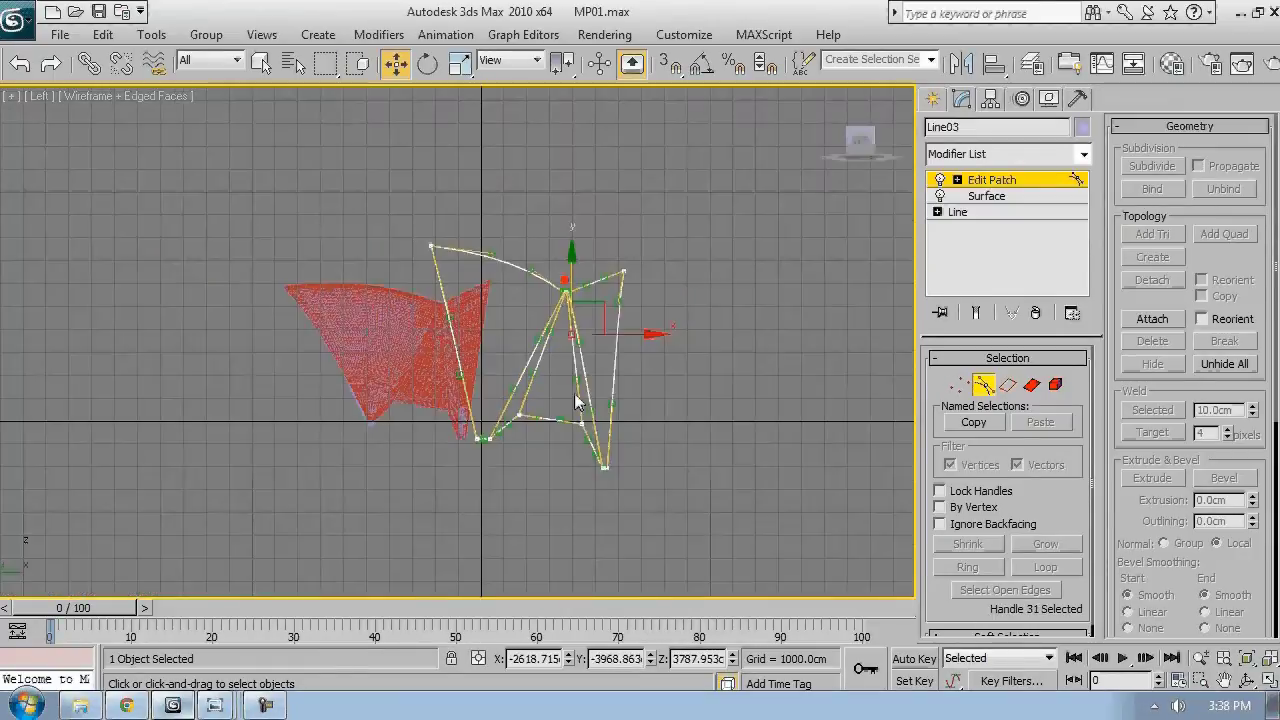
scroll(576, 396, "up", 3)
middle_click_drag(508, 351, 493, 402)
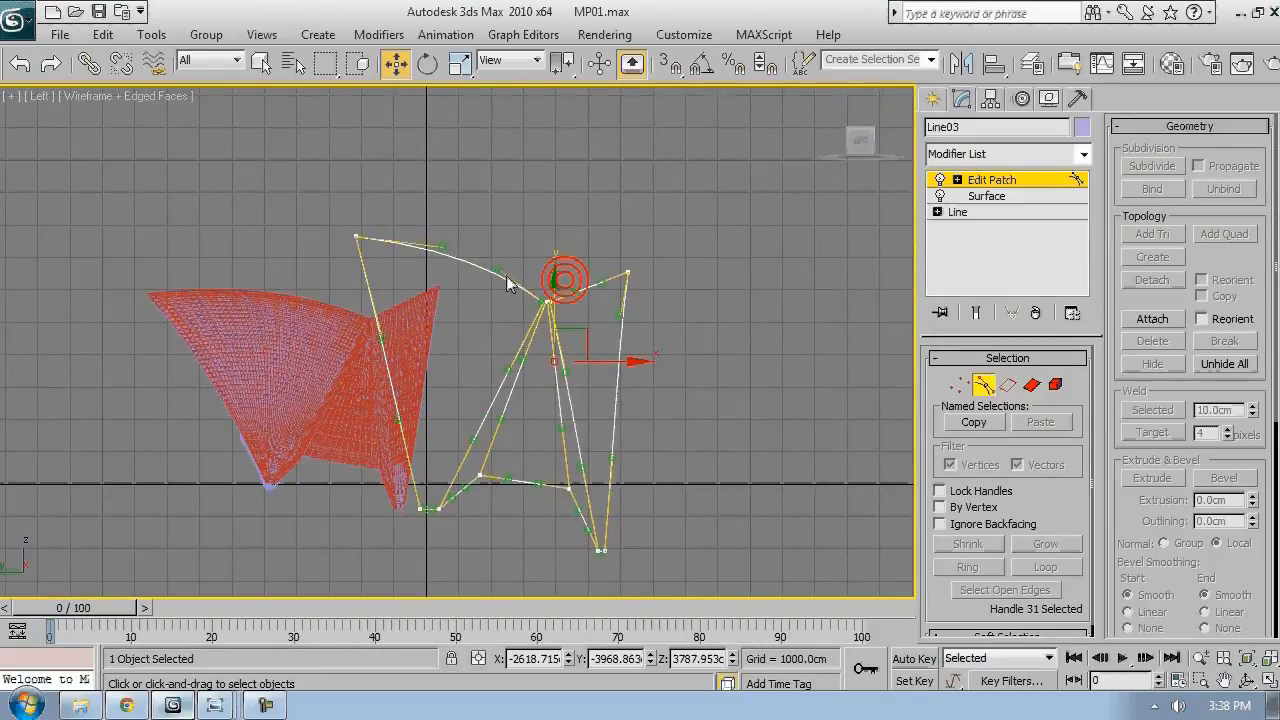
key("f")
mouse_move(506, 275)
middle_mouse_down()
mouse_move(397, 250)
mouse_move(396, 285)
mouse_move(521, 281)
middle_mouse_up()
key("p")
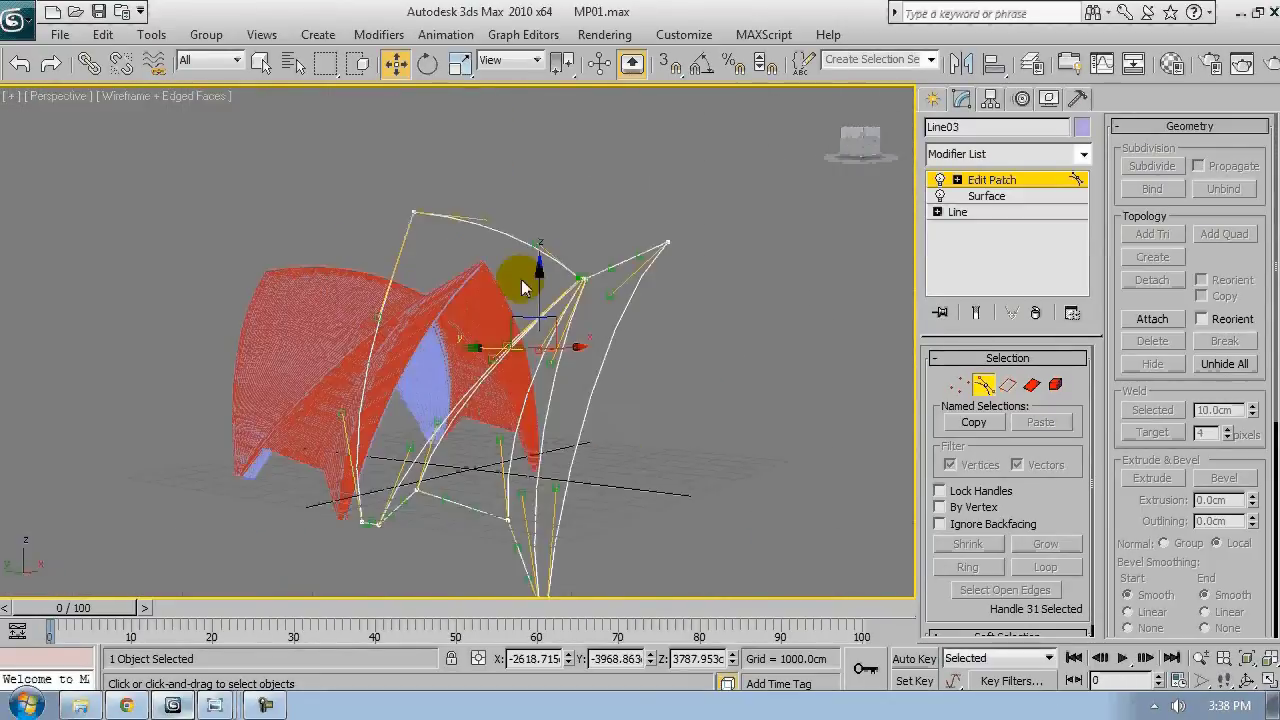
- Compare the shaded patch surface with the Sydney_Opera_House_Night photo
key("F3")
left_click_drag(0, 0, 0, 0)
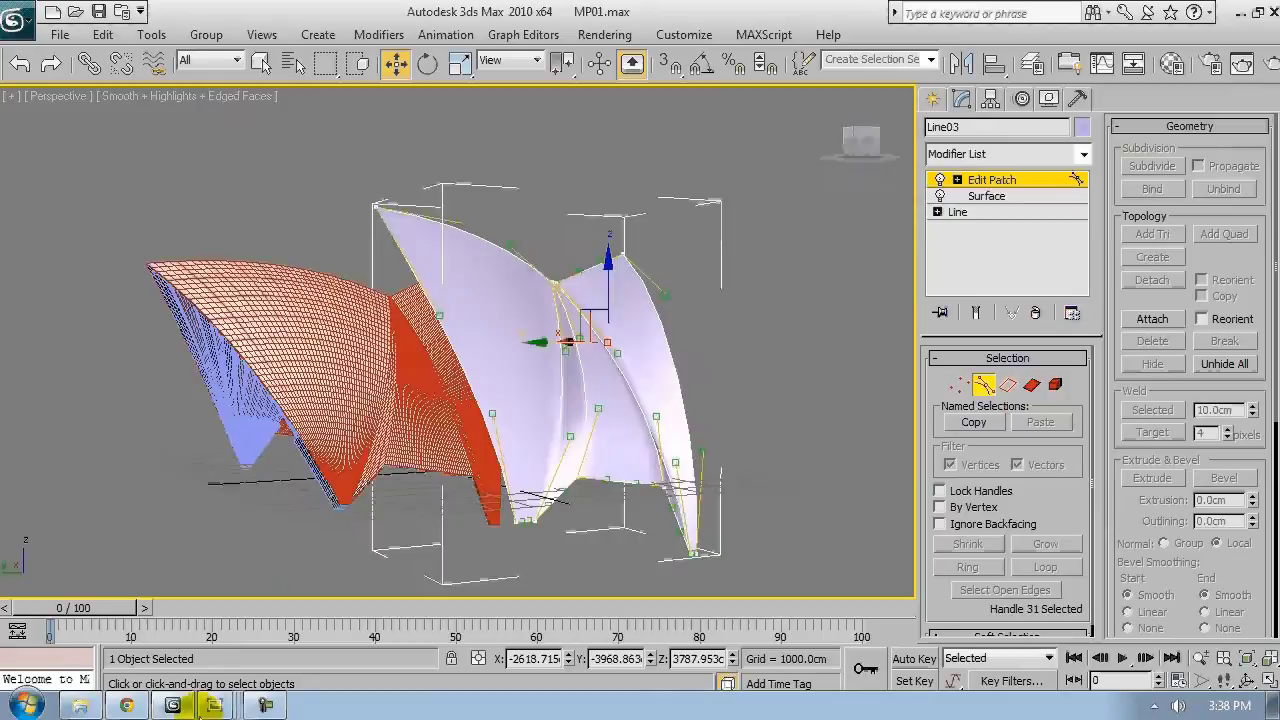
left_click(213, 705)
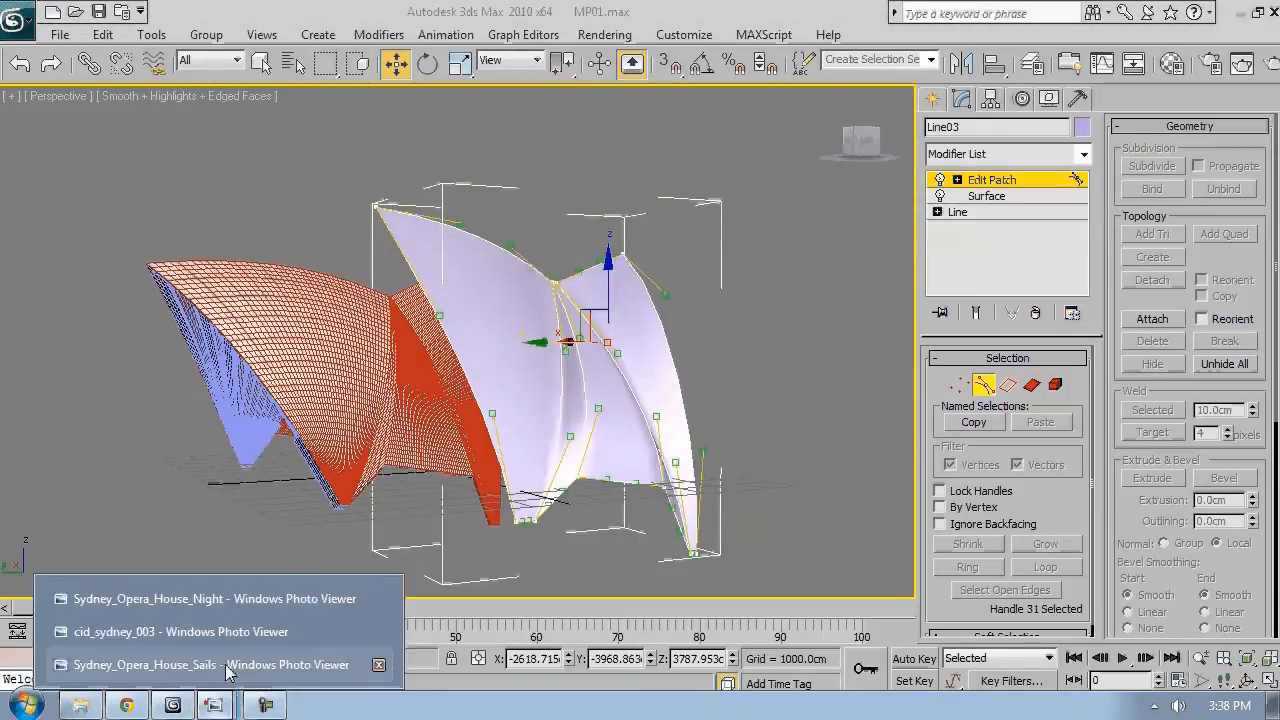
left_click(226, 666)
left_click(591, 665)
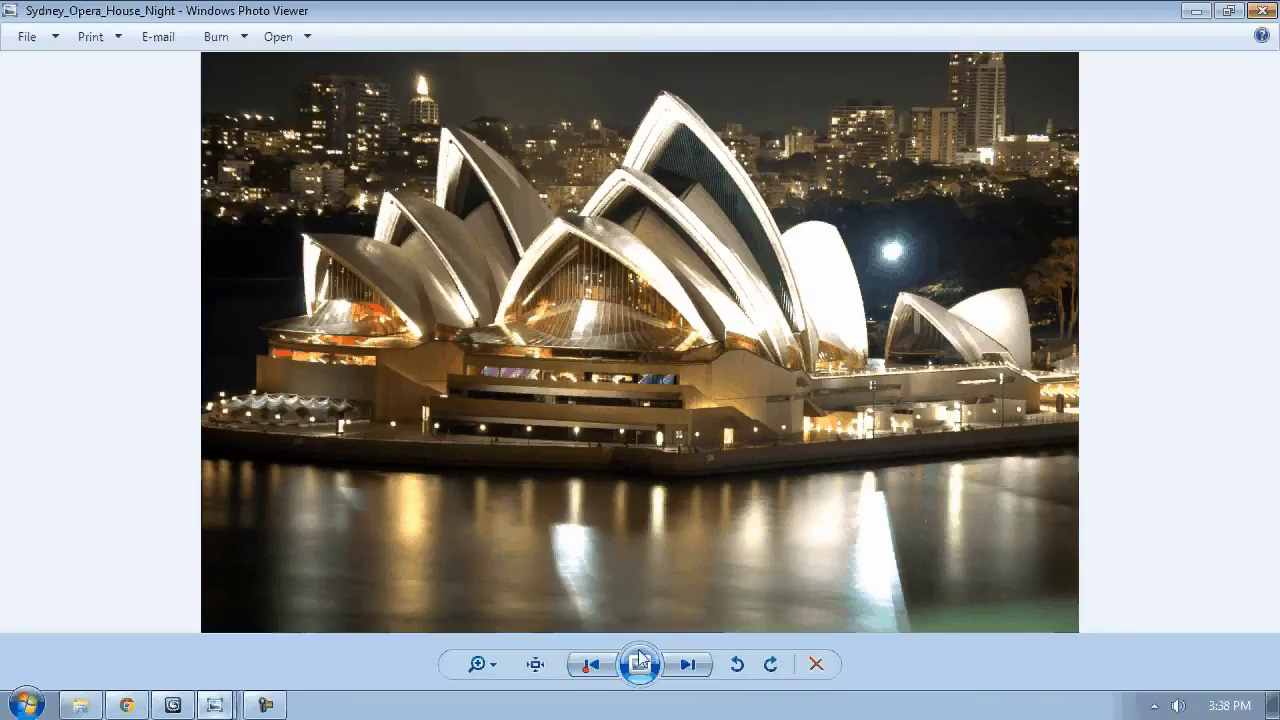
left_click(180, 702)
- Move the large shell's upper front-edge handle outward and down so the front edge arches
middle_click_drag(449, 217, 476, 291, "alt")
left_click_drag(476, 291, 531, 264)
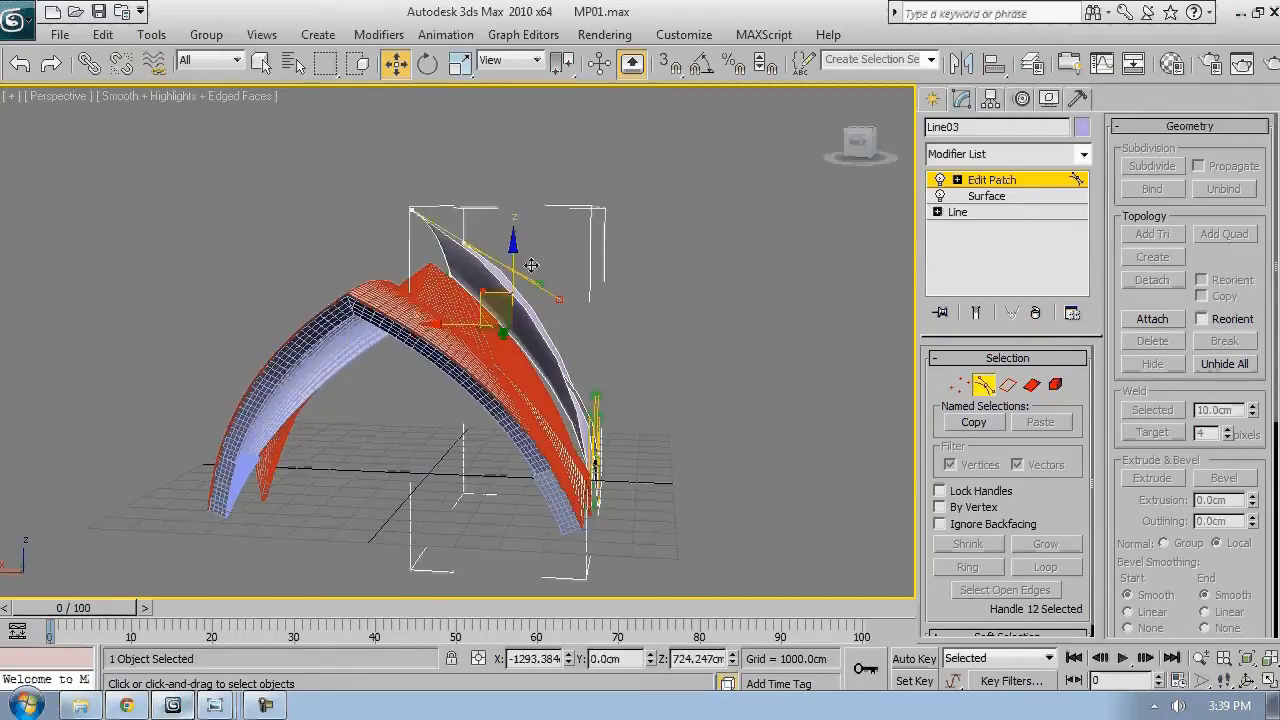
middle_click_drag(531, 265, 600, 350, "alt")
left_click_drag(538, 214, 540, 226)
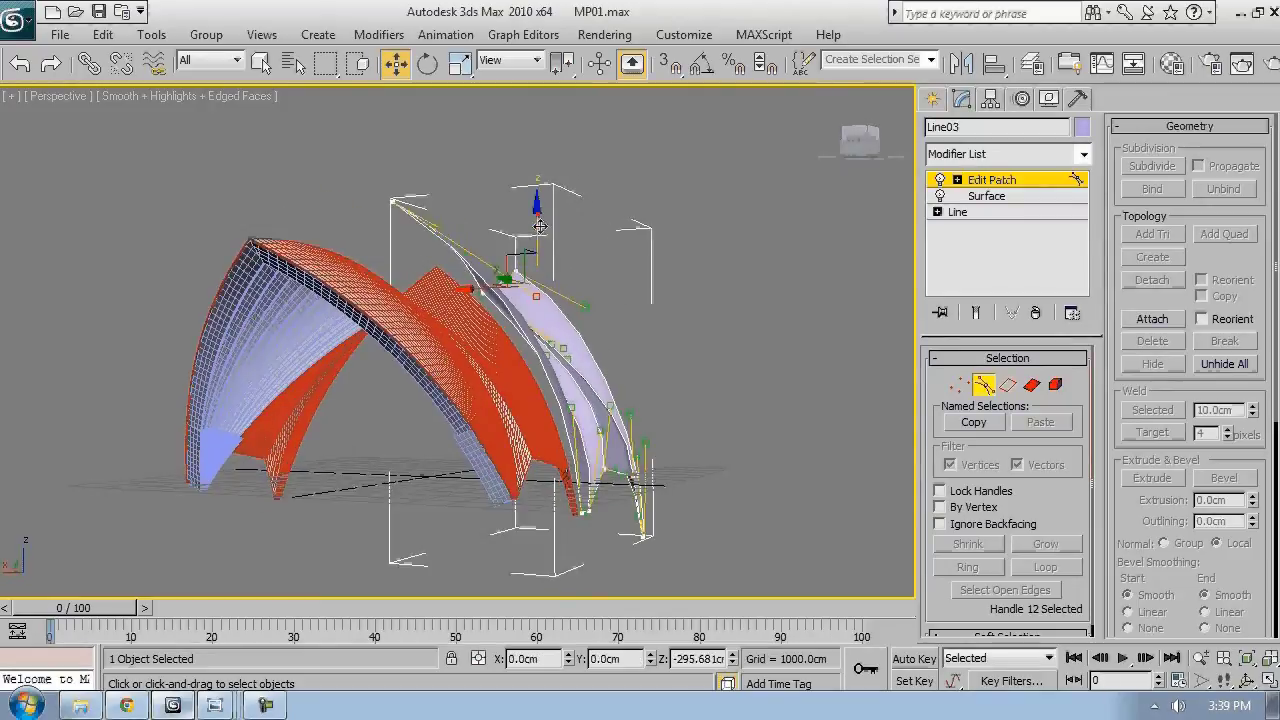
- Open the cid_sydney_003 reference image inside 3ds Max, shrink its window and place it beside the model, framed on the shells
left_click(605, 35)
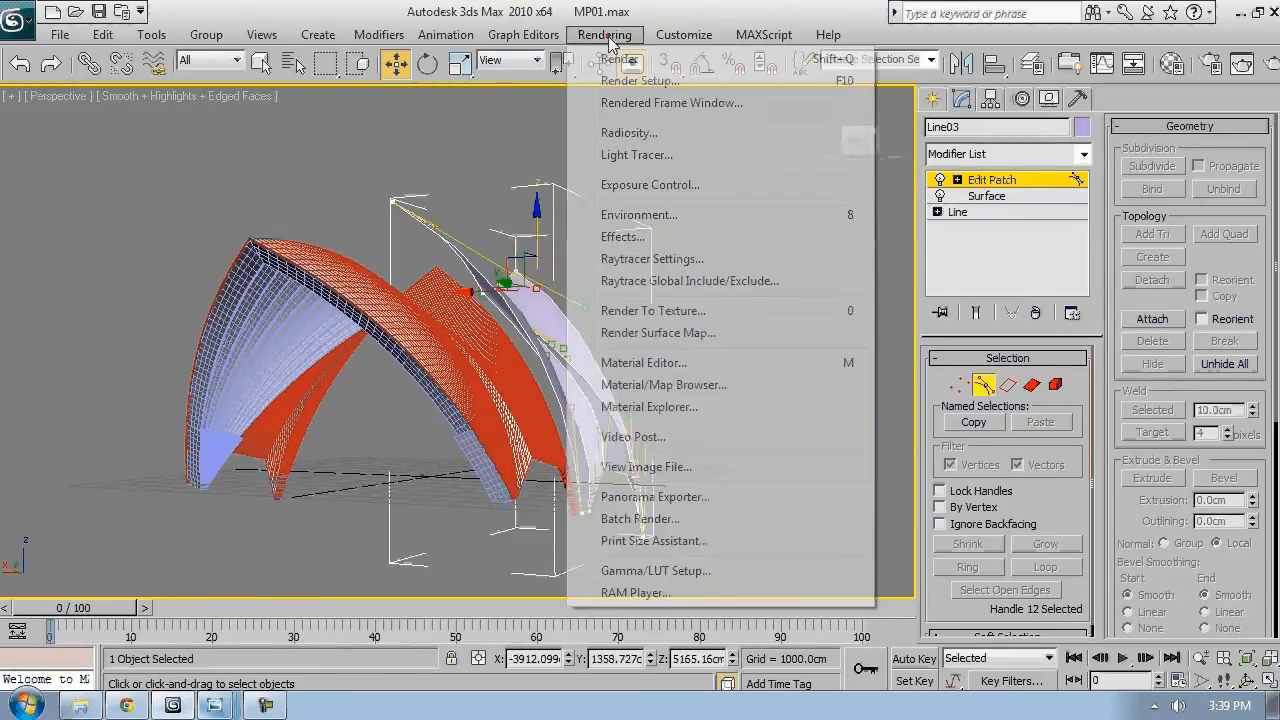
left_click(675, 467)
left_click(1020, 160)
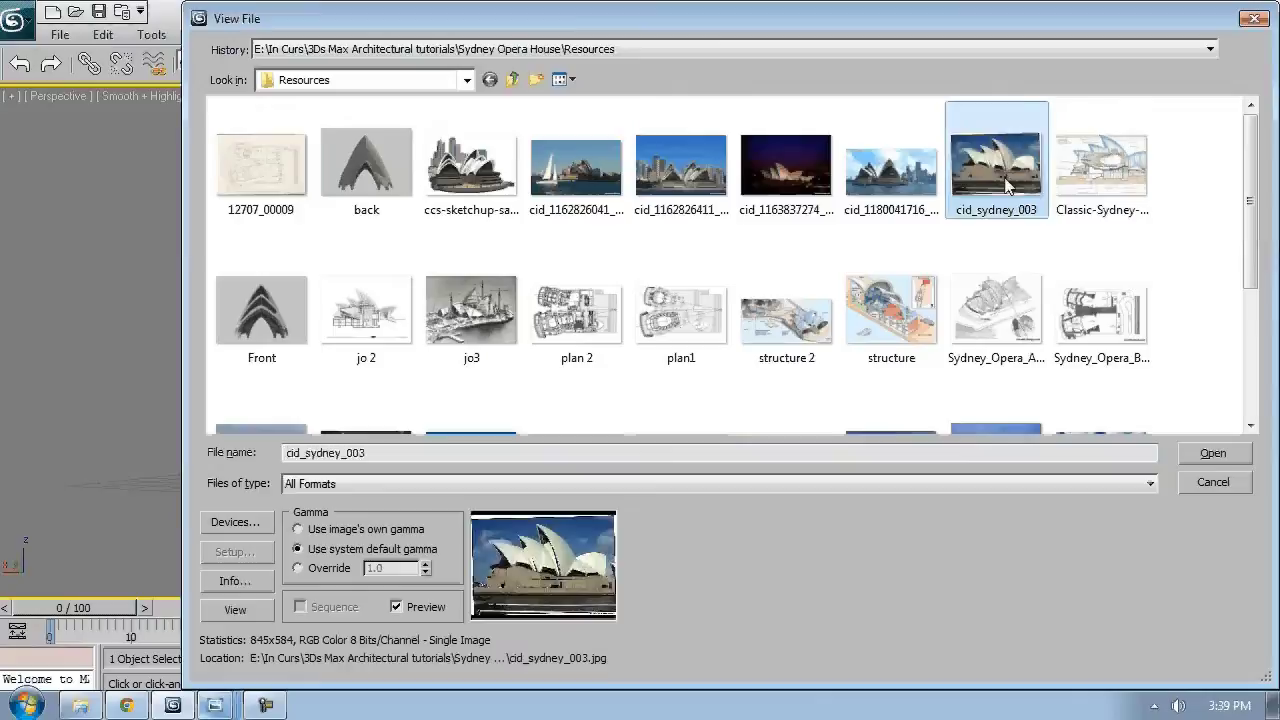
double_click(1020, 160)
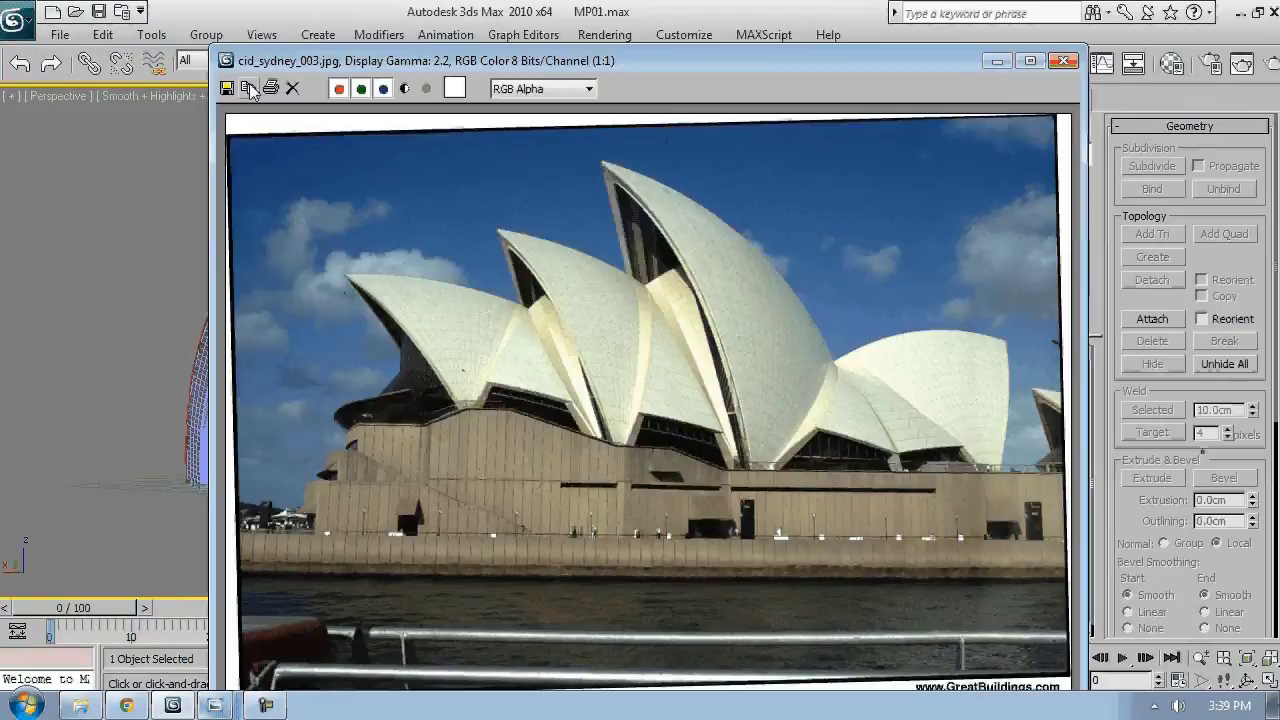
left_click_drag(211, 46, 634, 335)
left_click_drag(788, 335, 959, 162)
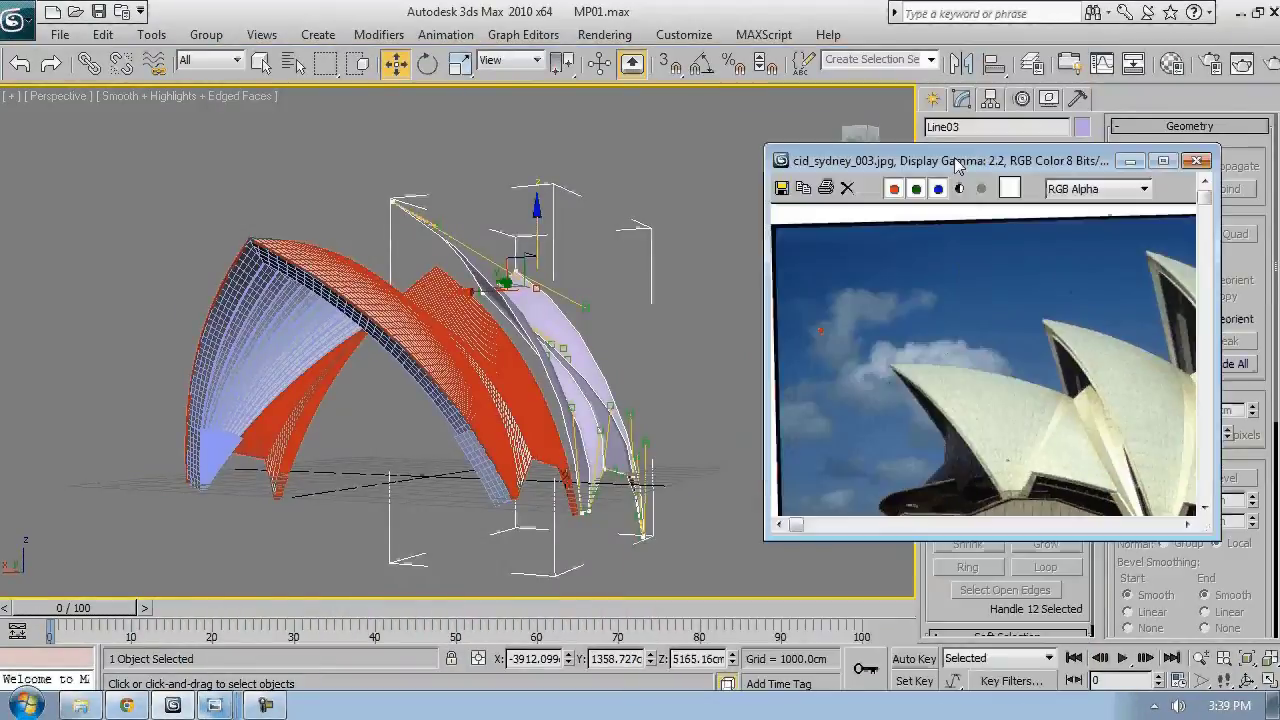
middle_click_drag(962, 374, 820, 331)
- Pull the front edge's two handles in line with the edge and shift the large shell's front tip vertex toward the neighbouring shell
middle_click_drag(535, 336, 352, 362)
left_click_drag(326, 318, 343, 322)
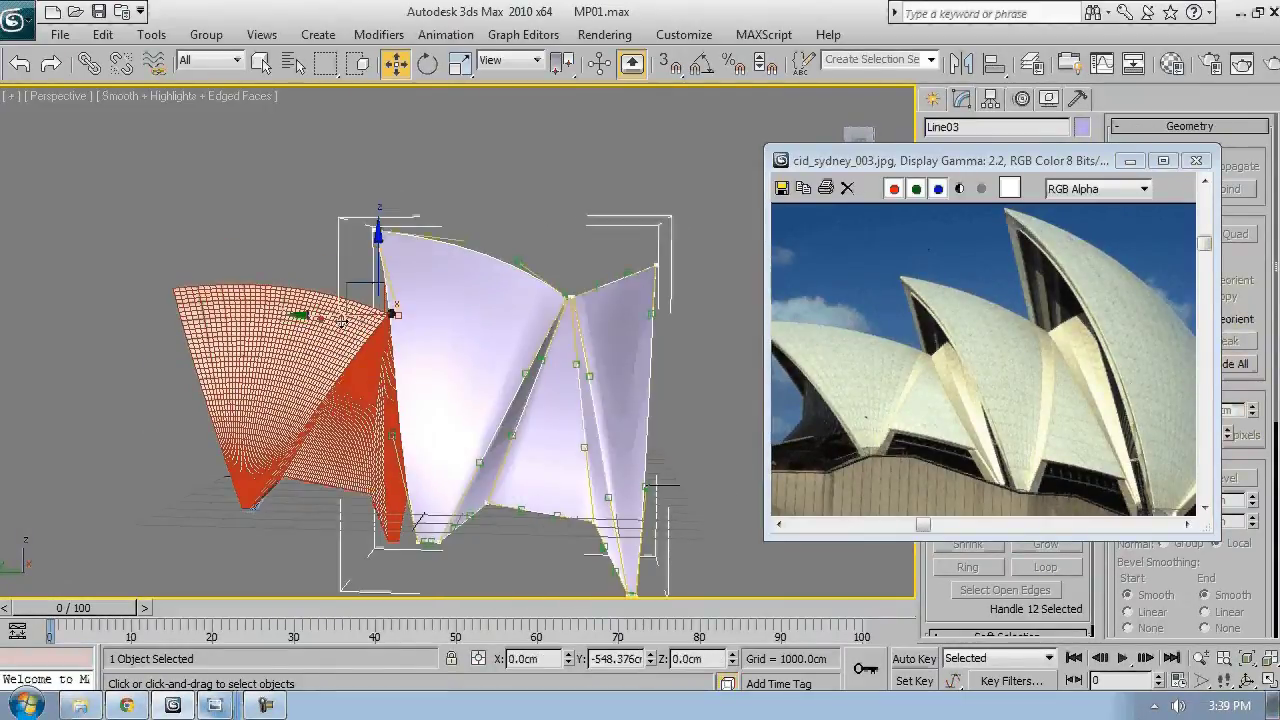
left_click(405, 432)
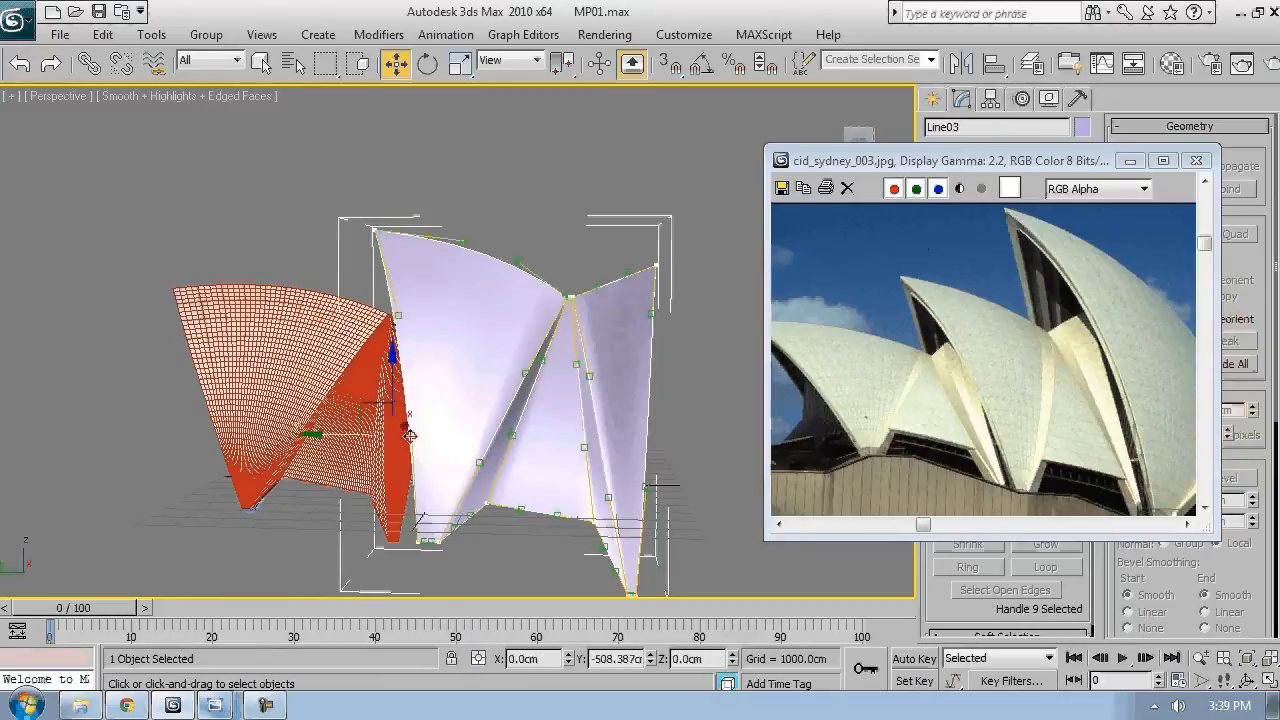
middle_click_drag(405, 432, 450, 423, "alt")
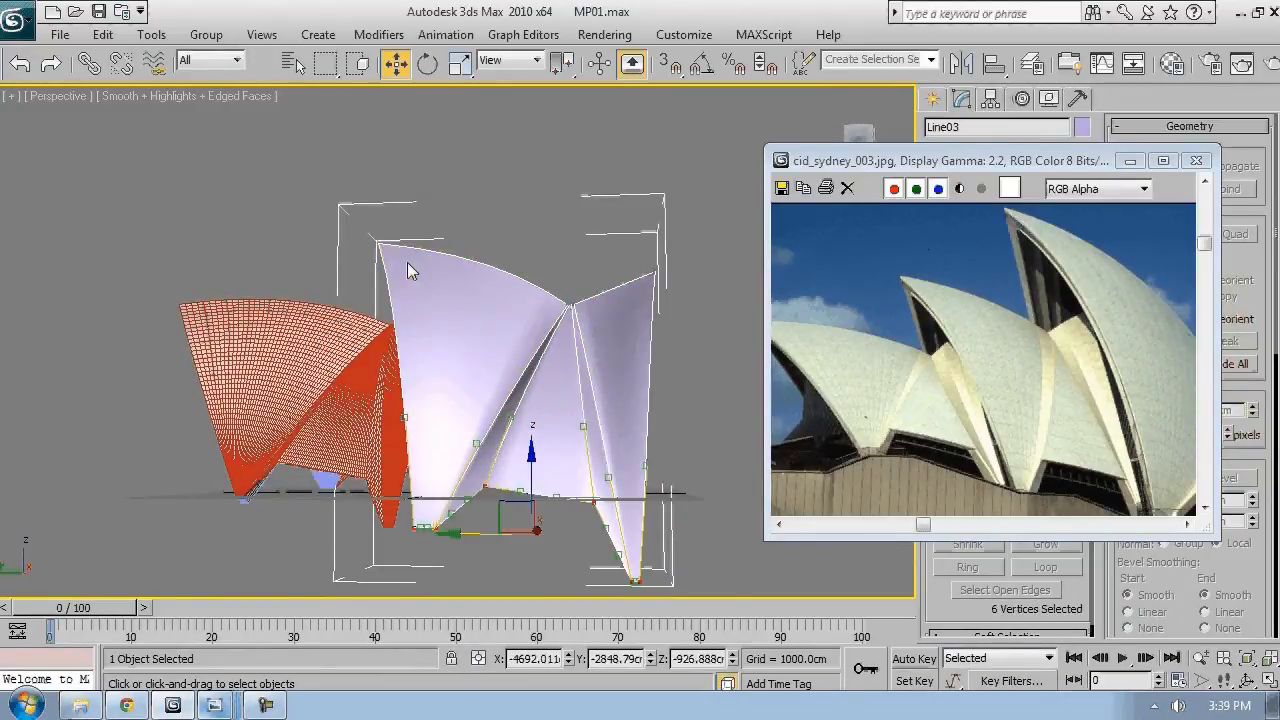
left_click(376, 252)
left_click_drag(319, 243, 304, 242)
- Shift the reference image clear of the modifier stack and set Edit Patch to Handle sub-object editing
left_click_drag(962, 160, 972, 306)
left_click(956, 212)
left_click(962, 181)
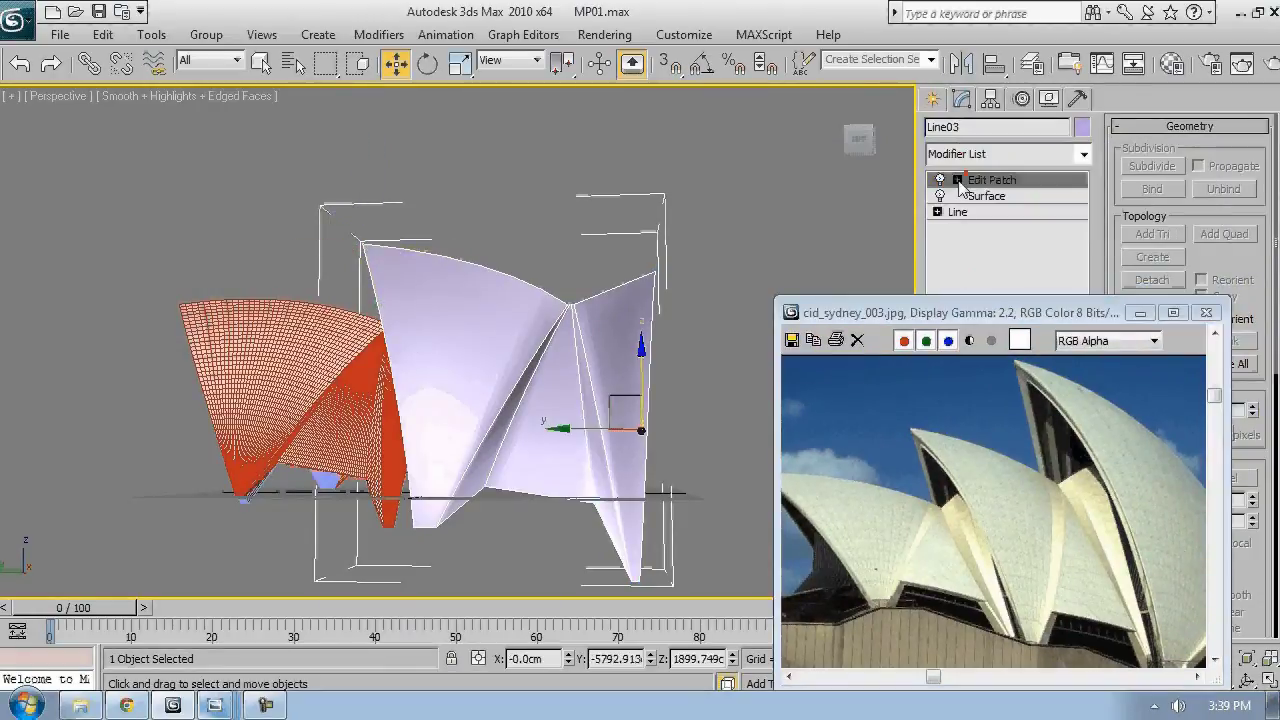
left_click(957, 180)
left_click(989, 212)
mouse_move(441, 308)
middle_mouse_down()
mouse_move(474, 293)
mouse_move(458, 304)
middle_mouse_up()
left_click(1006, 259)
- Adjust the large shell's two top-edge handles and raise the rear shell's top-edge handles to bow it upward in wireframe
key("F3")
left_click_drag(535, 264, 494, 214)
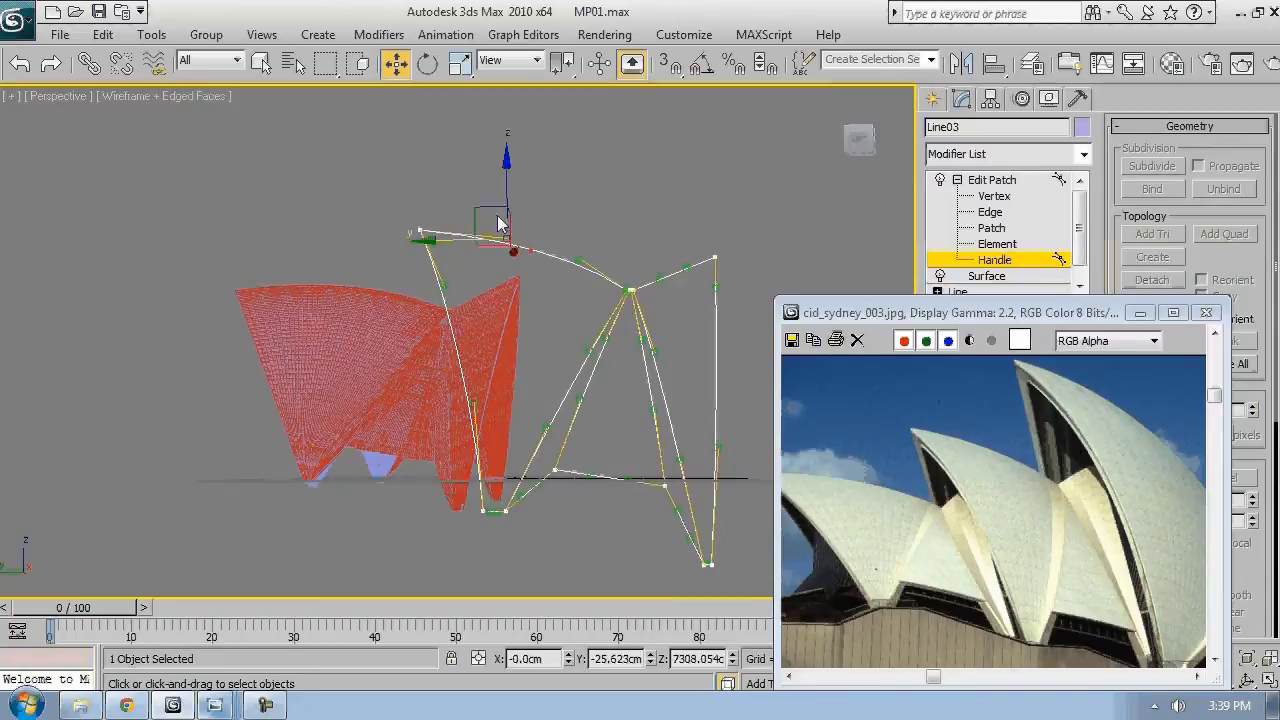
left_click(583, 266)
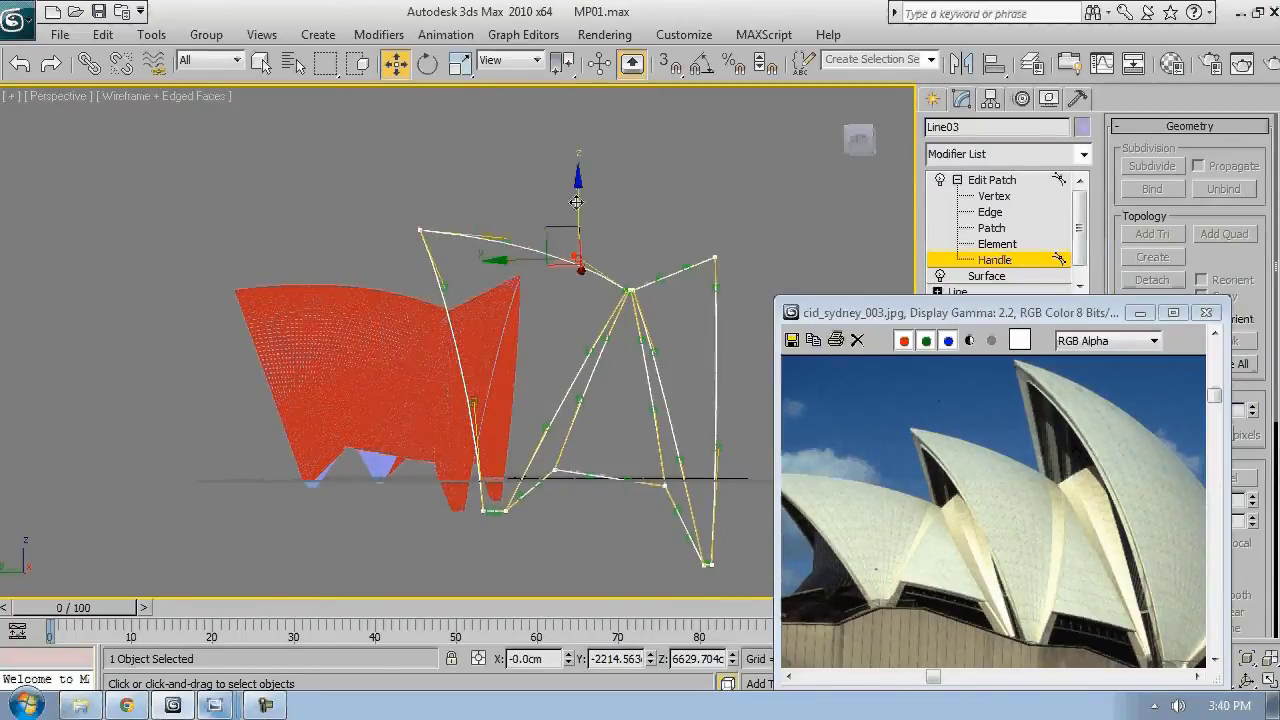
left_click_drag(566, 235, 657, 240)
scroll(740, 262, "up", 4)
middle_click_drag(757, 266, 577, 296)
left_click_drag(681, 193, 680, 184)
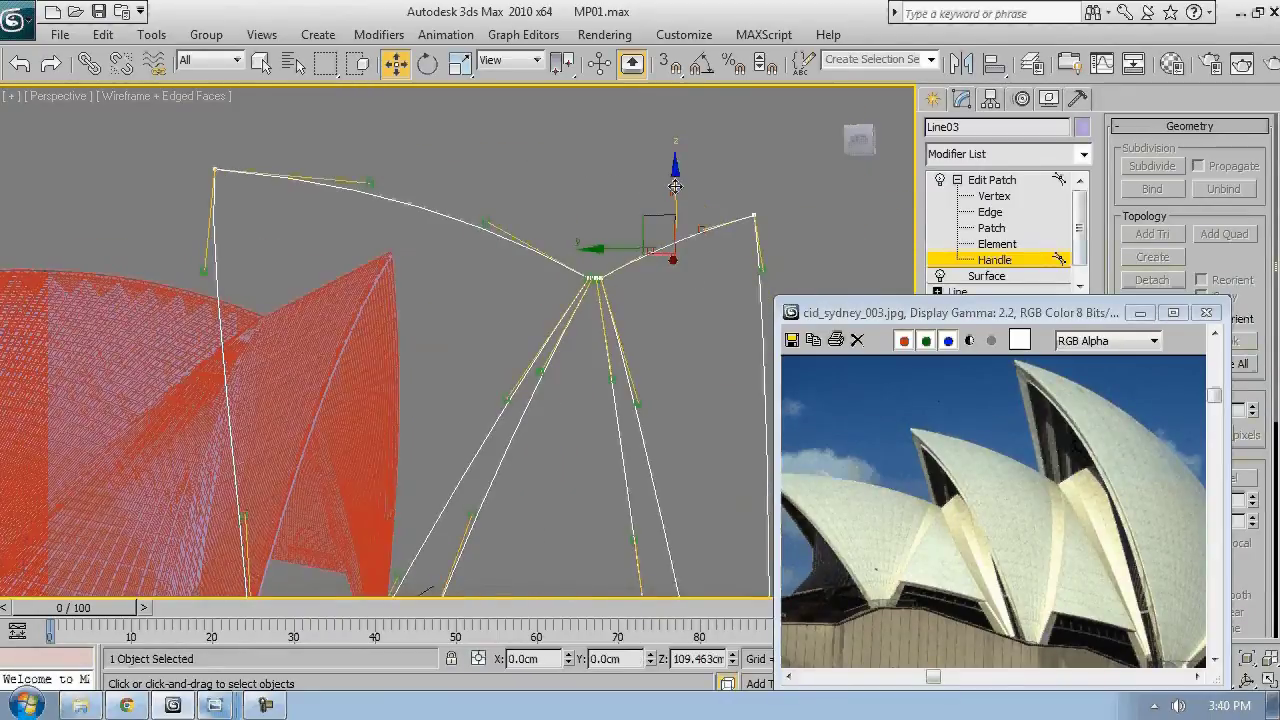
scroll(649, 206, "down", 4)
- Curve the rear shell's outer edge by lowering its upper handle, moving both edge handles inward and pushing the upper one outward sideways
left_click(634, 215)
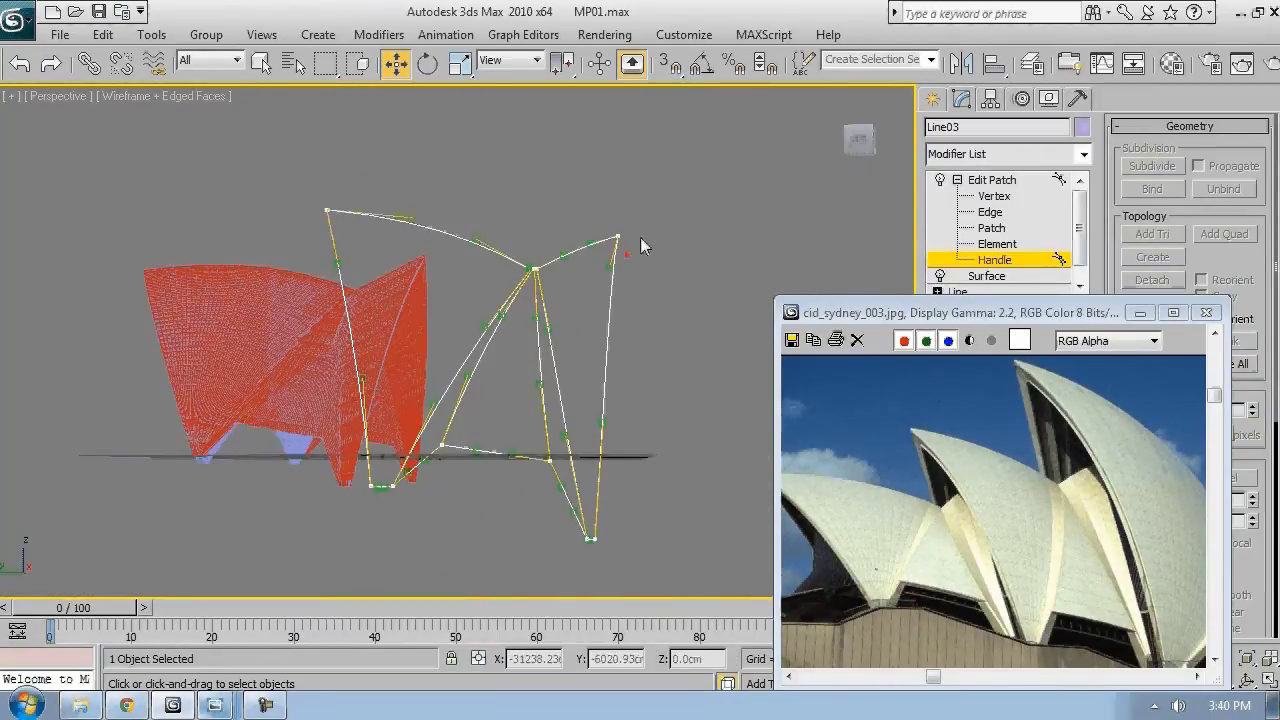
left_click(617, 252)
left_click_drag(612, 228, 595, 229)
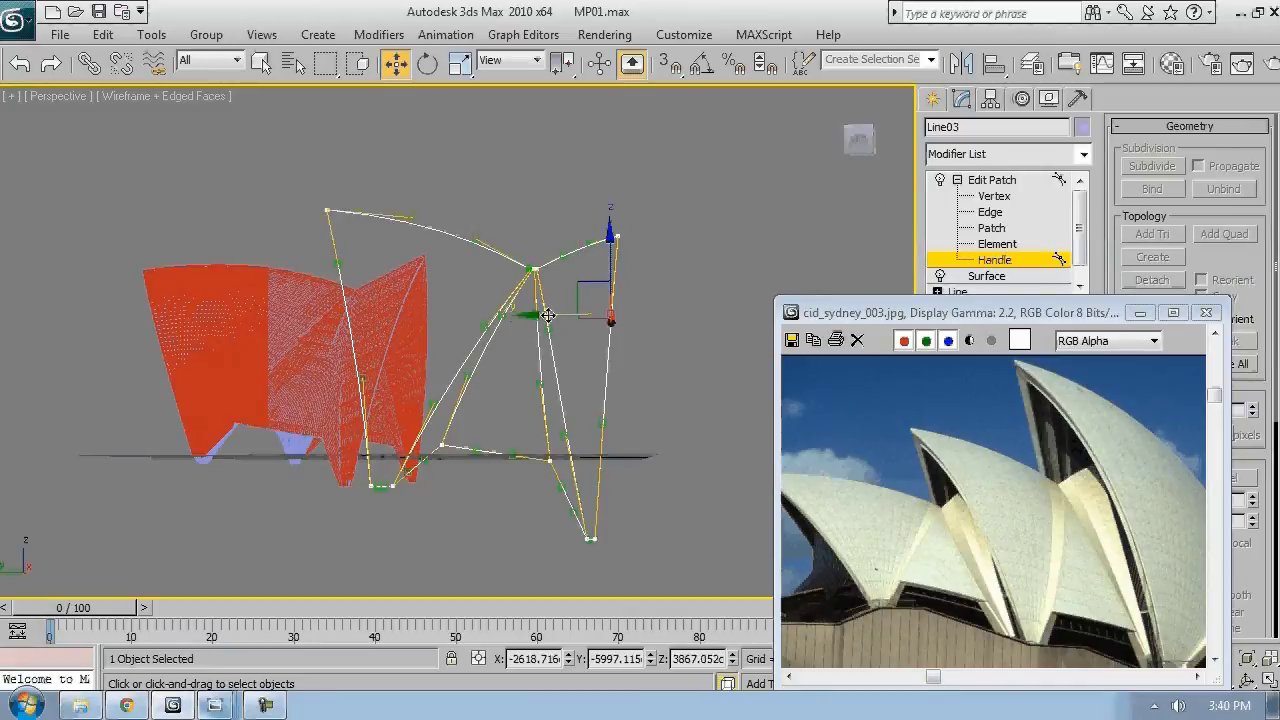
left_click_drag(599, 422, 593, 420)
left_click(596, 316)
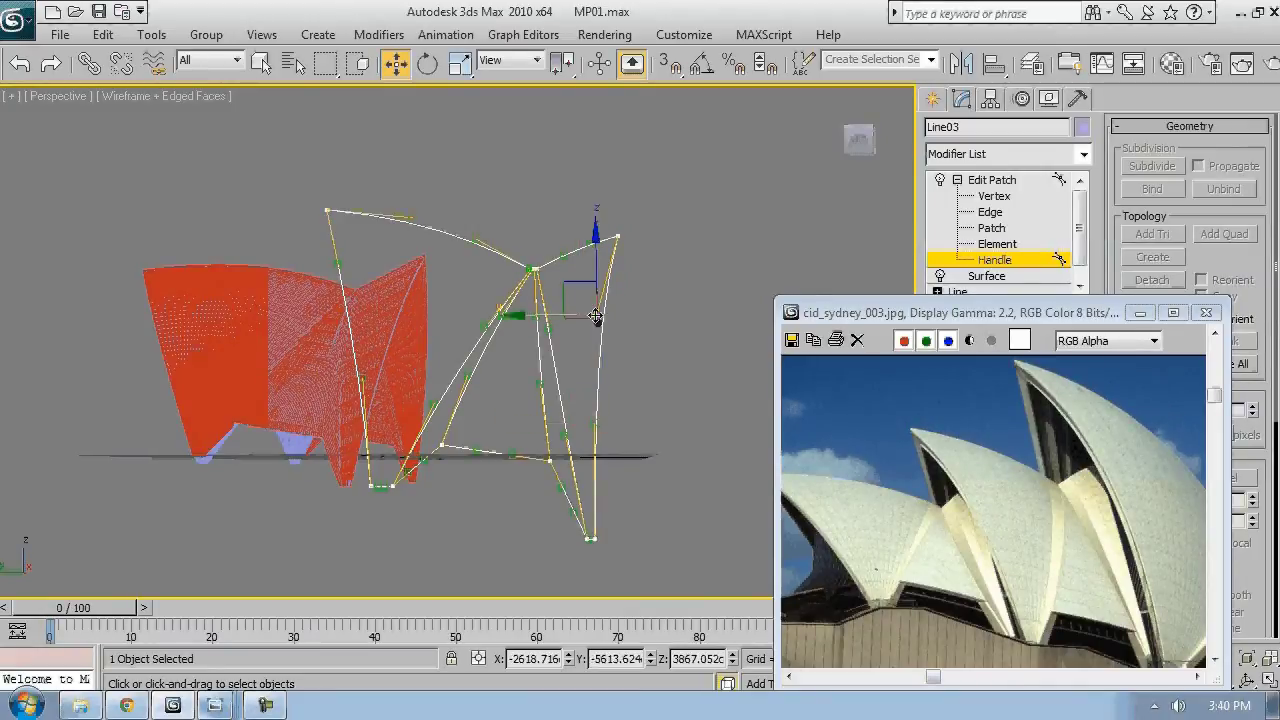
left_click_drag(595, 316, 602, 316)
middle_click_drag(670, 353, 494, 358)
left_click_drag(605, 336, 560, 336)
mouse_move(560, 336)
middle_mouse_down("alt")
mouse_move(715, 335)
mouse_move(575, 403)
mouse_move(495, 362)
middle_mouse_up("alt")
- Check the reshaped rear edge against the Sydney_Opera_House_Night photo again
left_click(218, 705)
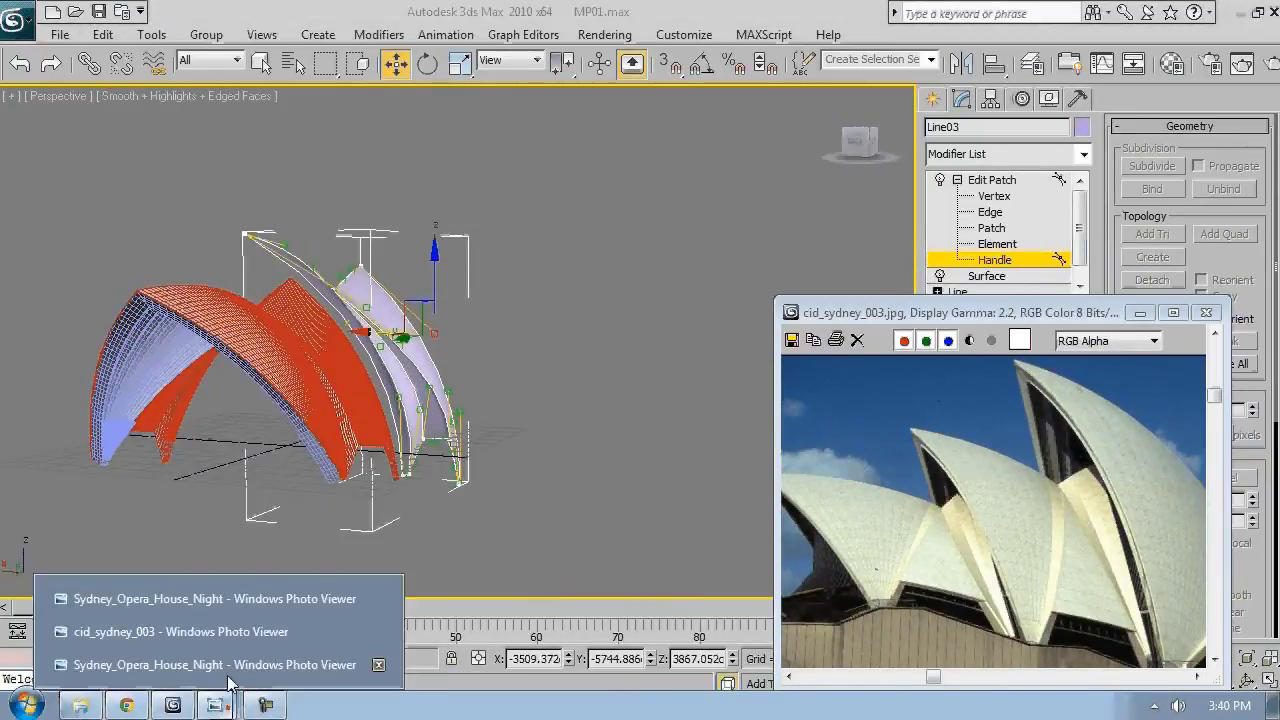
left_click(222, 664)
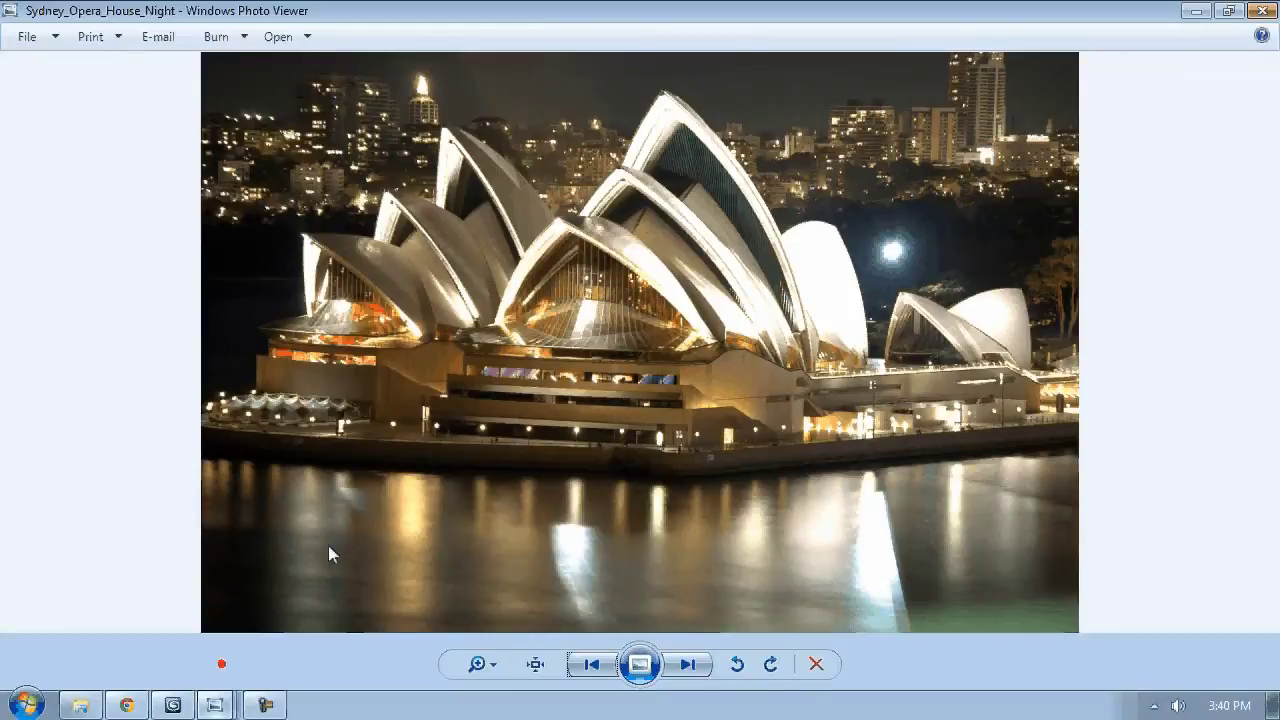
left_click(176, 704)
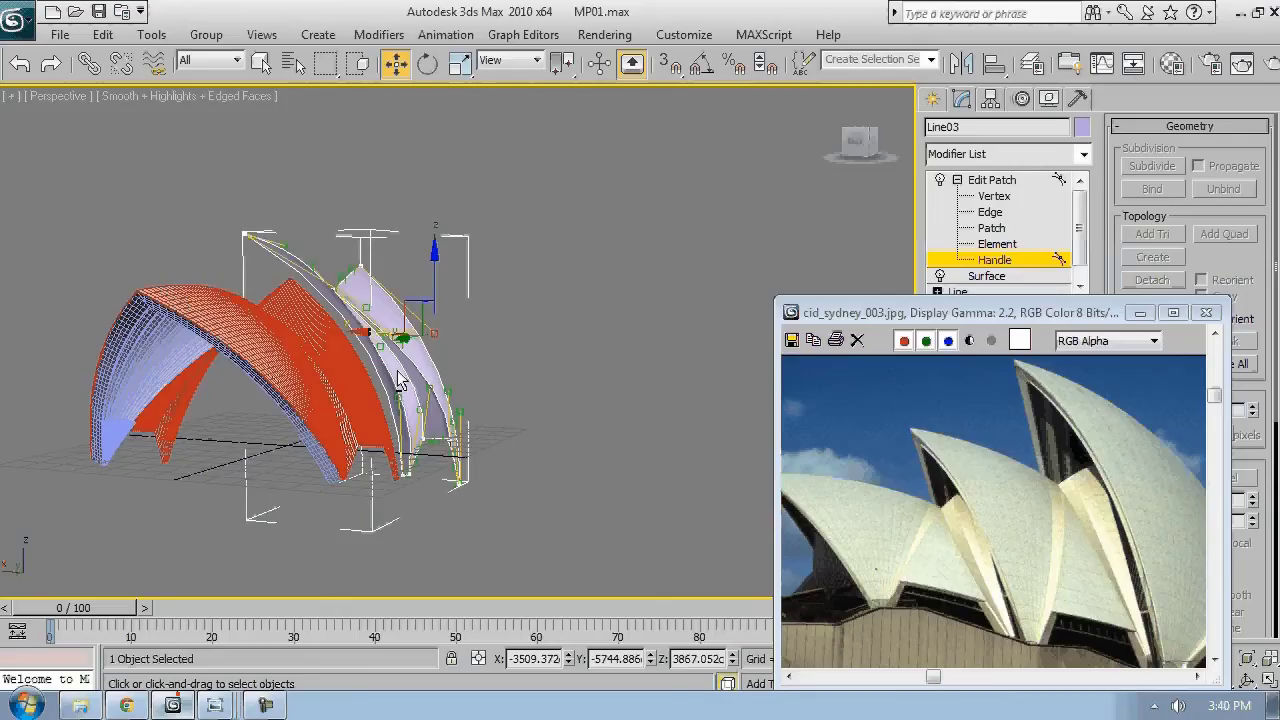
- Pull the two inner seam handles below the upper junction down and scale the pair apart
mouse_move(440, 380)
middle_mouse_down("alt")
mouse_move(457, 379)
mouse_move(420, 362)
mouse_move(355, 457)
middle_mouse_up("alt")
scroll(510, 315, "up", 6)
scroll(511, 316, "down", 7)
scroll(355, 457, "up", 3)
left_click_drag(315, 438, 268, 424)
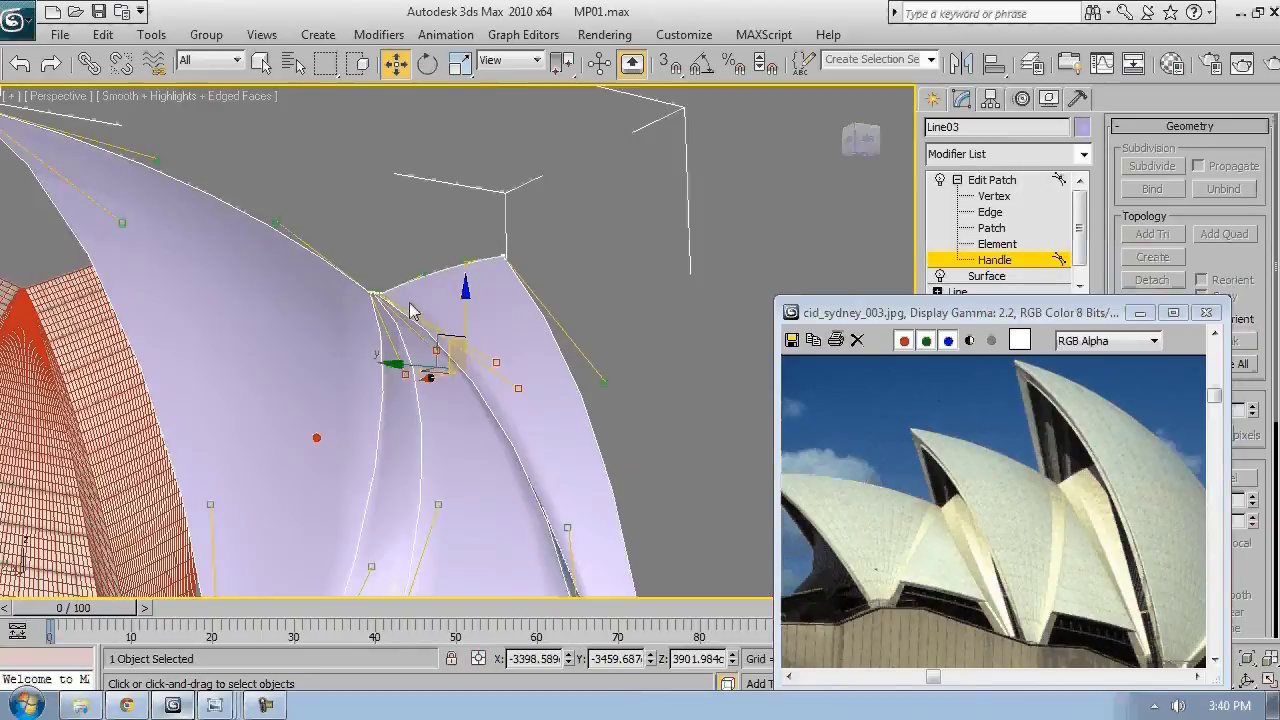
left_click(436, 351)
left_click(497, 361, "ctrl")
left_click_drag(466, 305, 464, 329)
middle_click_drag(464, 329, 492, 396, "alt")
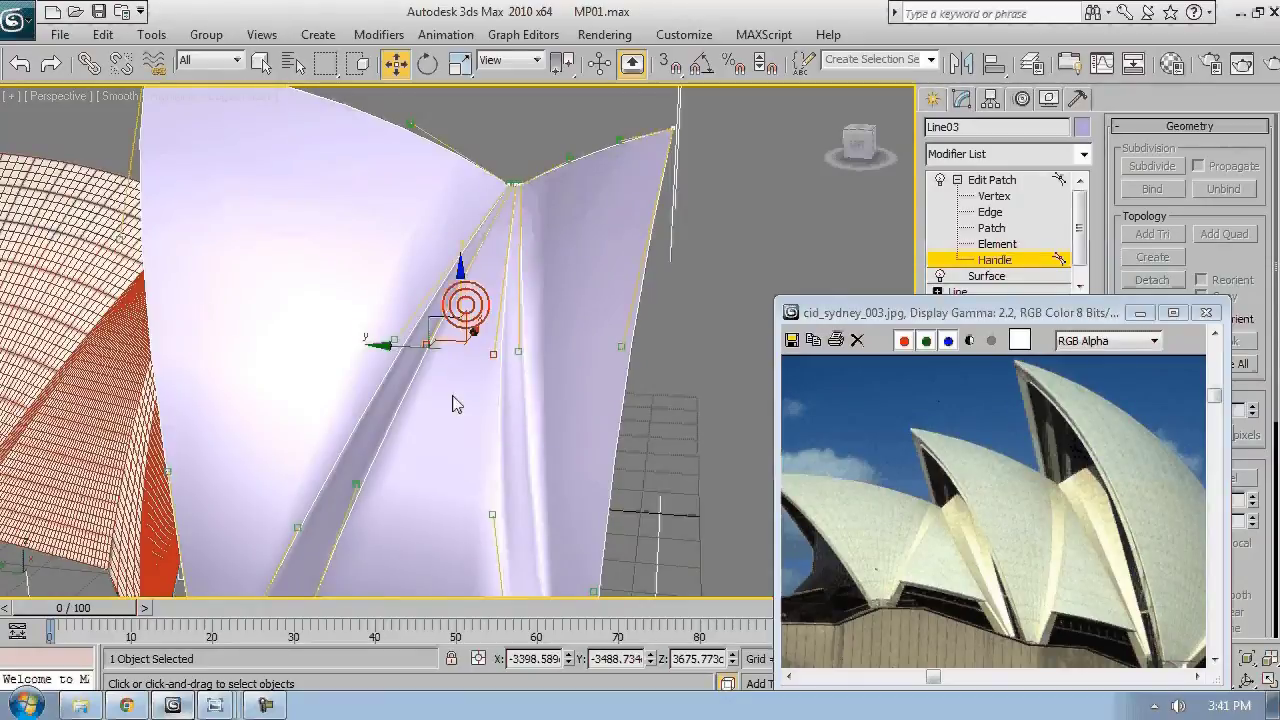
key("r")
left_click_drag(565, 368, 543, 425)
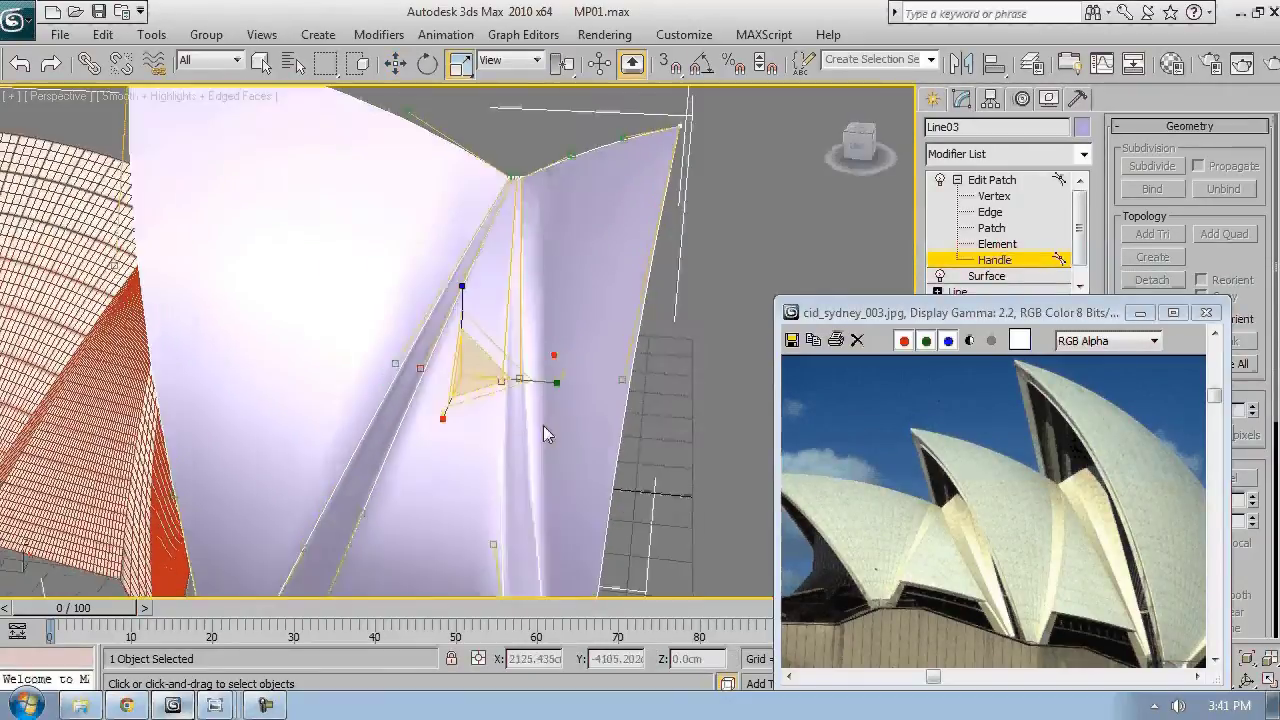
- In the left view, nudge the outer seam handles below the upper junction toward the middle panel on both sides
key("f")
scroll(541, 319, "down", 6)
middle_click_drag(545, 545, 566, 325)
key("l")
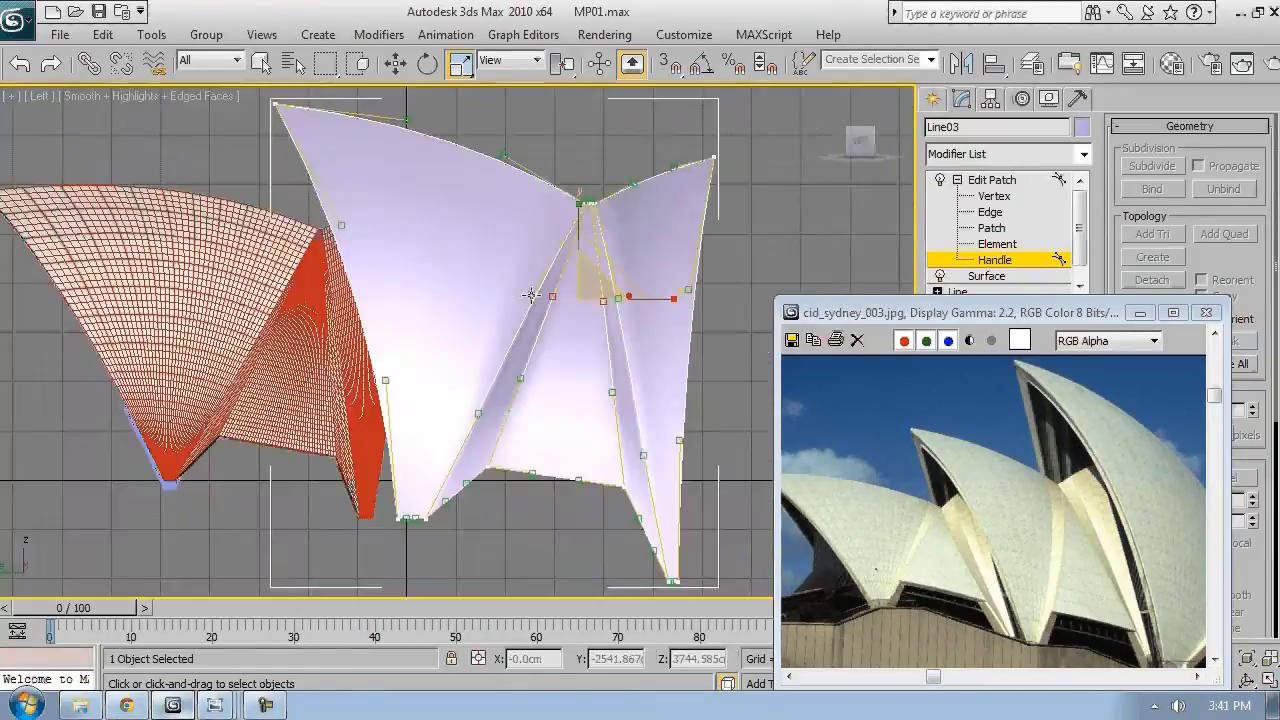
left_click(531, 295)
scroll(545, 294, "up", 3)
key("w")
left_click_drag(563, 300, 580, 300)
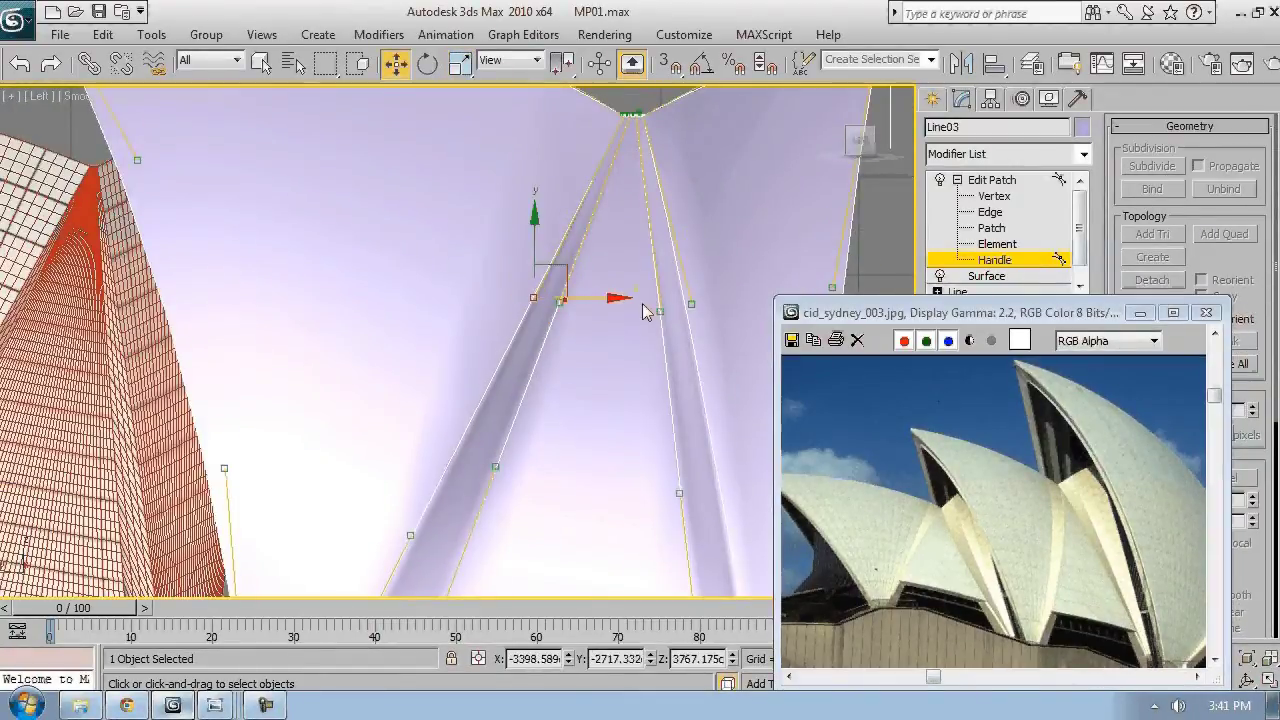
left_click(689, 304)
left_click_drag(689, 304, 681, 304)
- Move the rear edge's lower handle slightly inward along the horizontal axis in the left wireframe view
mouse_move(413, 561)
middle_mouse_down()
mouse_move(438, 298)
mouse_move(330, 366)
middle_mouse_up()
key("F3")
scroll(330, 366, "down", 2)
left_click(612, 387)
left_click_drag(660, 386, 668, 386)
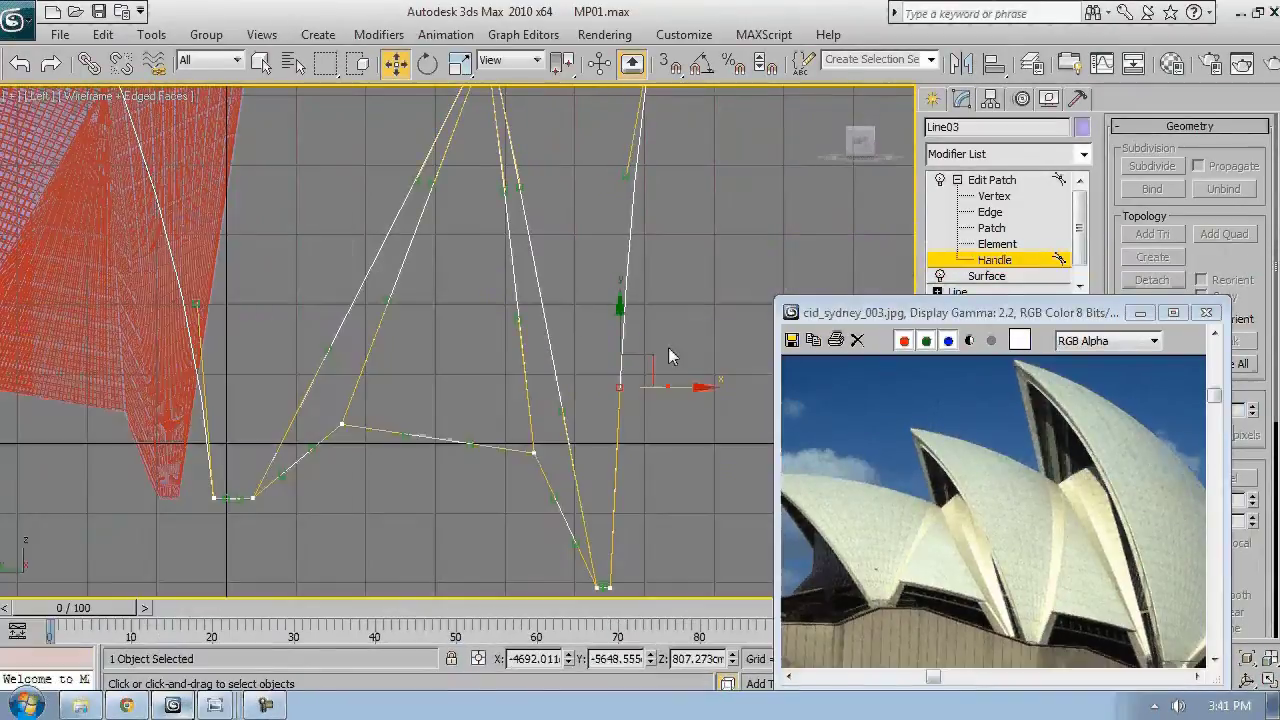
scroll(632, 268, "down", 4)
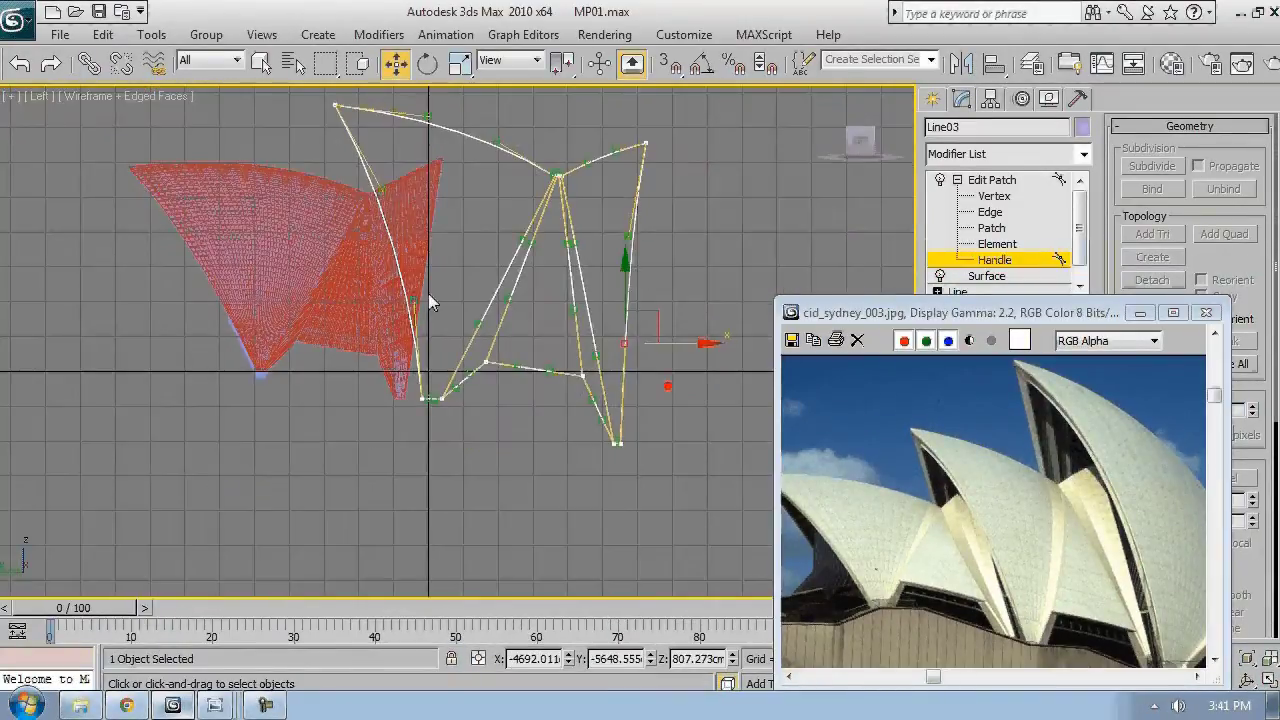
- Shift the large shell's lower front-edge handle slightly toward the neighbouring shell to soften the edge curve
left_click(452, 303)
left_click_drag(452, 303, 433, 191)
left_click(481, 222)
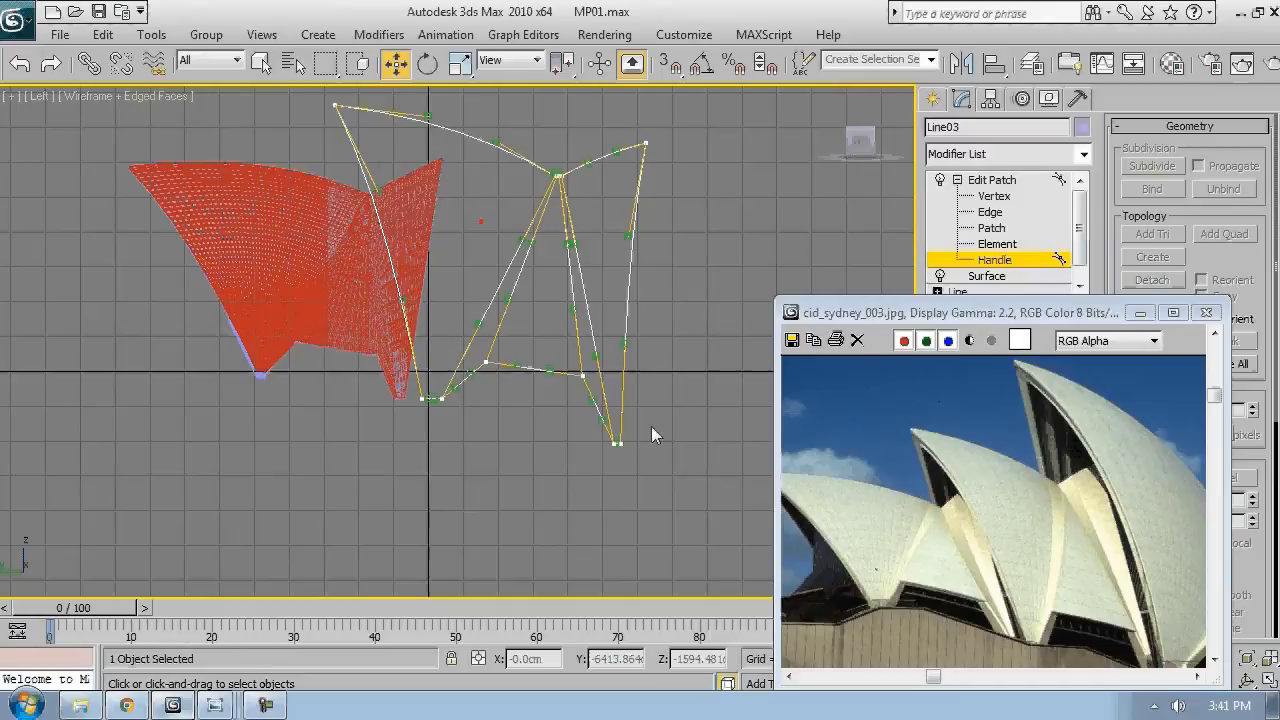
- Spread the middle panel's two base vertices apart, each toward its adjacent shell foot
key("1")
left_click(487, 362)
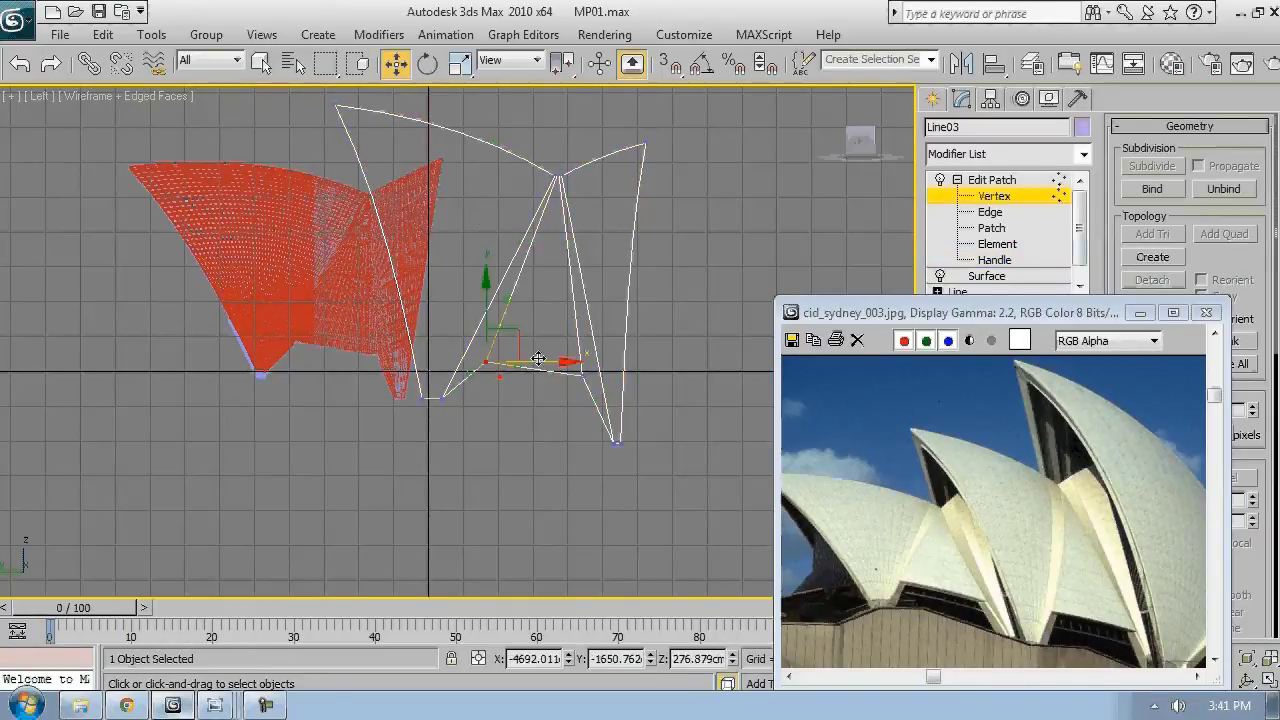
scroll(520, 366, "up", 2)
left_click_drag(518, 364, 480, 327)
left_click(605, 381)
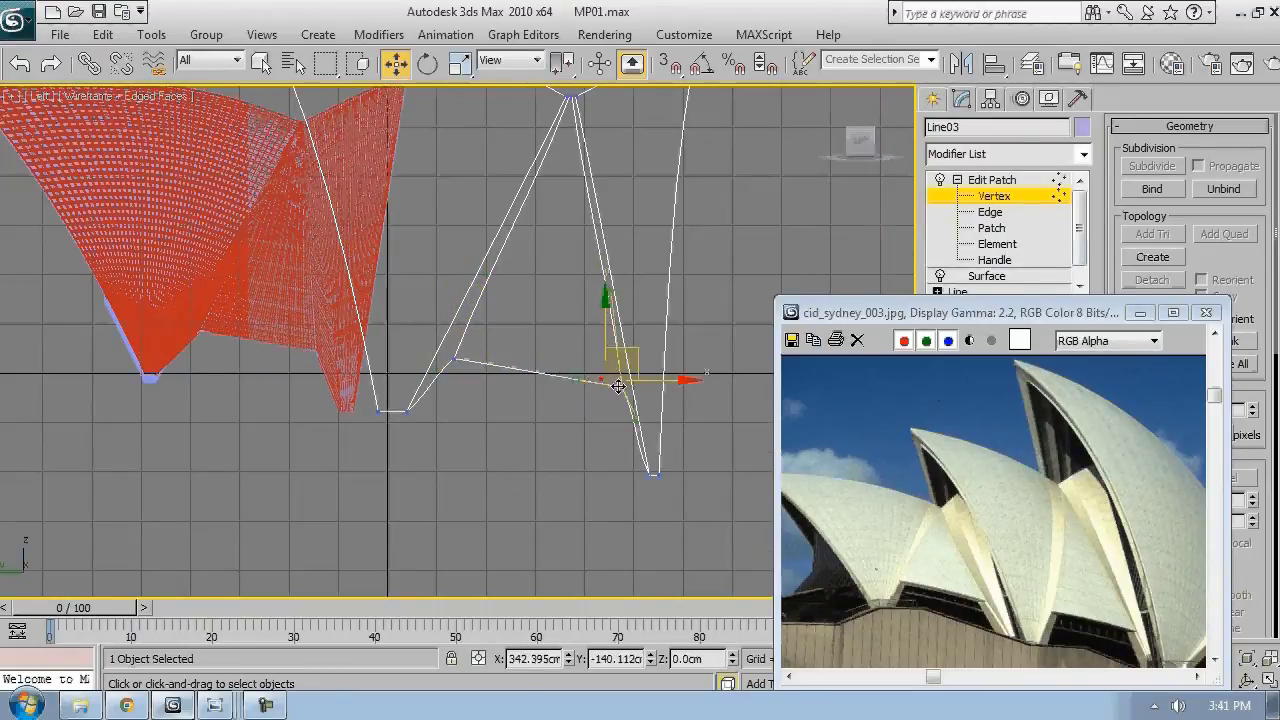
scroll(485, 395, "up", 3)
- Align the handles between the front foot and the middle panel's base vertex to straighten that edge, and adjust the seam handle above
key("5")
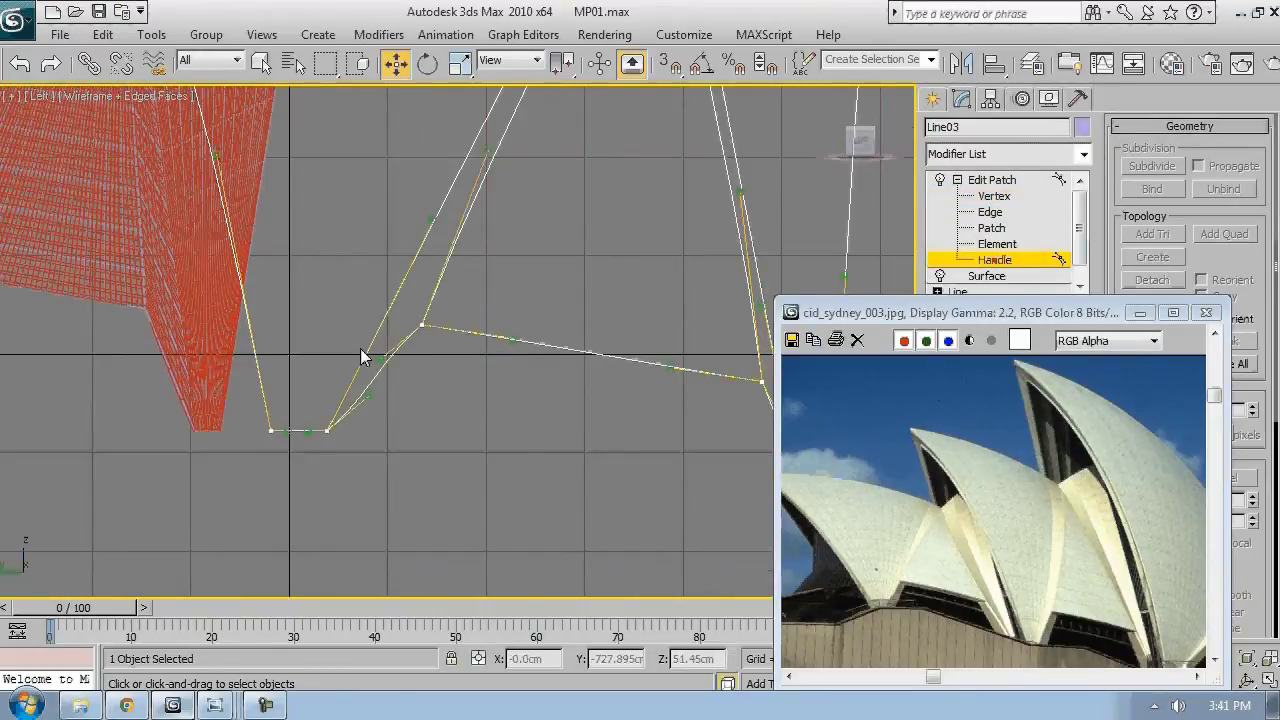
left_click(380, 359)
left_click_drag(428, 360, 439, 360)
left_click_drag(371, 395, 358, 394)
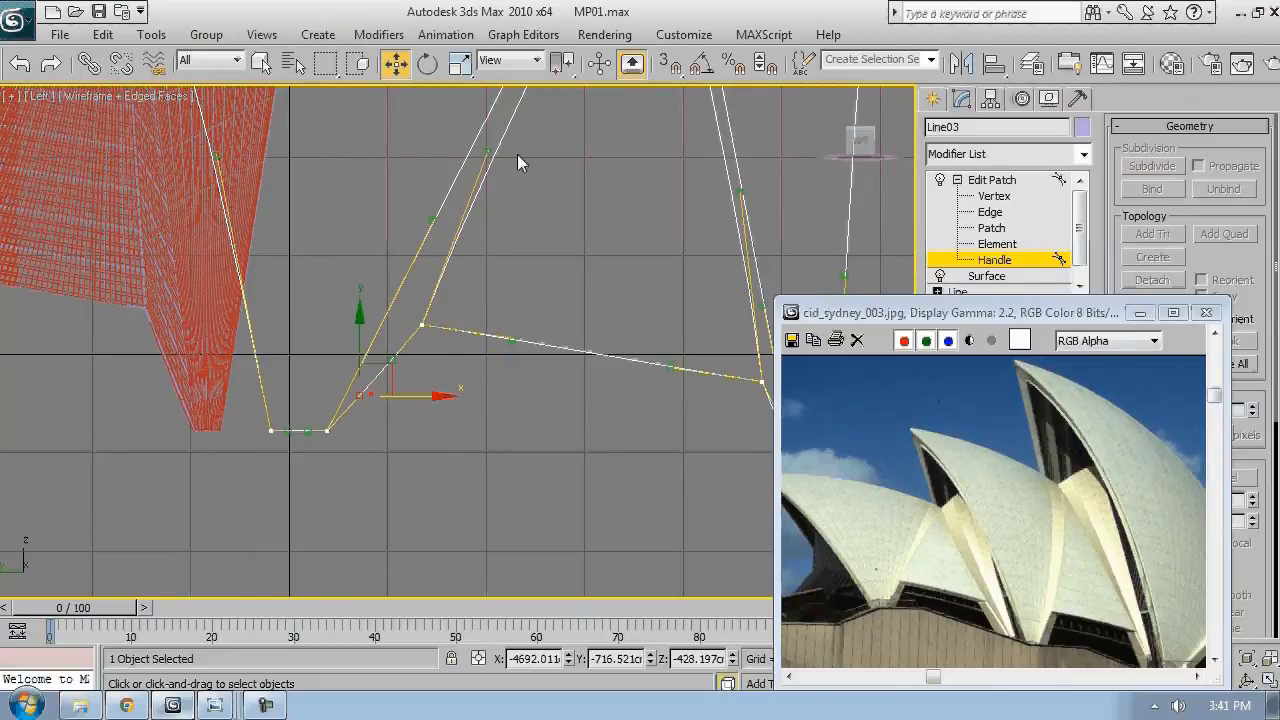
left_click_drag(488, 151, 501, 151)
scroll(715, 343, "down", 2)
middle_click_drag(724, 348, 440, 284)
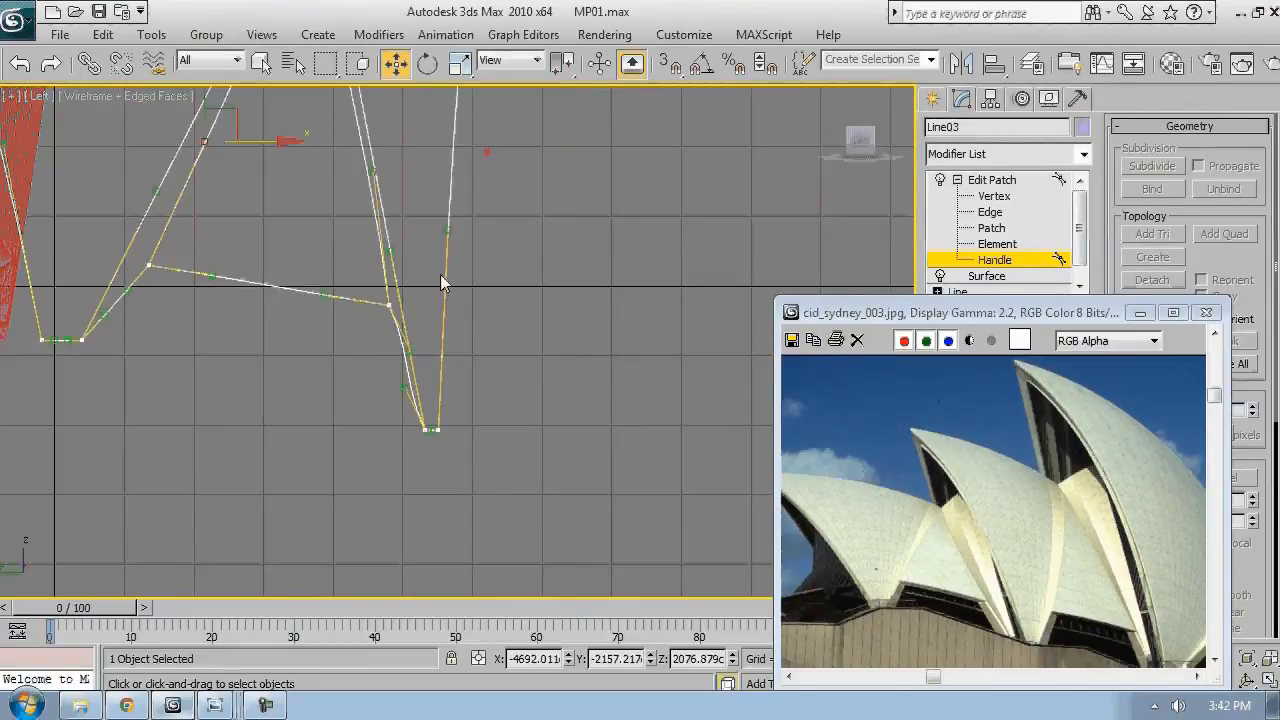
- Align the handle between the rear foot and the middle panel's base vertex, and shift the rear seam handle slightly toward the middle panel
left_click(407, 385)
left_click_drag(411, 383, 408, 378)
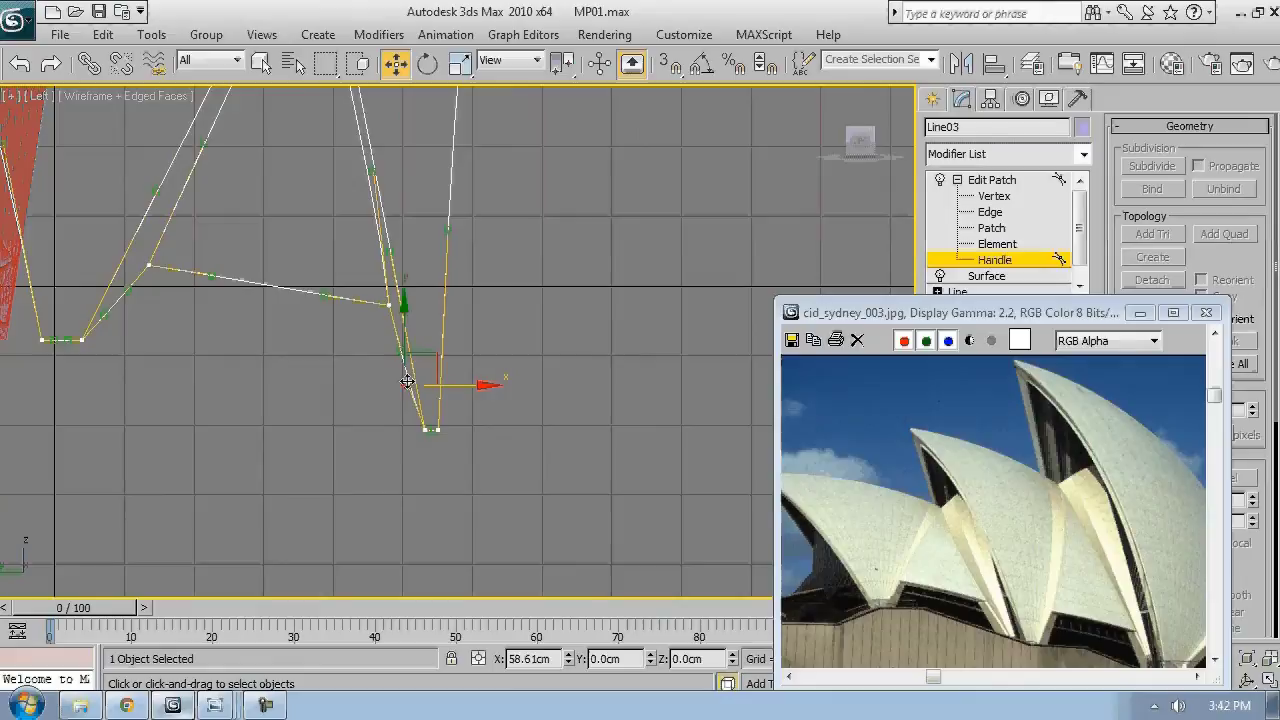
middle_click_drag(397, 225, 390, 280)
left_click(366, 226)
left_click_drag(366, 226, 354, 226)
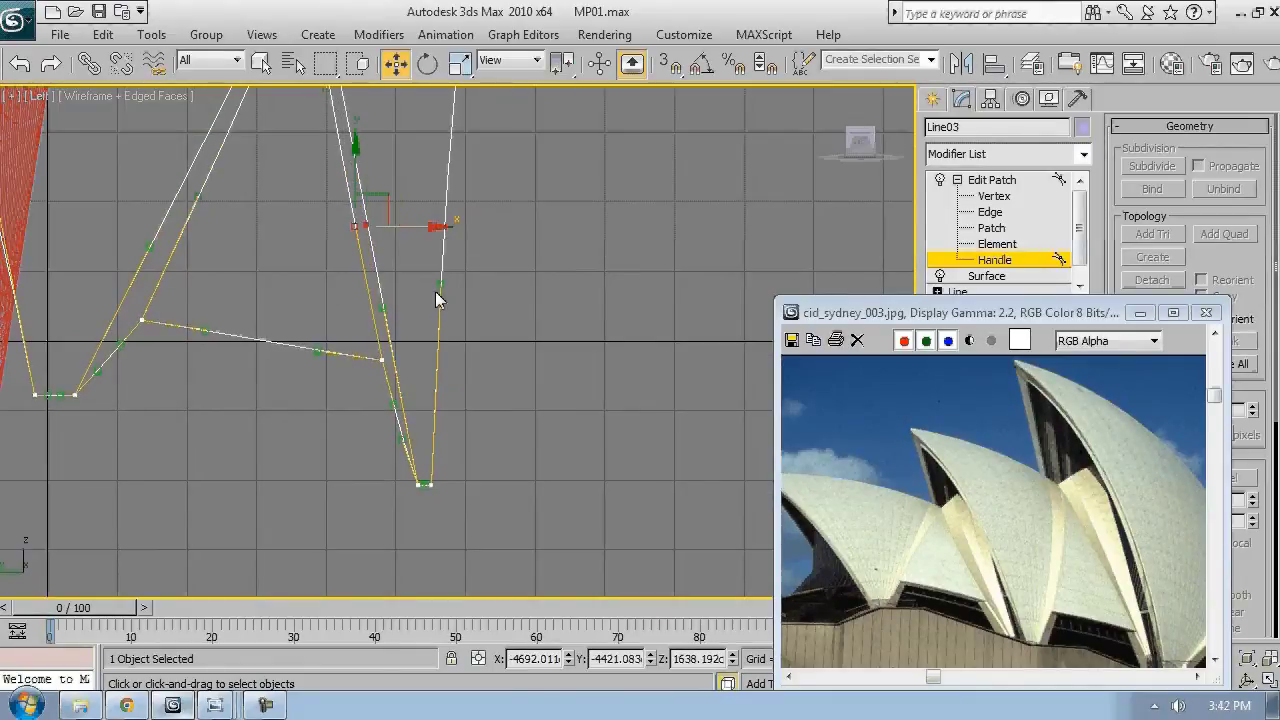
- Shift the front seam's lower handle inward along the X axis in the shaded perspective view
middle_click_drag(386, 217, 486, 418)
scroll(573, 418, "down", 2)
key("p")
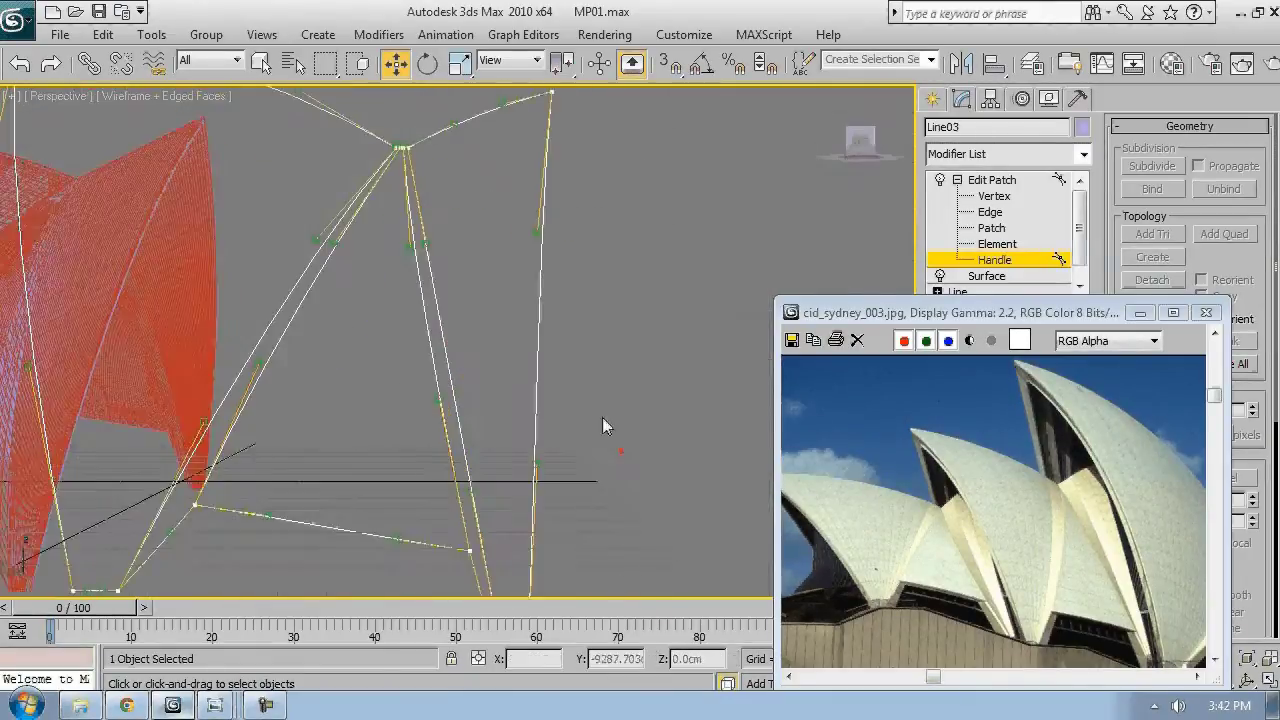
mouse_move(410, 405)
middle_mouse_down("alt")
mouse_move(470, 438)
mouse_move(608, 434)
middle_mouse_up("alt")
key("F3")
left_click(598, 409)
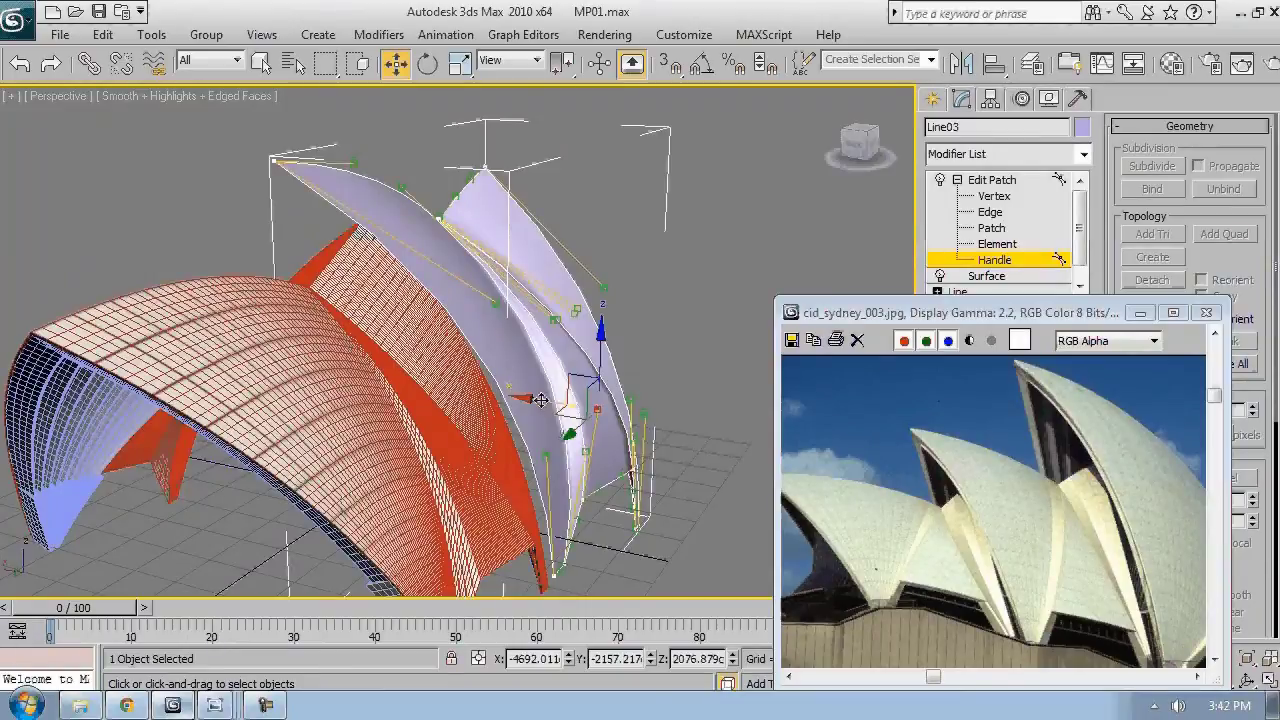
left_click_drag(540, 402, 522, 399)
- Move the middle panel's front base vertex inward along the X axis by about 123 cm
middle_click_drag(704, 550, 692, 433)
scroll(692, 433, "up", 3)
key("1")
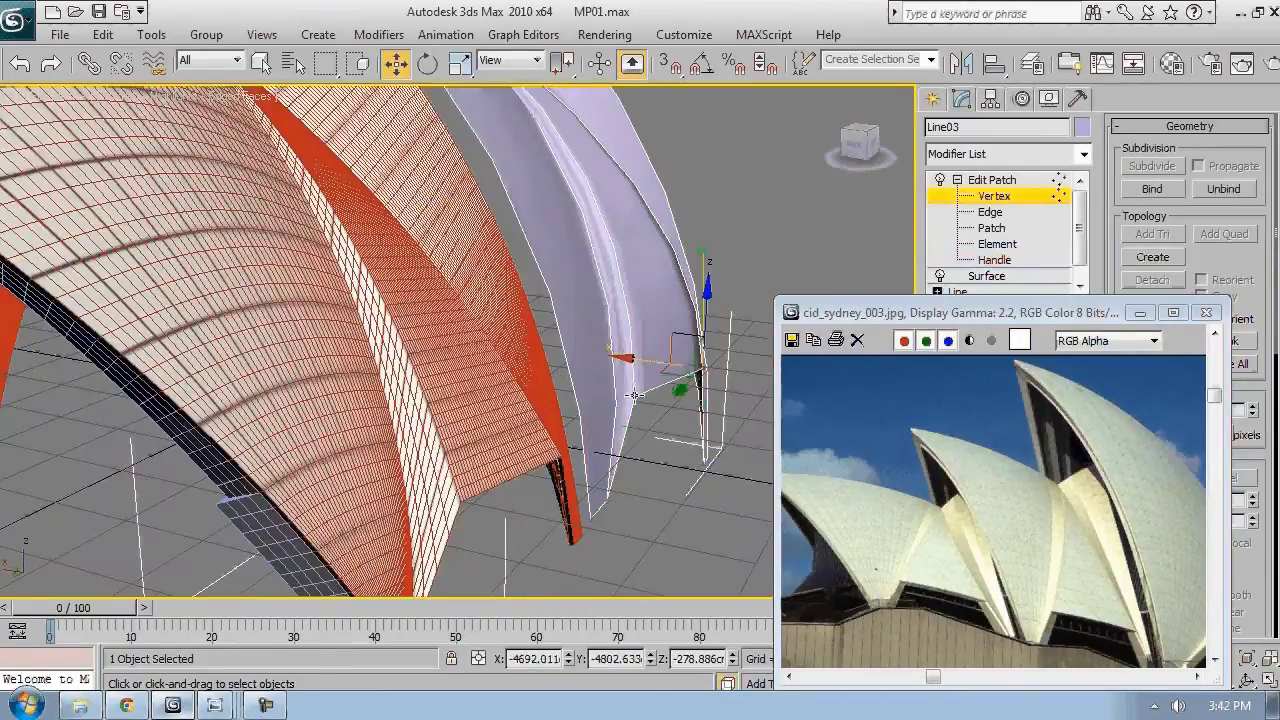
left_click(634, 395)
key("z")
scroll(519, 398, "down", 5)
middle_click_drag(522, 376, 451, 391, "alt")
key("F4")
scroll(451, 391, "up", 3)
scroll(451, 392, "up", 3)
key("F4")
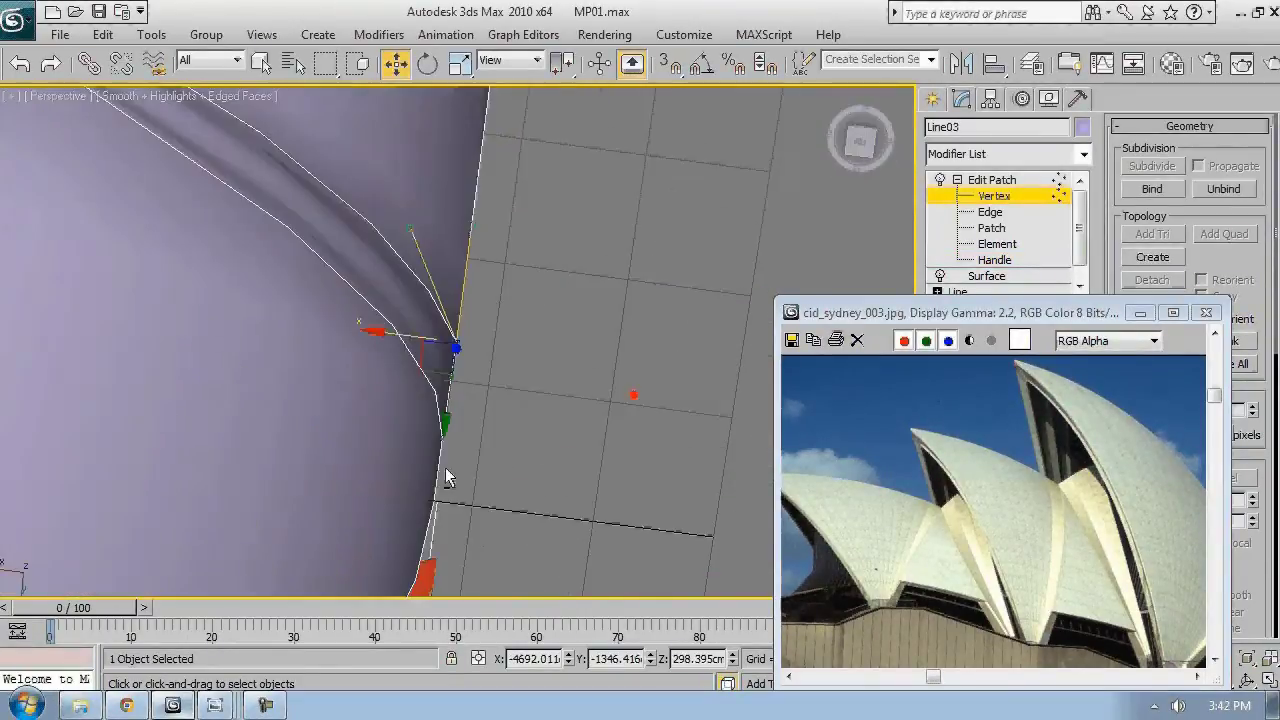
left_click_drag(387, 336, 376, 334)
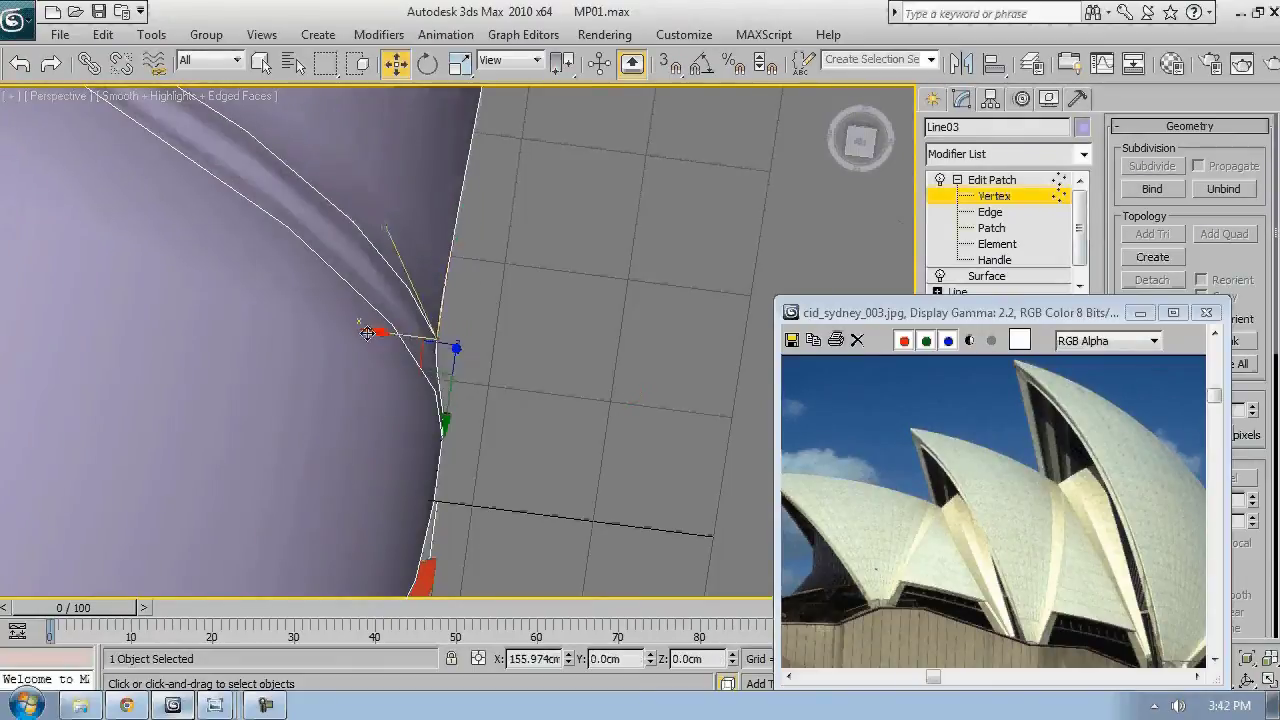
middle_click_drag(376, 334, 425, 100, "alt")
scroll(425, 100, "down", 2)
left_click_drag(370, 349, 373, 348)
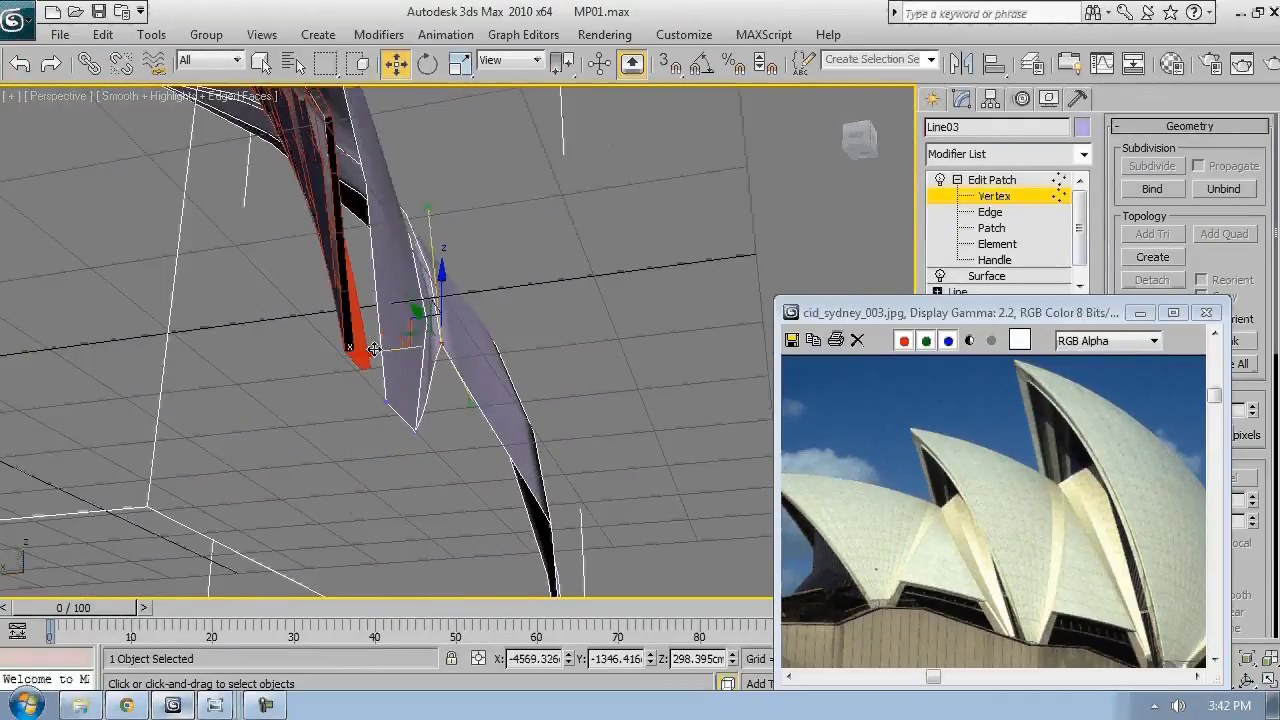
- Move the middle panel's rear base vertex inward along the X axis by about 143 cm
middle_click_drag(373, 349, 586, 291, "alt")
left_click(526, 410)
key("z")
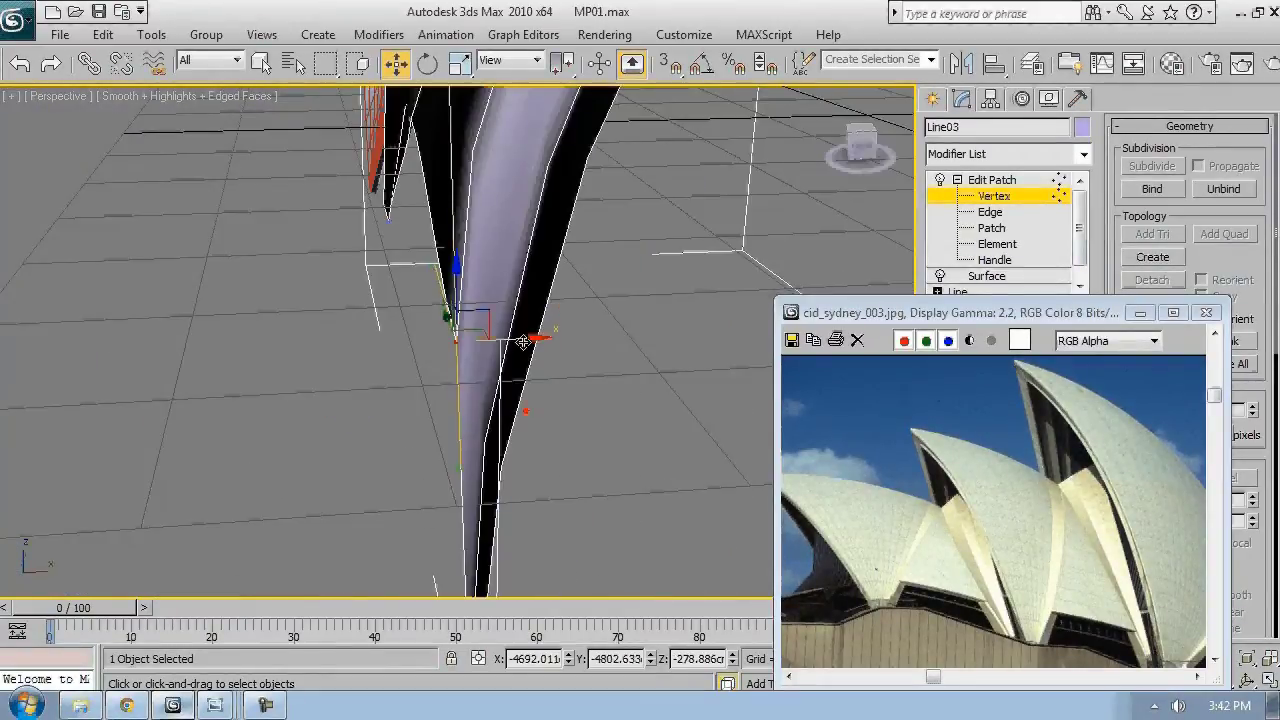
left_click_drag(523, 341, 550, 336)
- Shift the handle just below the middle panel's rear base vertex slightly outward along the X axis
middle_click_drag(550, 336, 527, 436, "alt")
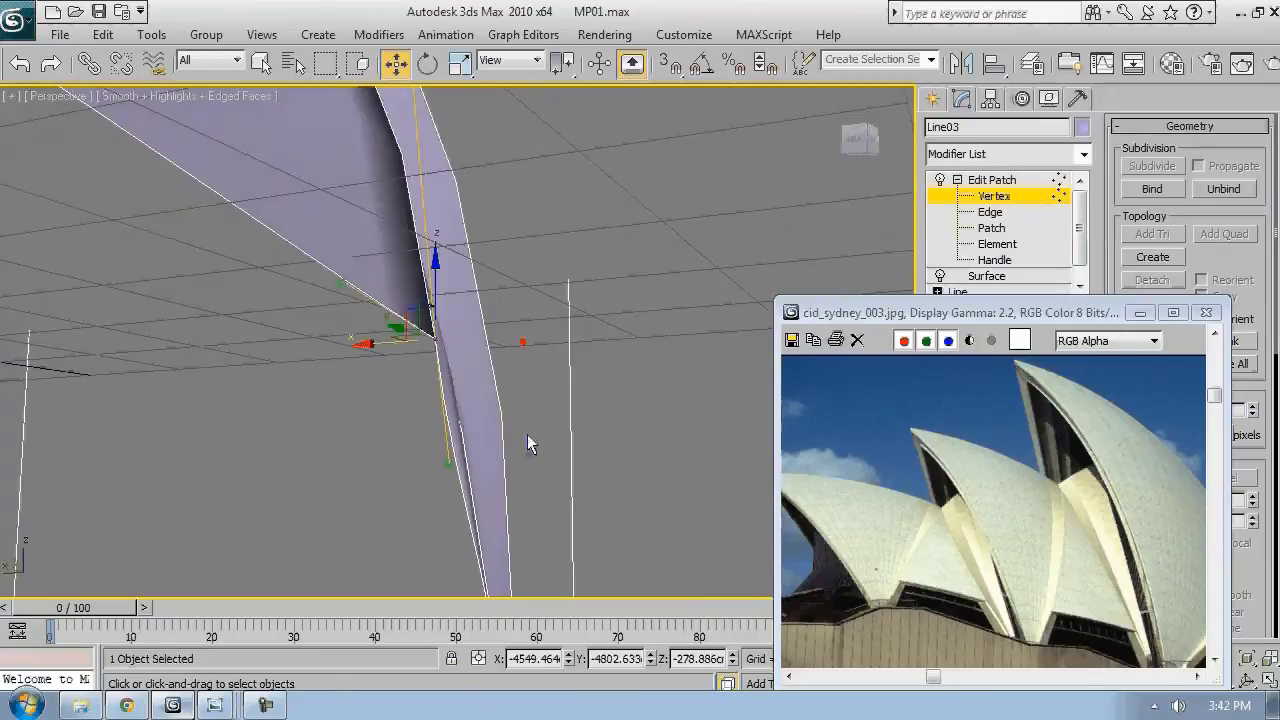
left_click(1009, 260)
left_click(447, 462)
left_click_drag(400, 462, 411, 462)
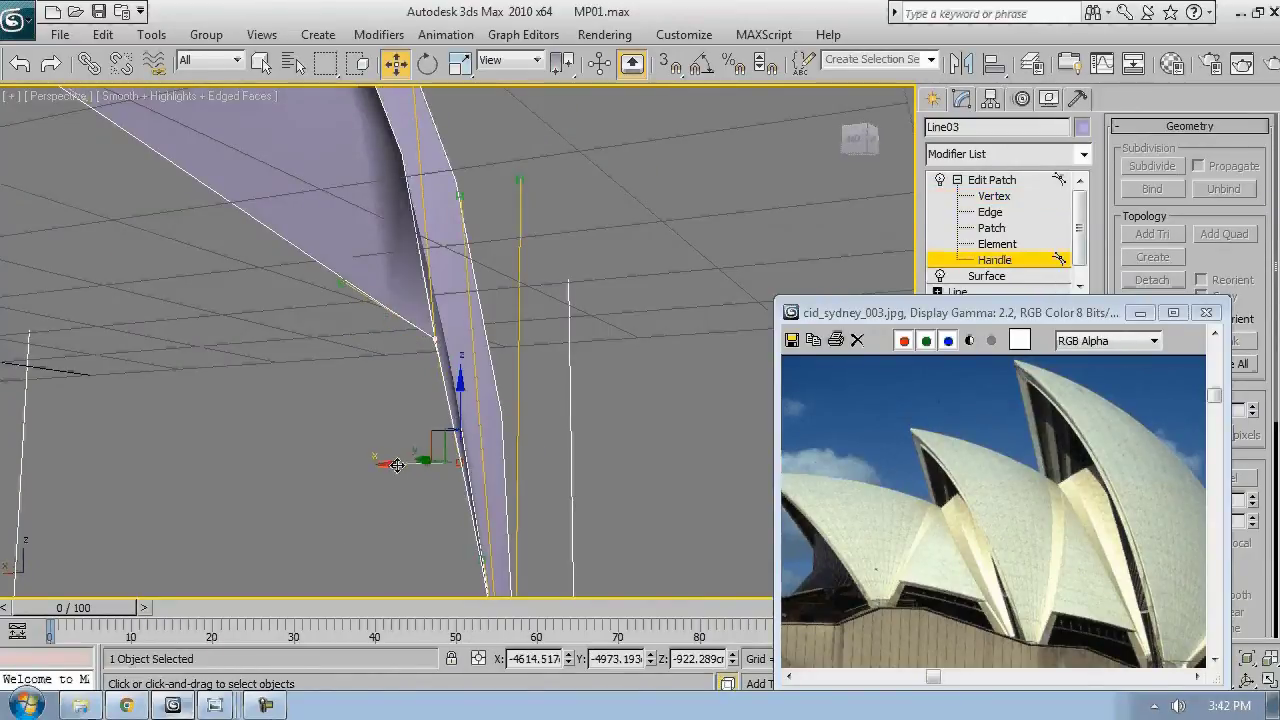
- Move the rear seam's lower handle inward along the X axis, fine-tuning its position from a second viewing angle
scroll(265, 442, "down", 5)
middle_click_drag(265, 442, 414, 292, "alt")
left_click(457, 235)
left_click_drag(514, 237, 547, 238)
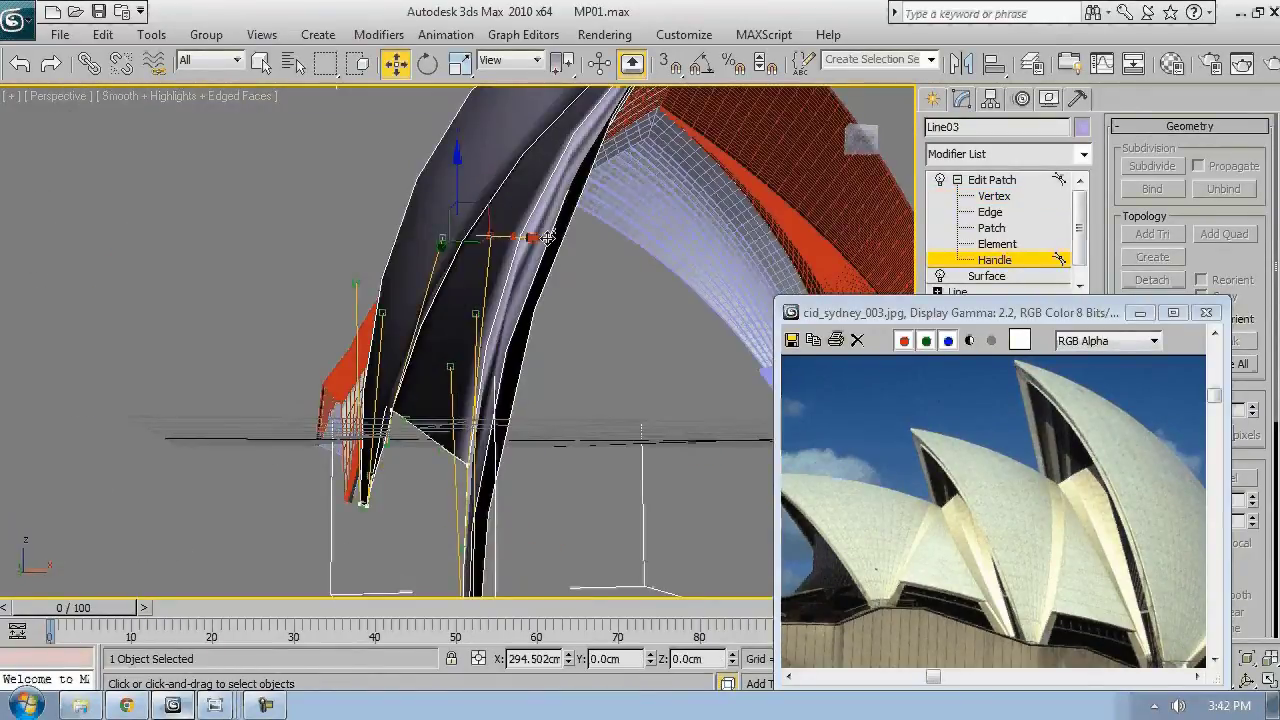
middle_click_drag(547, 238, 543, 300, "alt")
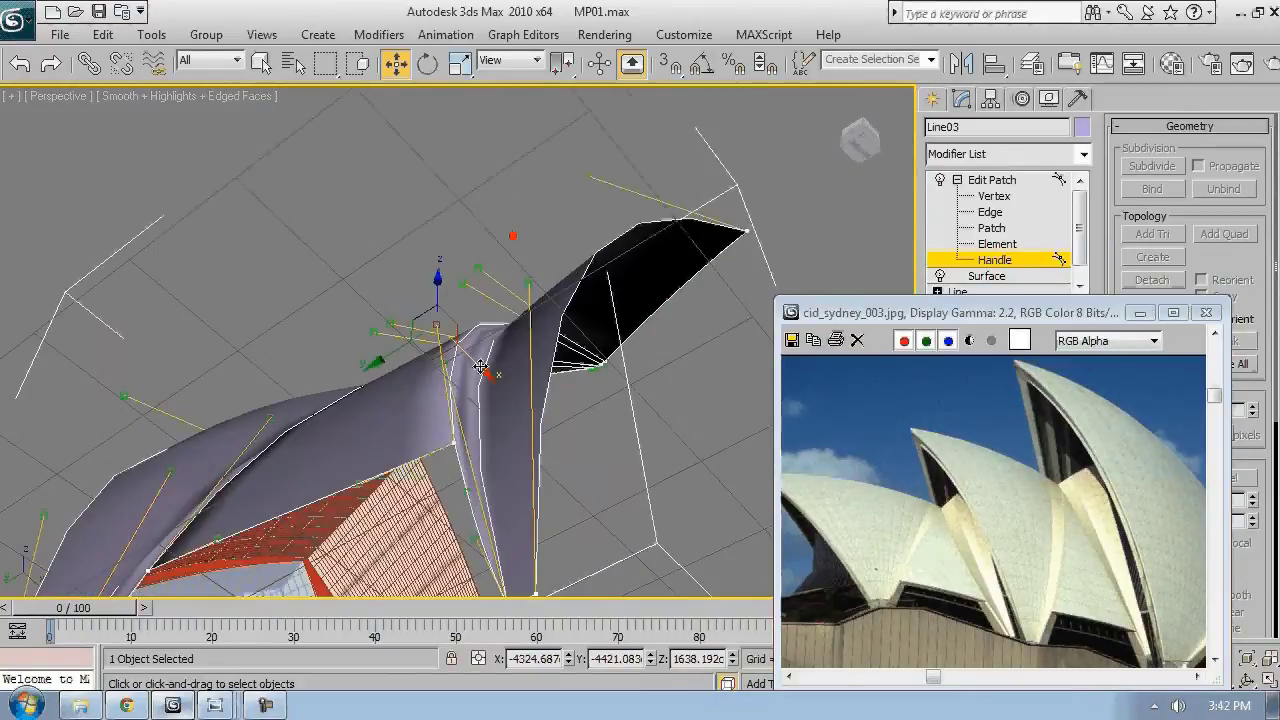
left_click_drag(483, 370, 493, 377)
- Move the front seam's lower handle further inward along the X axis to smooth the transition into the middle panel
middle_click_drag(494, 378, 355, 257, "alt")
left_click(353, 262)
left_click_drag(299, 264, 294, 264)
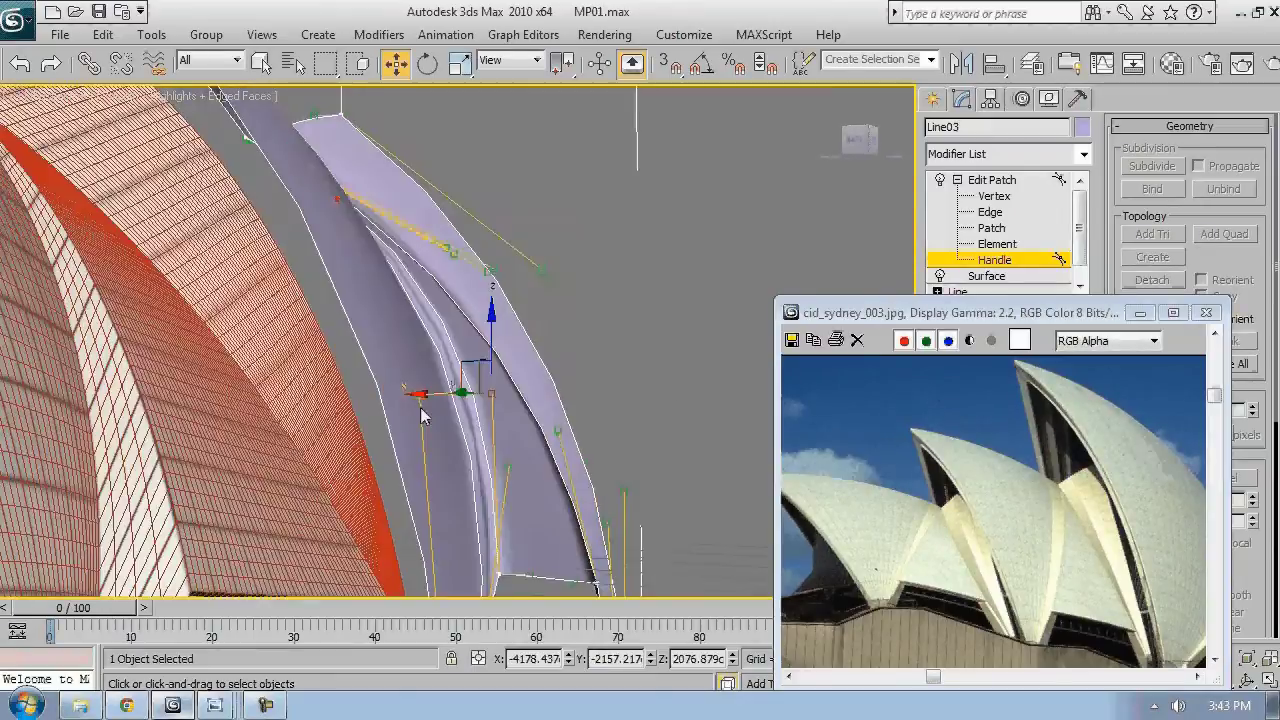
middle_click_drag(421, 408, 424, 508, "alt")
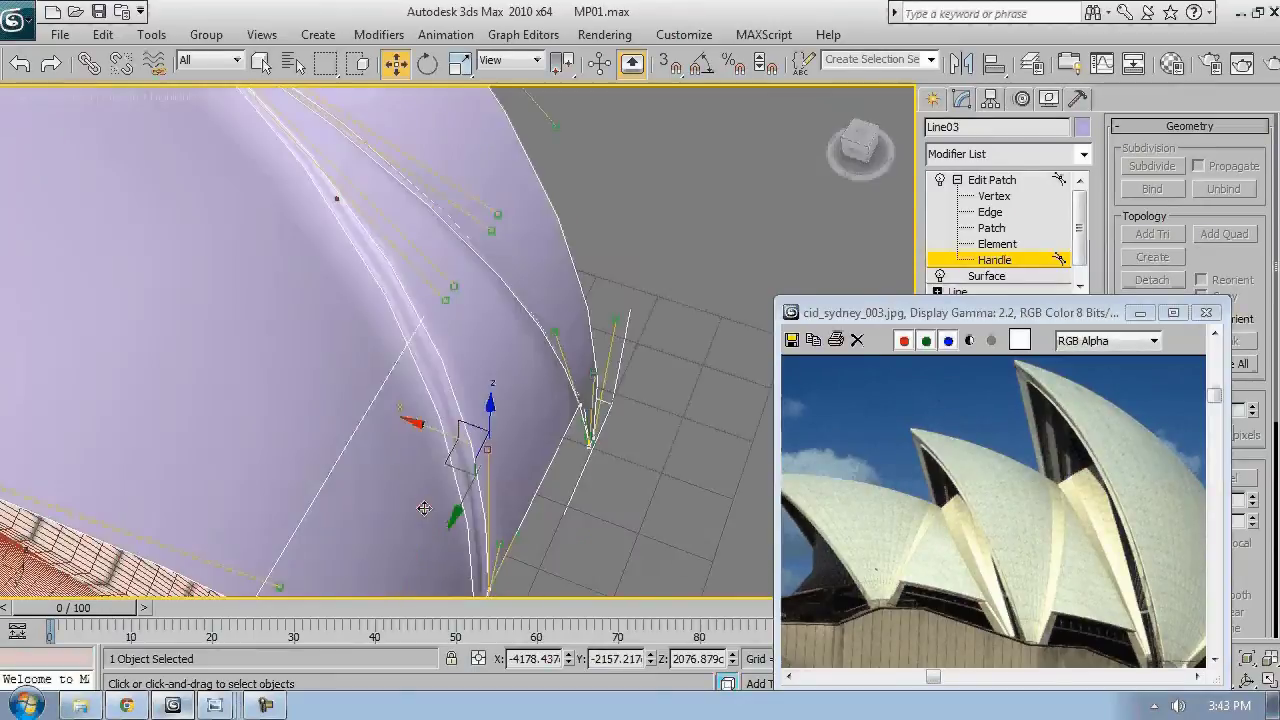
left_click_drag(442, 428, 428, 425)
- Adjust the upper handle on the shell's rear edge to refine the curvature of the rear panel
middle_click_drag(518, 422, 397, 285, "alt")
left_click_drag(397, 285, 450, 290)
middle_click_drag(450, 290, 620, 375, "alt")
- Switch to the photo viewer to examine the opera house reference images, and compare them with the shell in left and perspective views
left_click(215, 705)
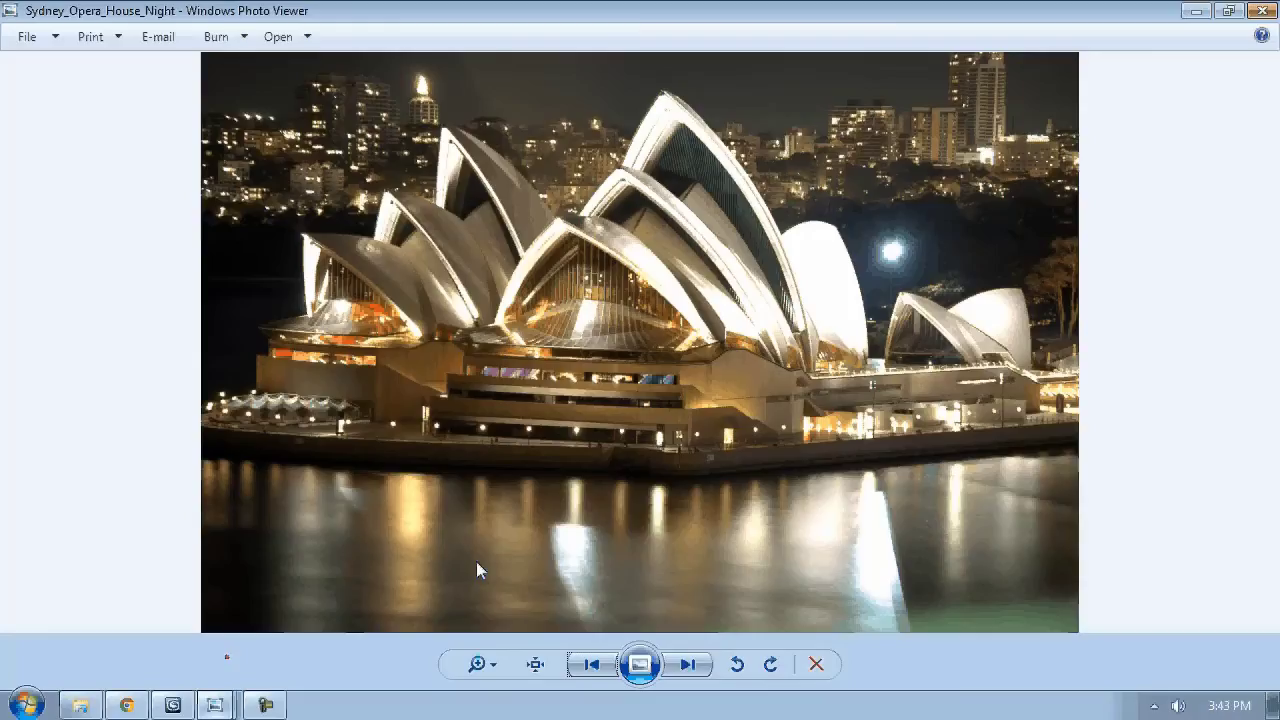
left_click(687, 664)
left_click(688, 664)
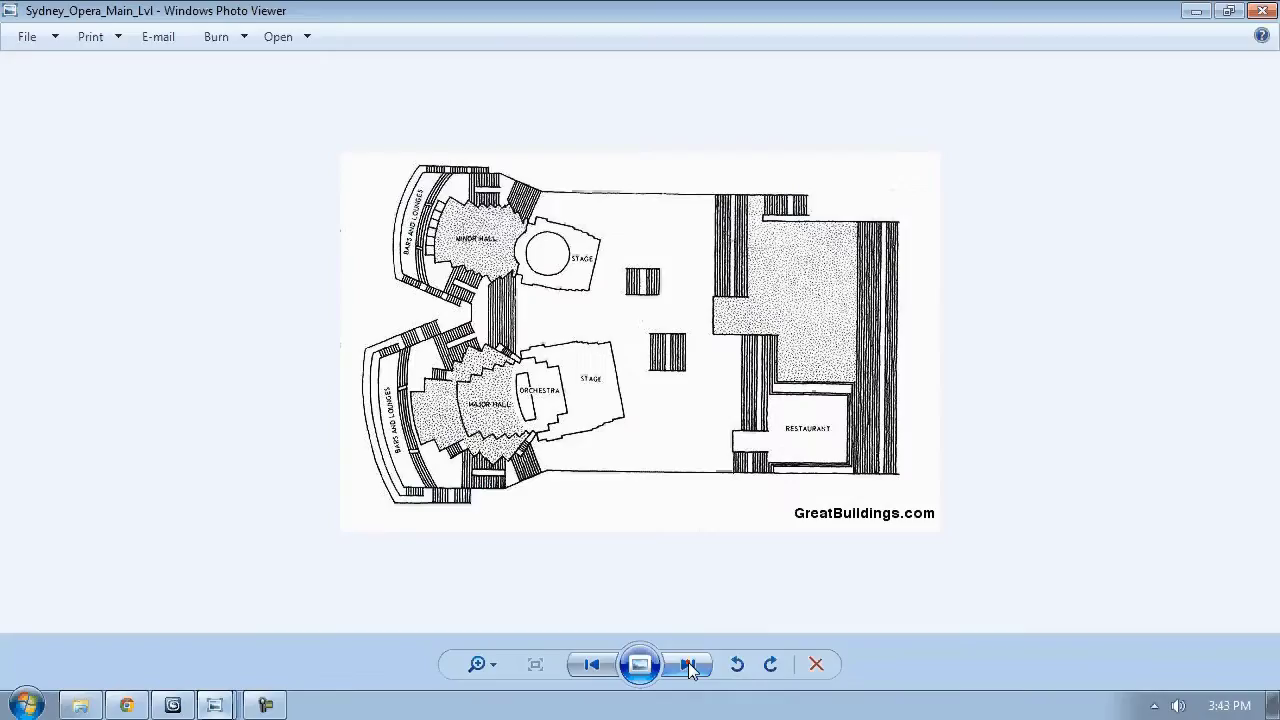
left_click(688, 664)
left_click(688, 664)
left_click(688, 664)
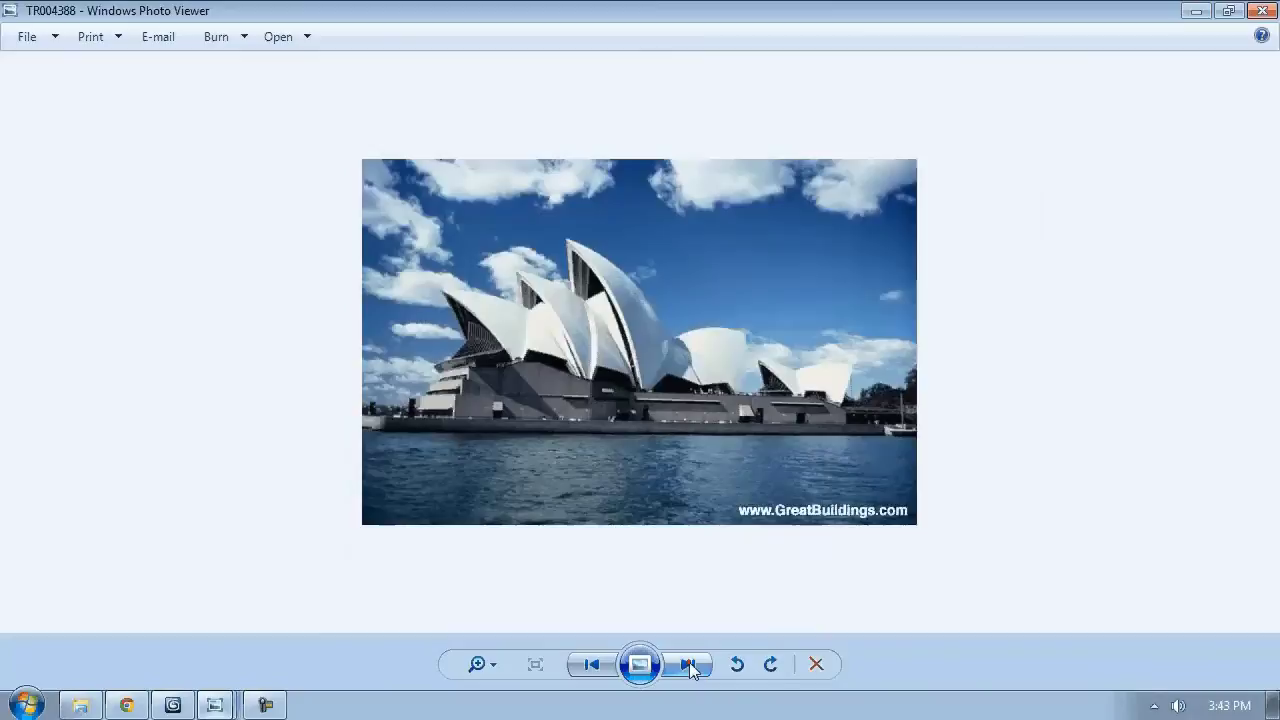
scroll(665, 450, "up", 2)
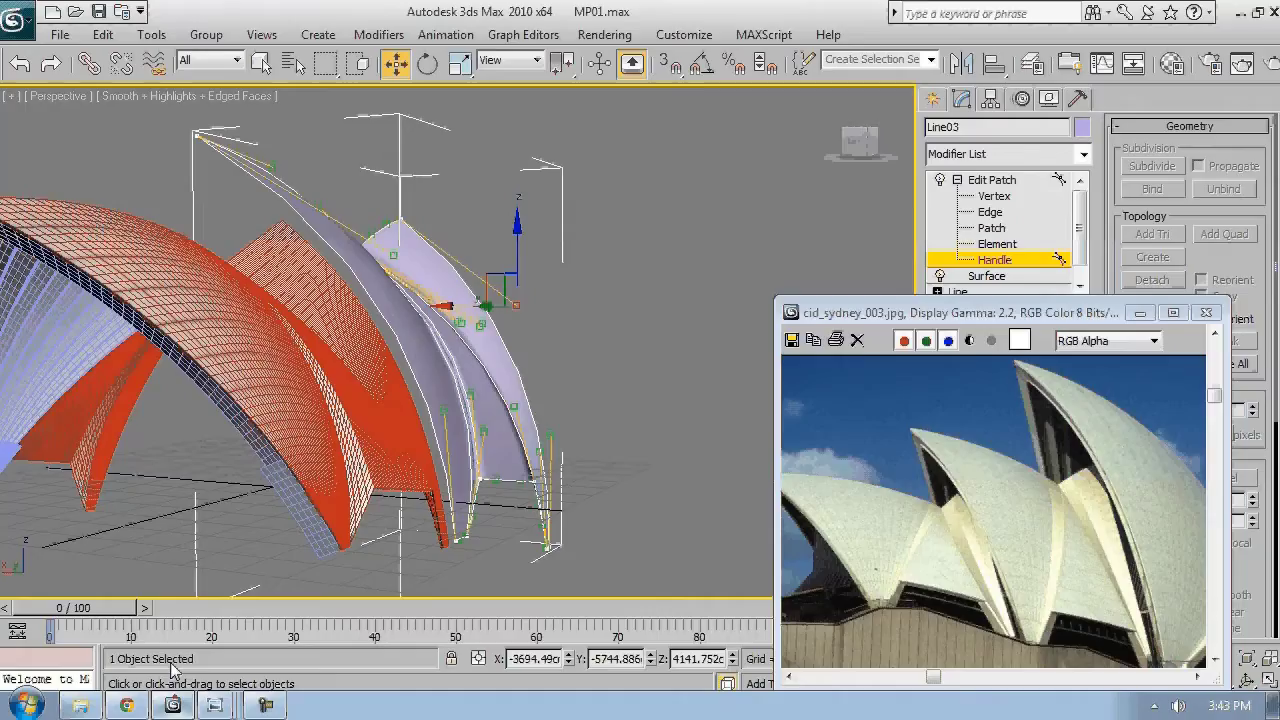
scroll(559, 352, "down", 3)
key("l")
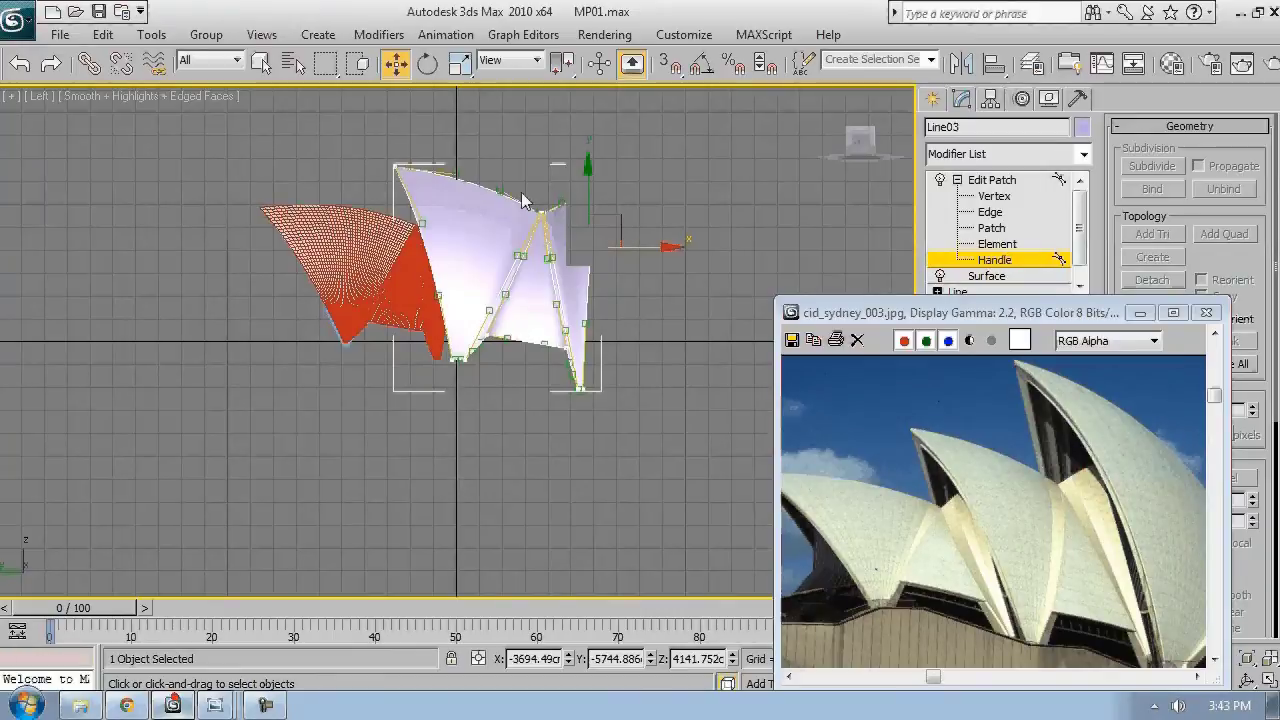
middle_click_drag(686, 314, 540, 329)
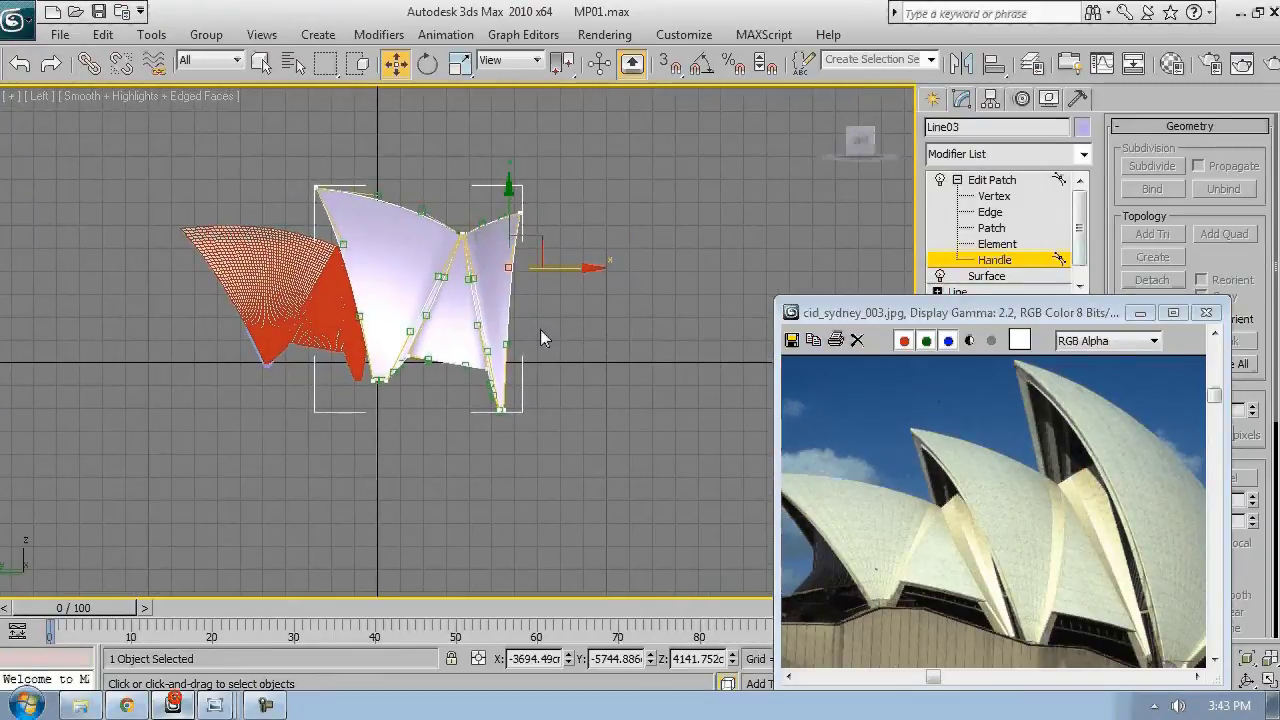
key("p")
left_click(572, 359)
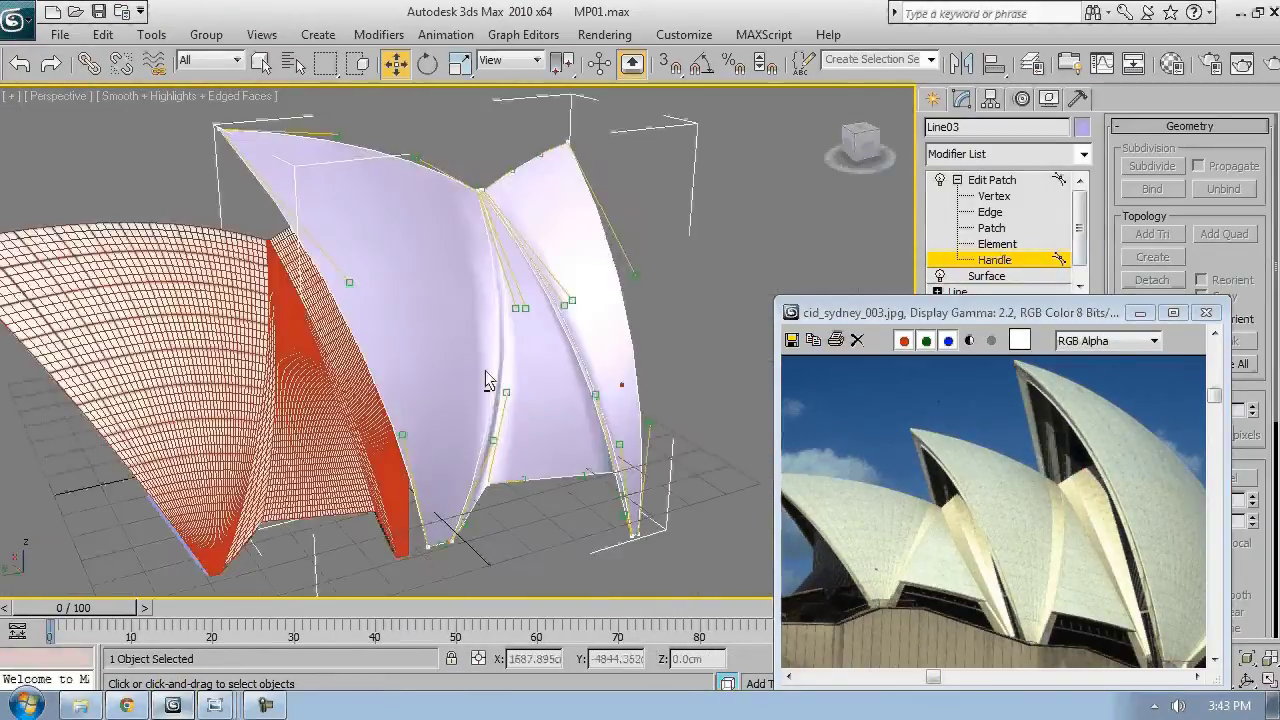
- Close the floating reference image, leave handle editing and set the patch surface's View Steps to 12
left_click(1207, 313)
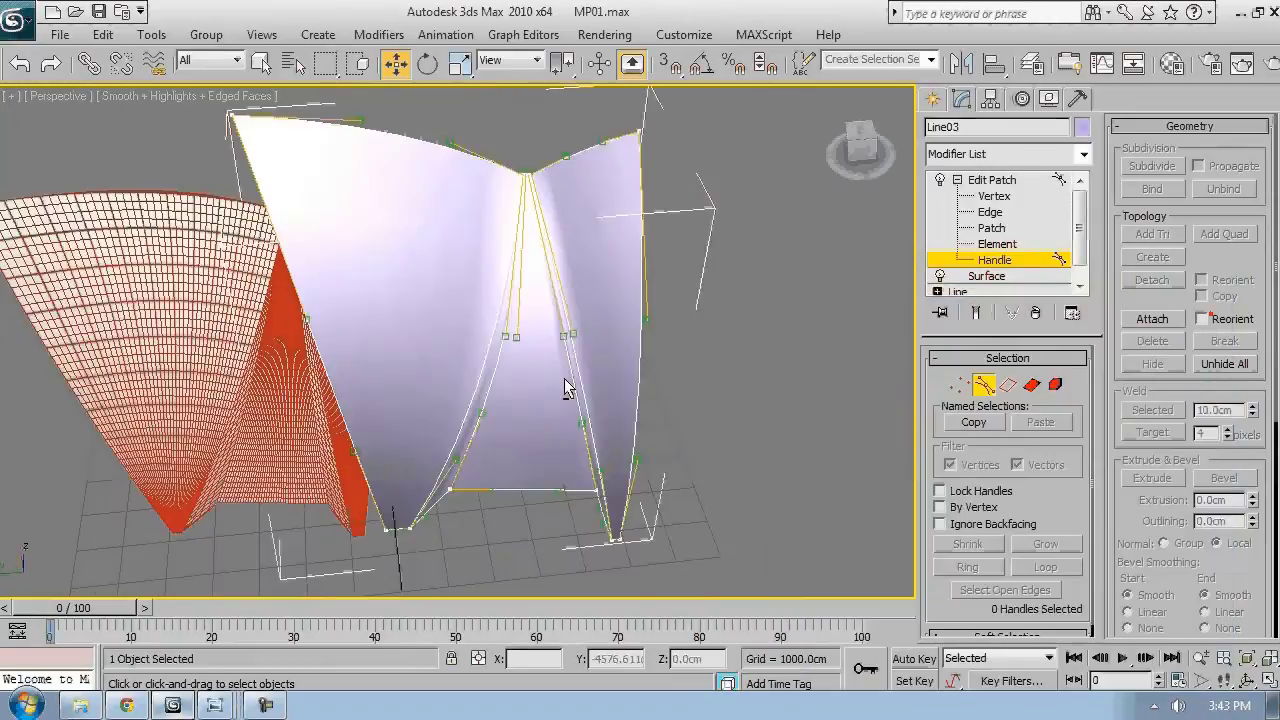
left_click(983, 384)
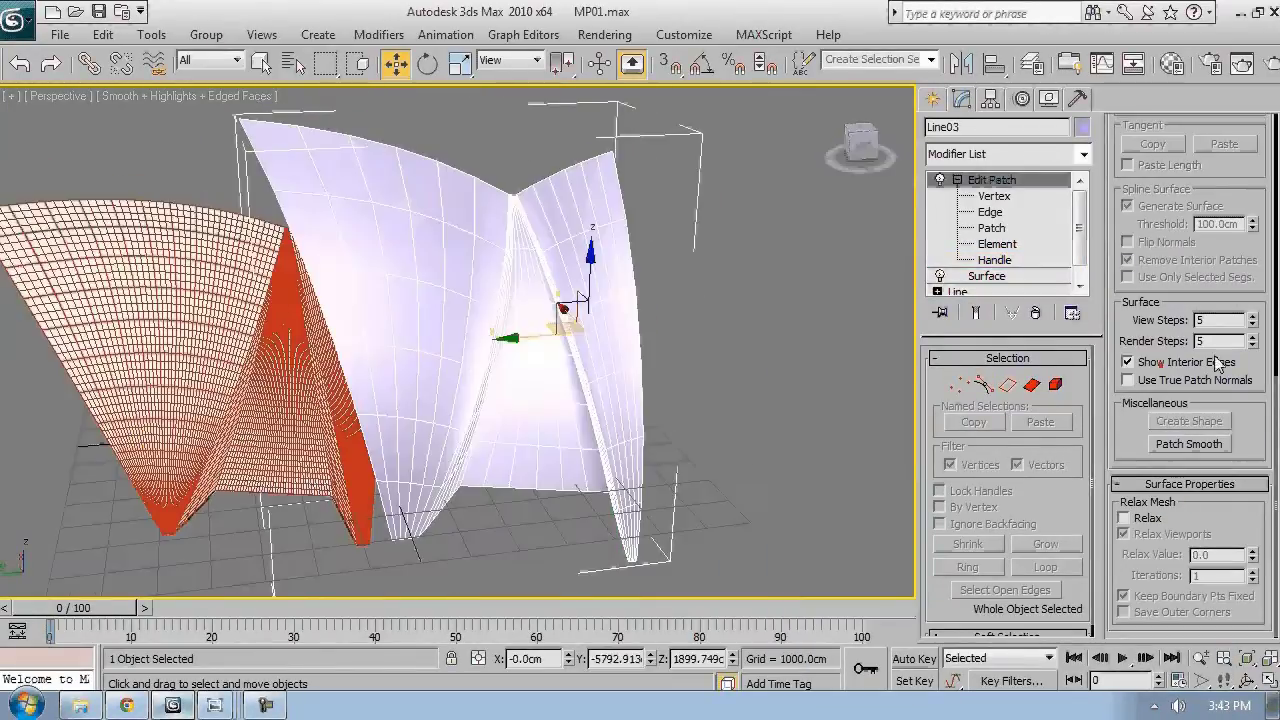
double_click(1219, 320)
type("1")
key("Tab")
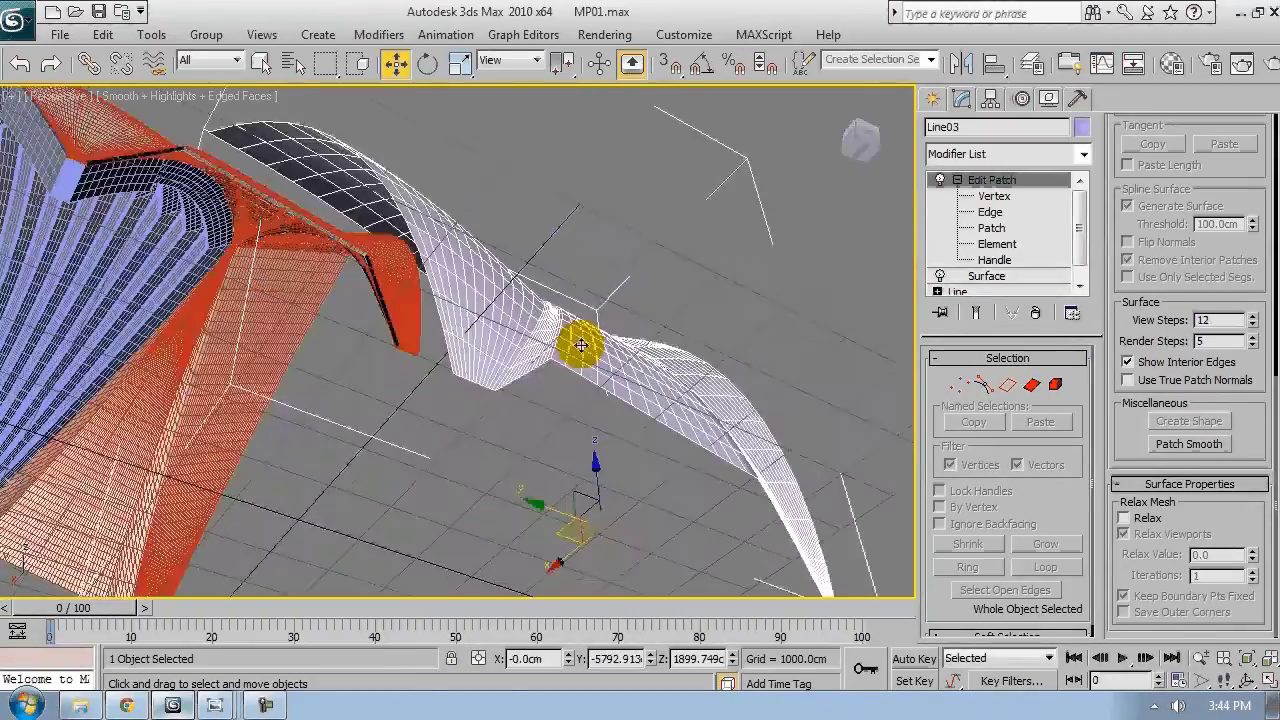
middle_click_drag(581, 345, 470, 336, "alt")
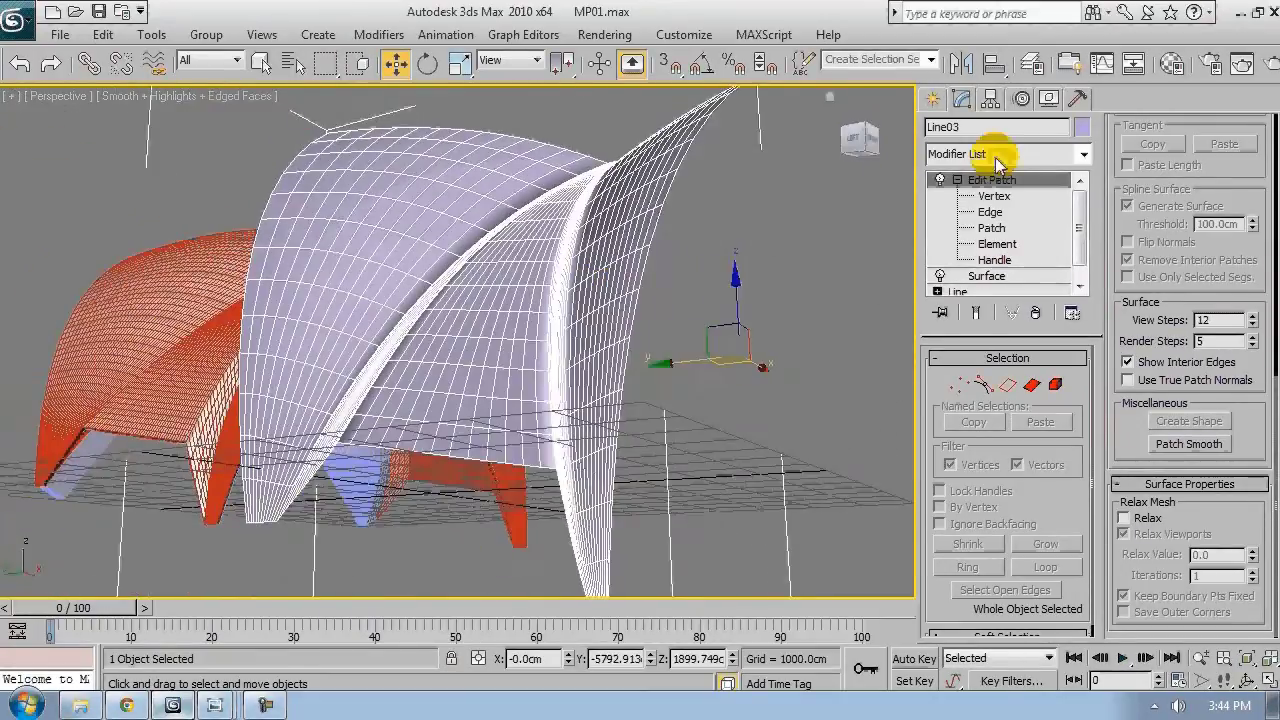
- Add an Edit Poly modifier above Edit Patch and enter edge editing
left_click(957, 180)
left_click(1005, 154)
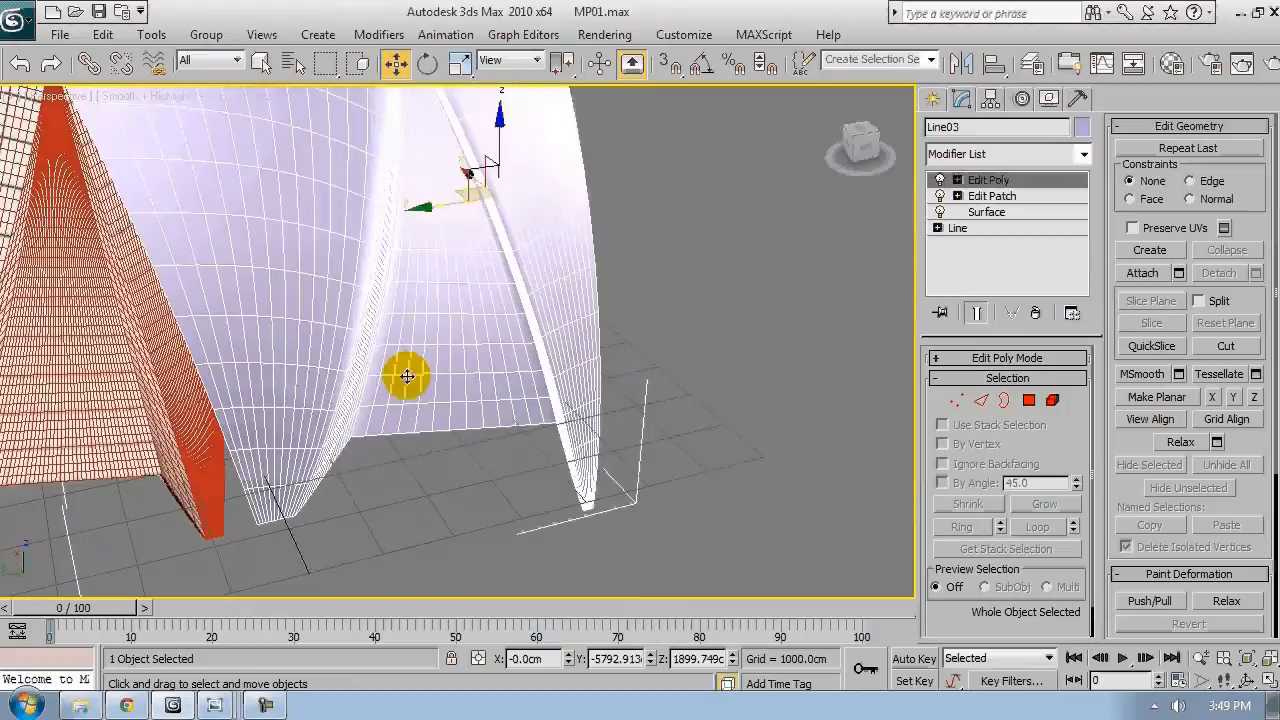
left_click(981, 400)
- Remove the 12 lengthwise edge loops inside the narrow seam strip between the large front panel and the middle panel
scroll(525, 381, "up", 5)
middle_click_drag(536, 530, 341, 338, "alt")
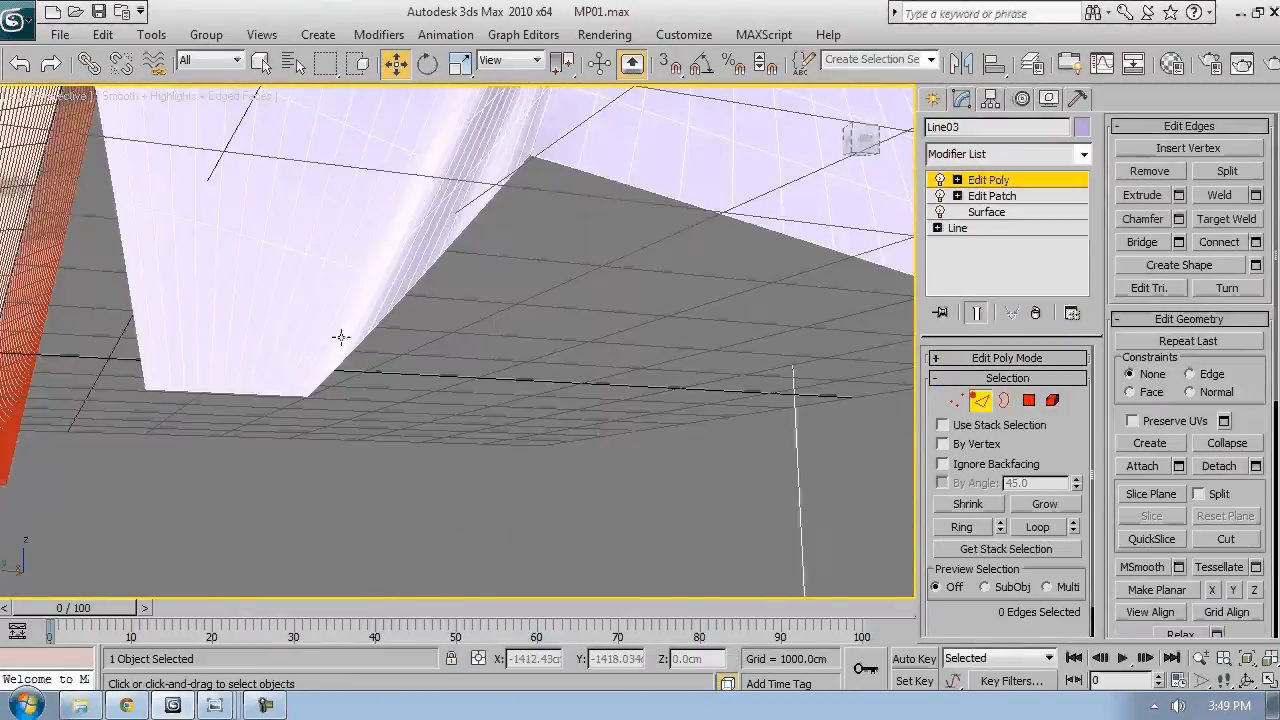
key("F3")
left_click(372, 463)
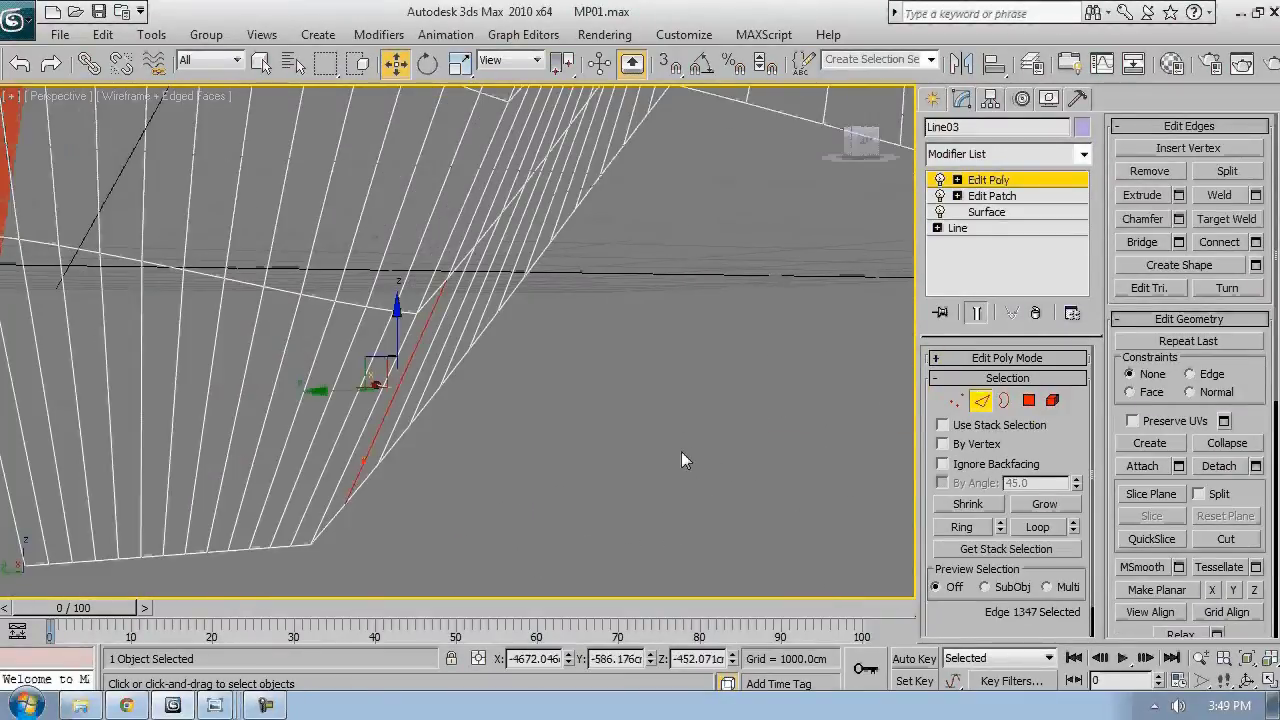
left_click(1001, 530, "ctrl")
left_click(1001, 530, "ctrl")
left_click(1001, 530, "ctrl")
left_click(1001, 530, "ctrl")
left_click(1001, 530, "ctrl")
left_click(1001, 530, "ctrl")
left_click(1001, 530, "ctrl")
middle_click_drag(810, 397, 647, 405, "alt")
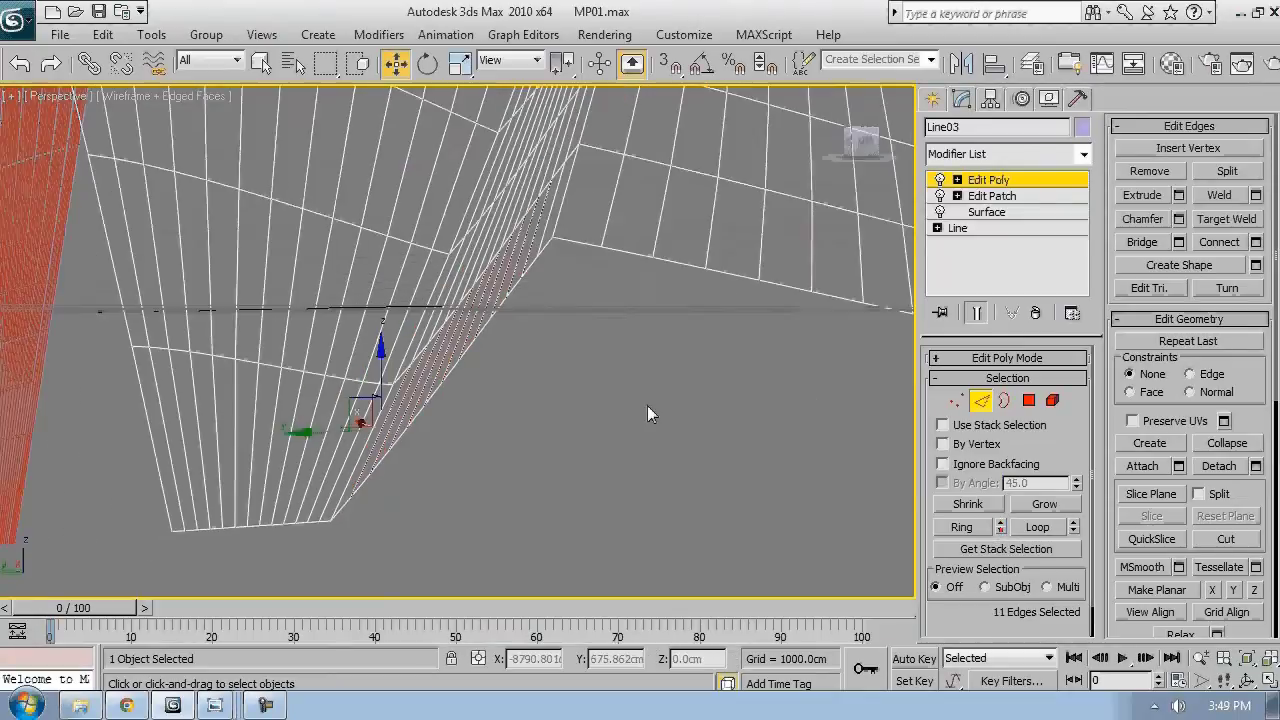
left_click(1000, 535)
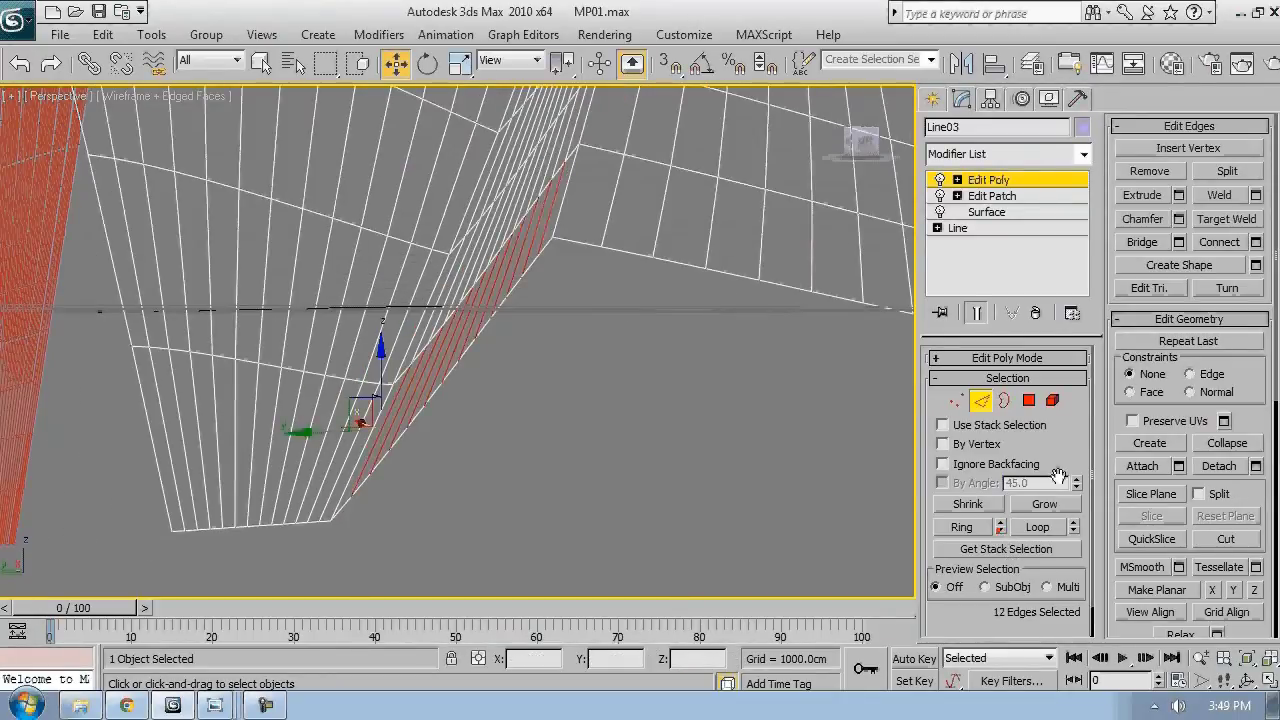
left_click(1040, 524)
middle_click_drag(759, 428, 800, 490, "alt")
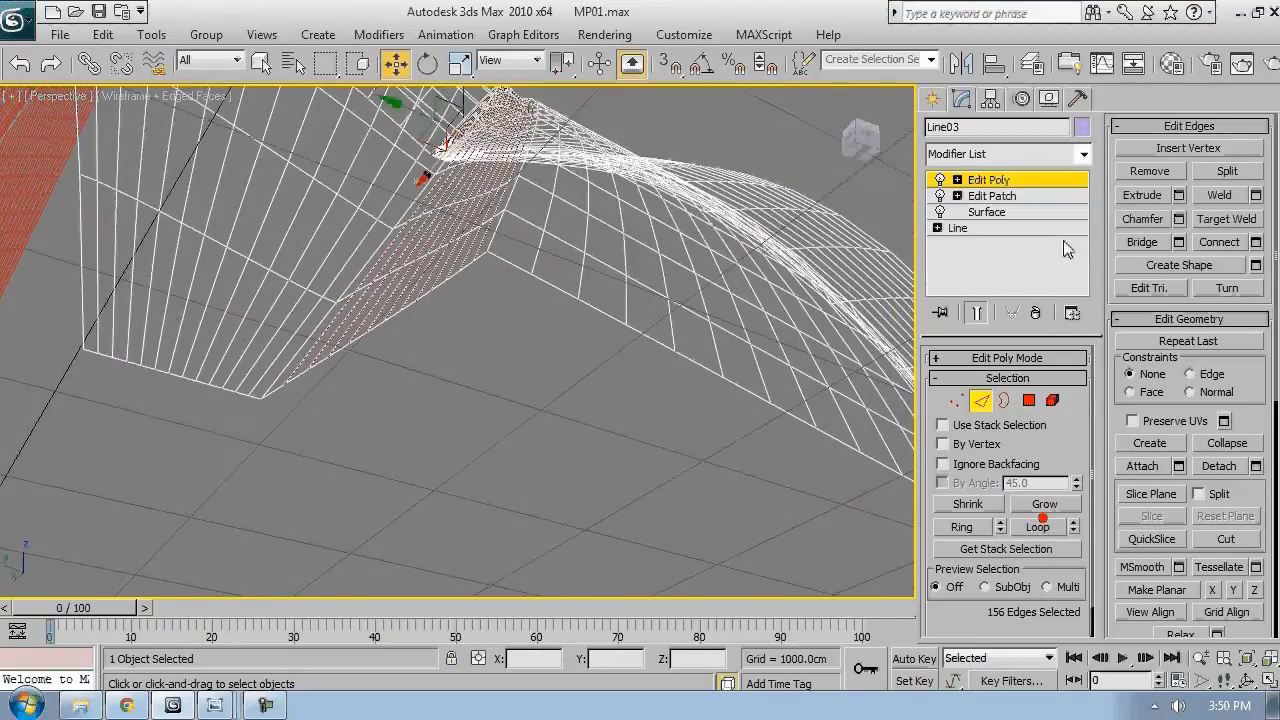
left_click(1139, 172)
- Remove the lengthwise edge loops inside the second narrow seam strip, on the other side of the middle panel
scroll(420, 310, "down", 3)
key("F3")
mouse_move(400, 300)
middle_mouse_down("alt")
mouse_move(552, 398)
mouse_move(576, 368)
mouse_move(528, 284)
middle_mouse_up("alt")
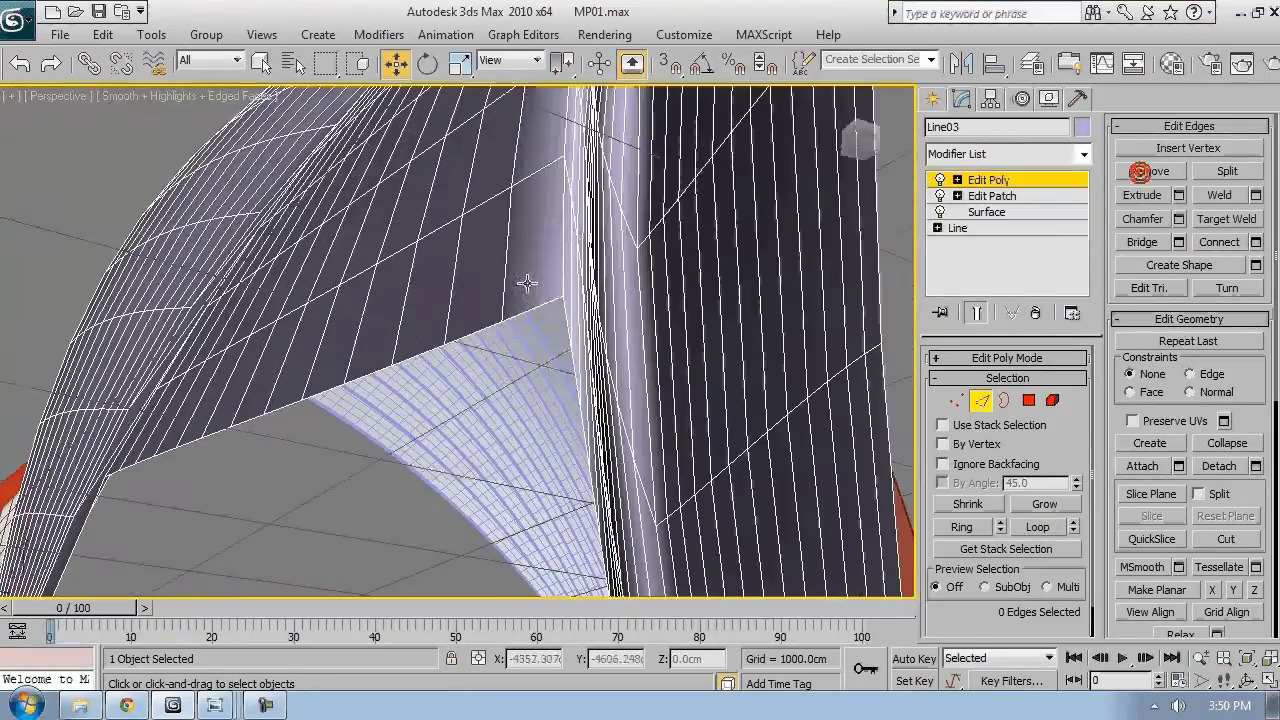
left_click(572, 245)
left_click(1001, 532)
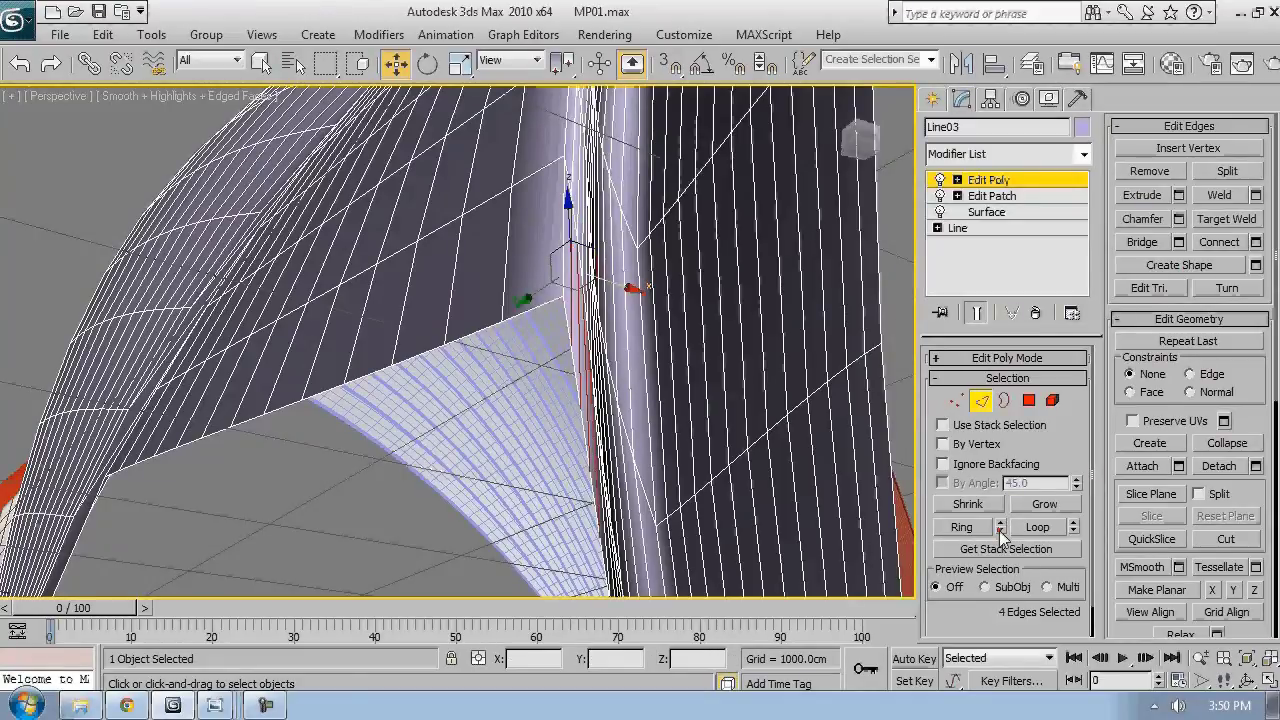
left_click(1001, 532)
left_click(1046, 527)
scroll(588, 300, "down", 5)
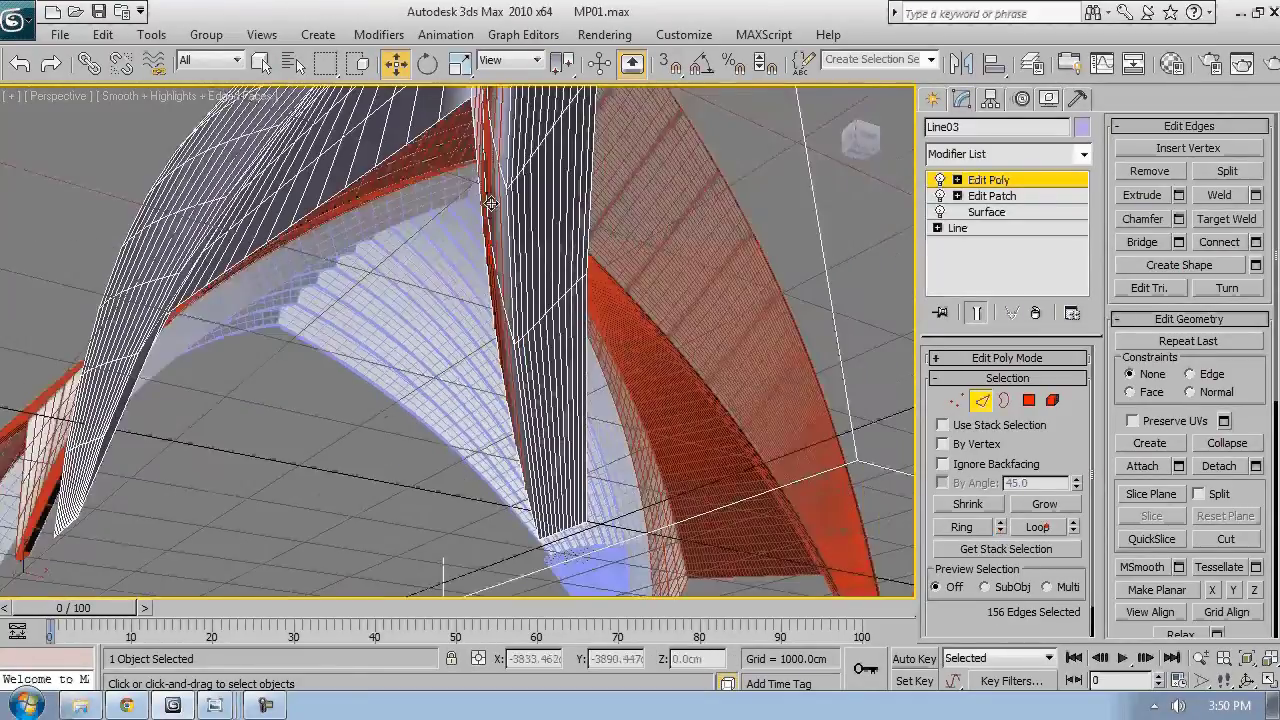
middle_click_drag(588, 300, 554, 283, "alt")
key("BackSpace")
- Select the ring of cross edges along both seam strips and connect them with 1 segment
middle_click_drag(420, 200, 564, 339, "alt")
left_click(680, 349)
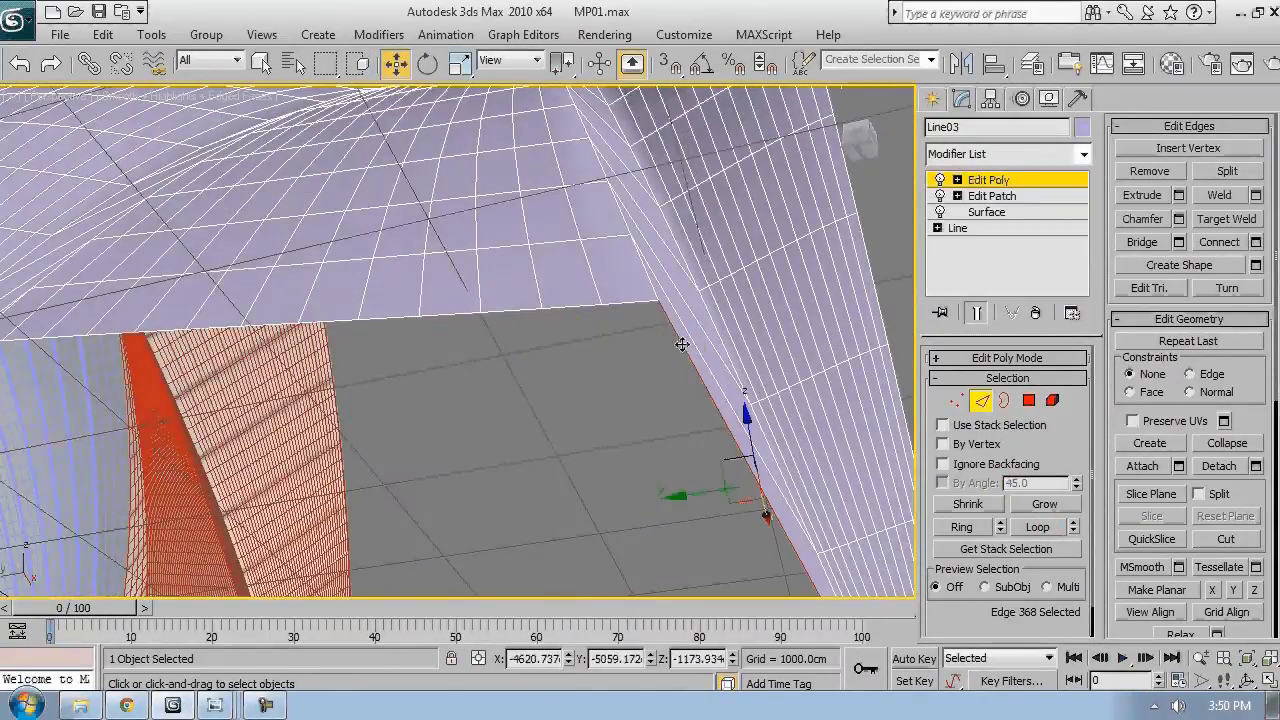
middle_click_drag(680, 349, 630, 403, "alt")
left_click(583, 381, "ctrl")
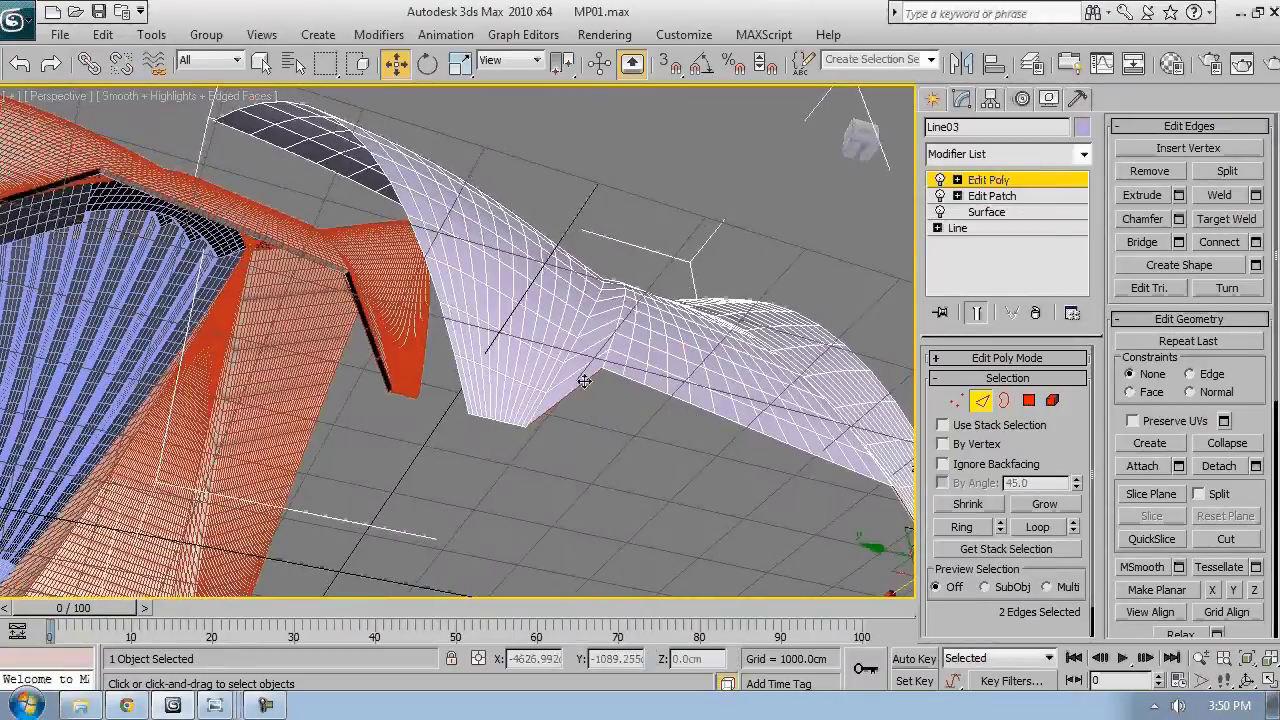
left_click(965, 527)
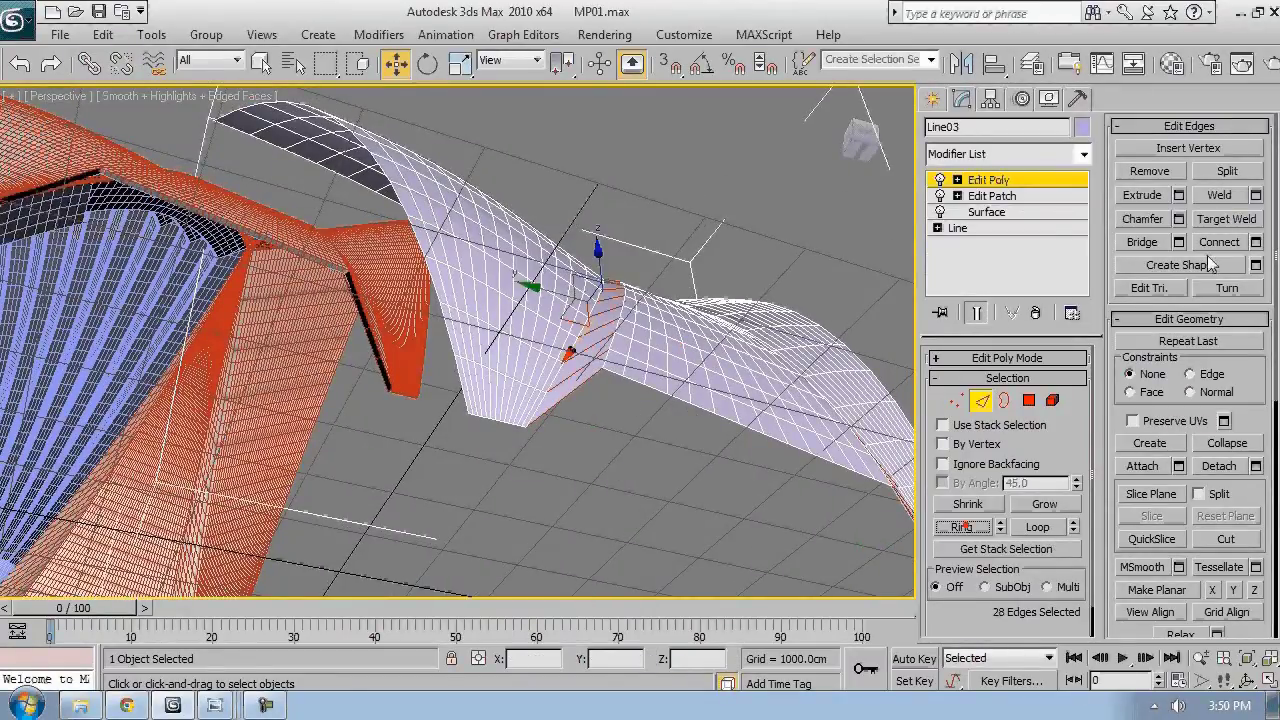
left_click(1256, 243)
middle_click_drag(340, 230, 171, 234)
middle_click_drag(380, 250, 270, 335, "alt")
left_click(648, 340)
left_click(648, 340)
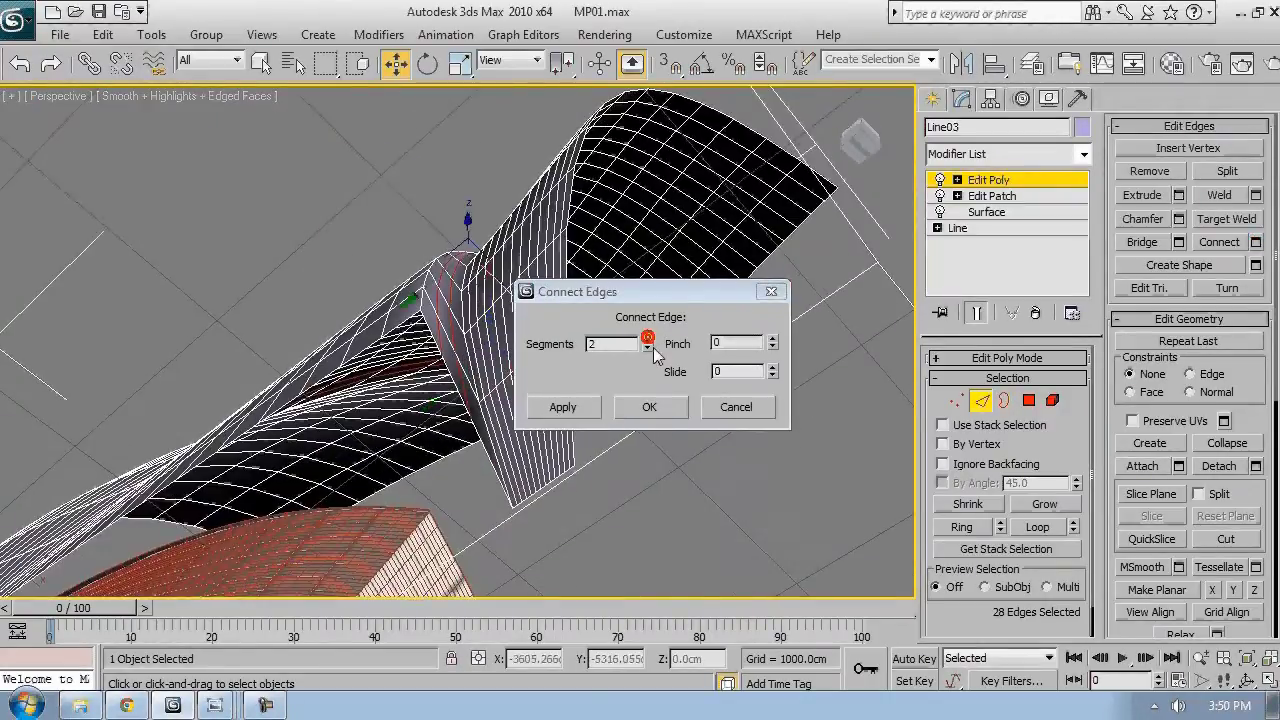
left_click(648, 348)
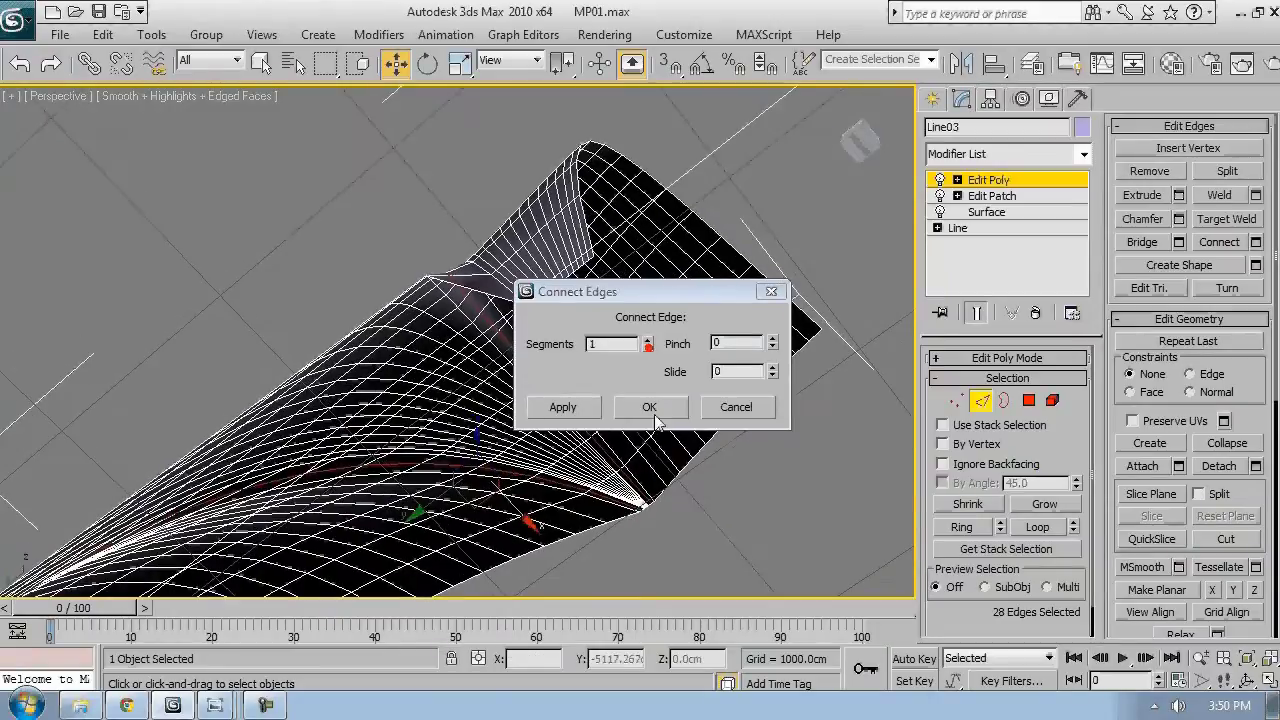
left_click(655, 415)
- Convert the seam edge selection to polygons, and replace their smoothing group 1 with group 9
middle_click_drag(657, 405, 690, 345, "alt")
left_click(1031, 401, "ctrl")
middle_click_drag(556, 365, 590, 330, "alt")
scroll(1180, 626, "down", 5)
left_click(1127, 592)
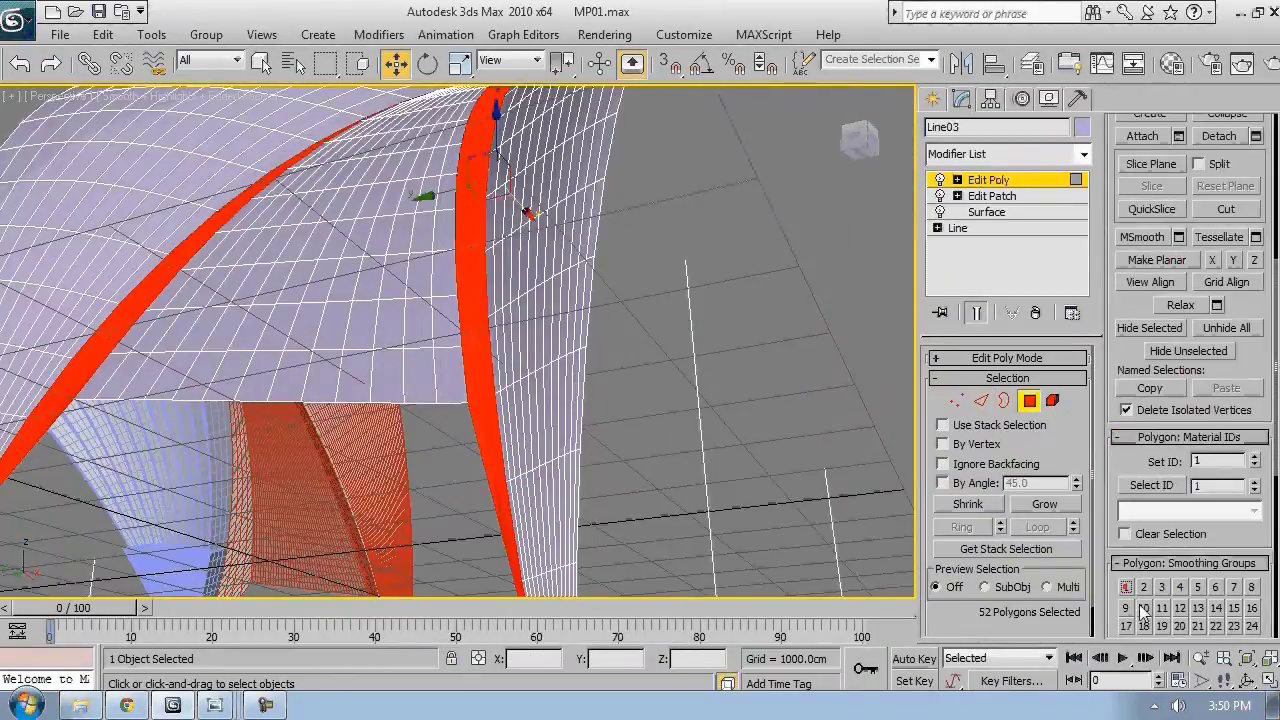
left_click(1126, 606)
left_click(1030, 401)
- Check the smoothed surface without edged faces, and add a Shell modifier above Edit Poly
mouse_move(513, 402)
middle_mouse_down()
mouse_move(629, 431)
mouse_move(734, 521)
mouse_move(337, 429)
mouse_move(431, 457)
mouse_move(415, 408)
mouse_move(354, 383)
mouse_move(363, 414)
mouse_move(494, 391)
middle_mouse_up()
key("F4")
scroll(629, 431, "down", 3)
left_click(1000, 163)
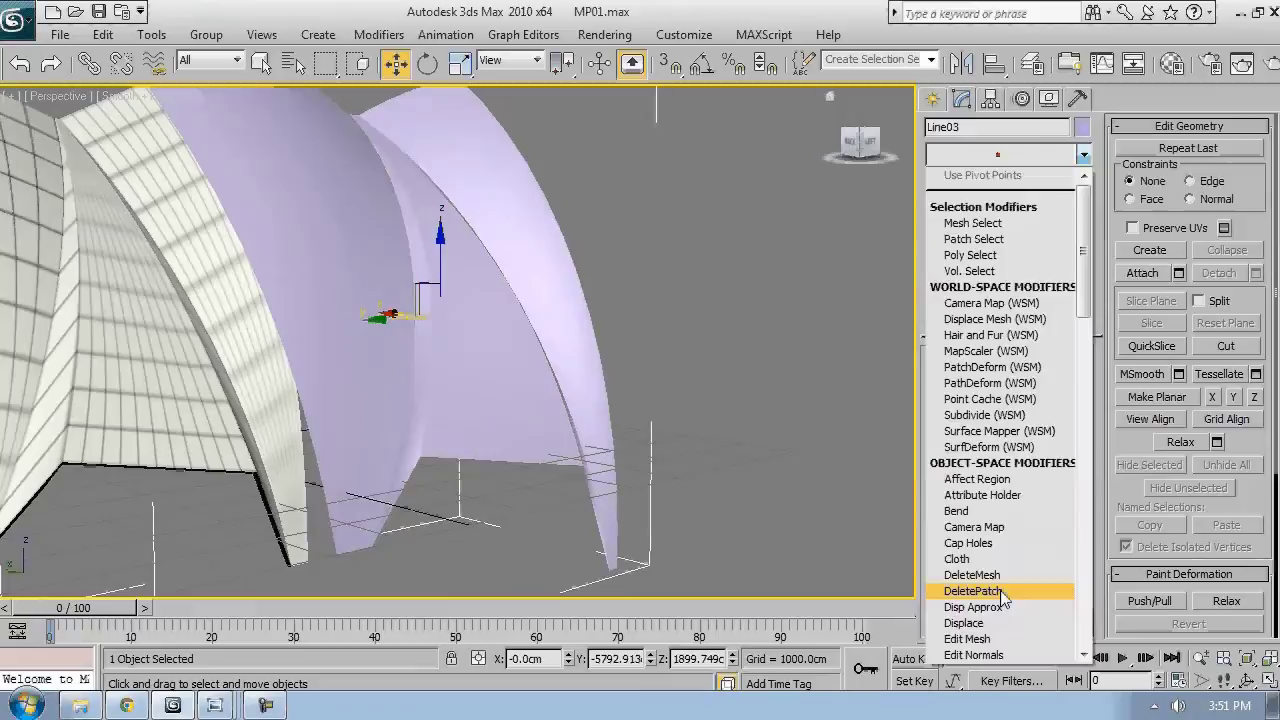
scroll(985, 500, "down", 10)
left_click(975, 206)
middle_click_drag(183, 381, 245, 385, "alt")
key("F4")
- Switch to the photo viewer to examine the opera house photos, and return to 3ds Max to examine the thickened shell from several angles
left_click(214, 706)
left_click(226, 659)
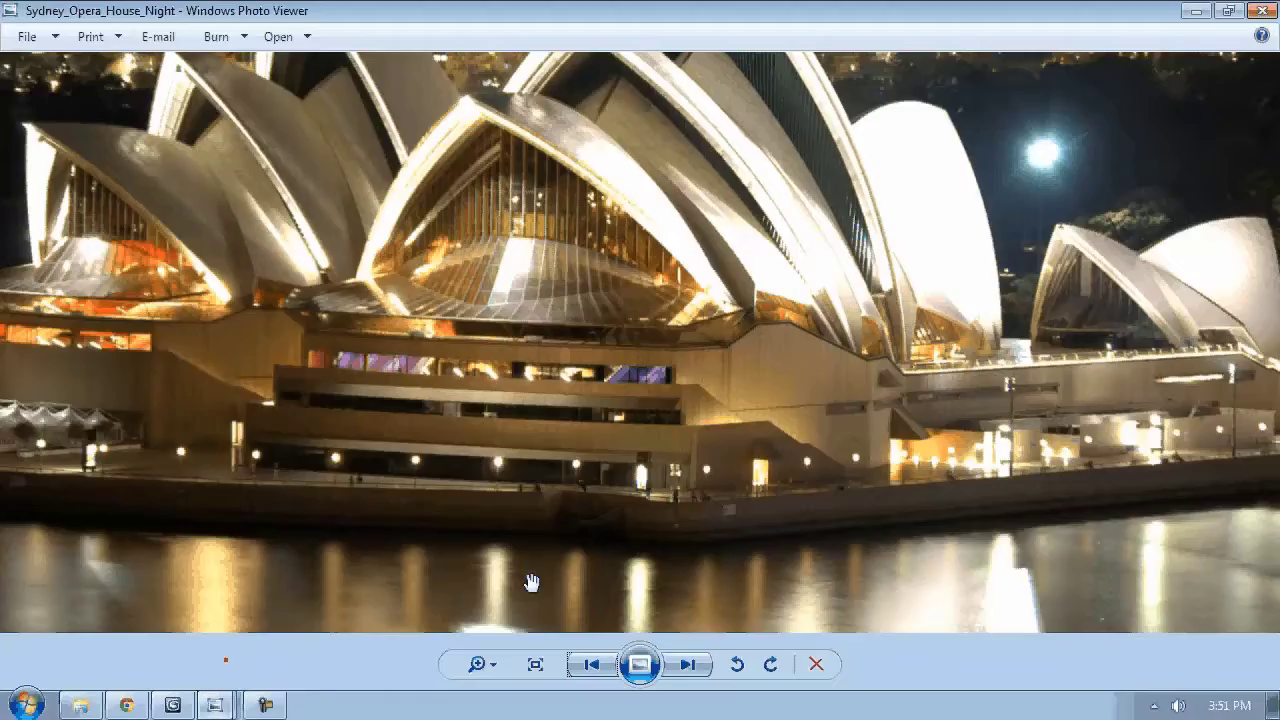
left_click(680, 664)
scroll(466, 502, "up", 3)
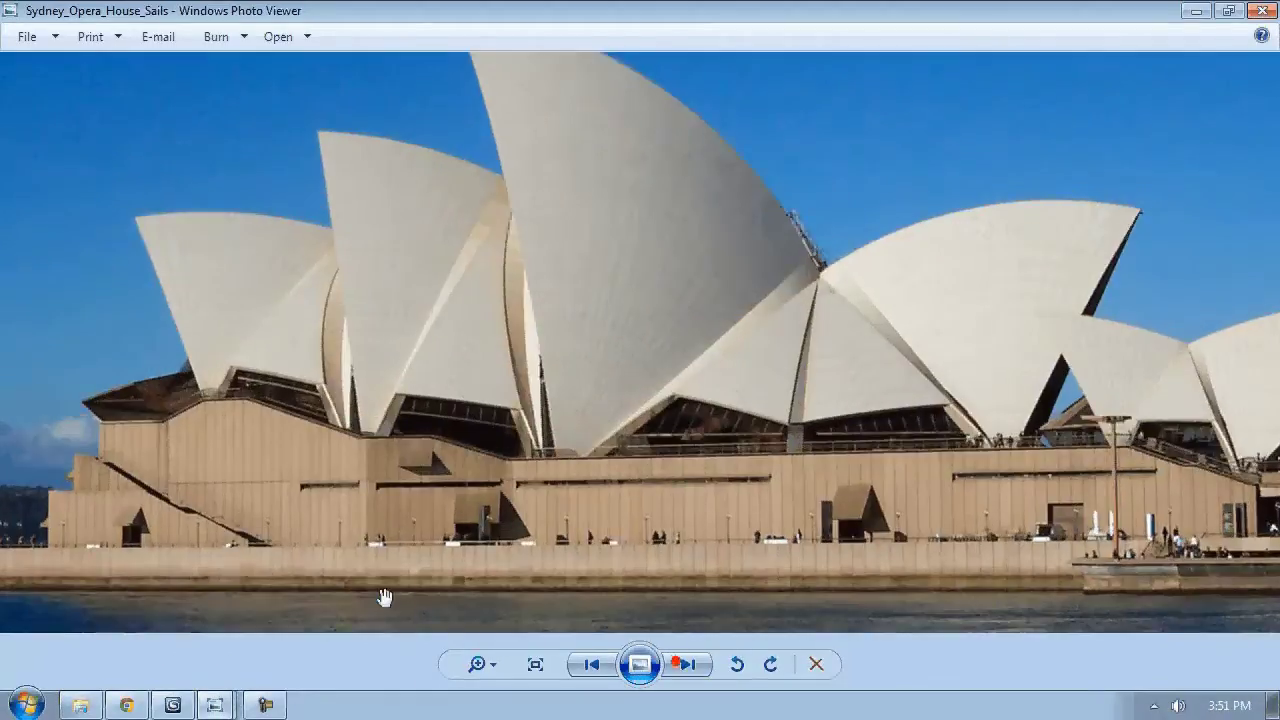
left_click(214, 706)
left_click(172, 706)
middle_click_drag(423, 449, 533, 488, "alt")
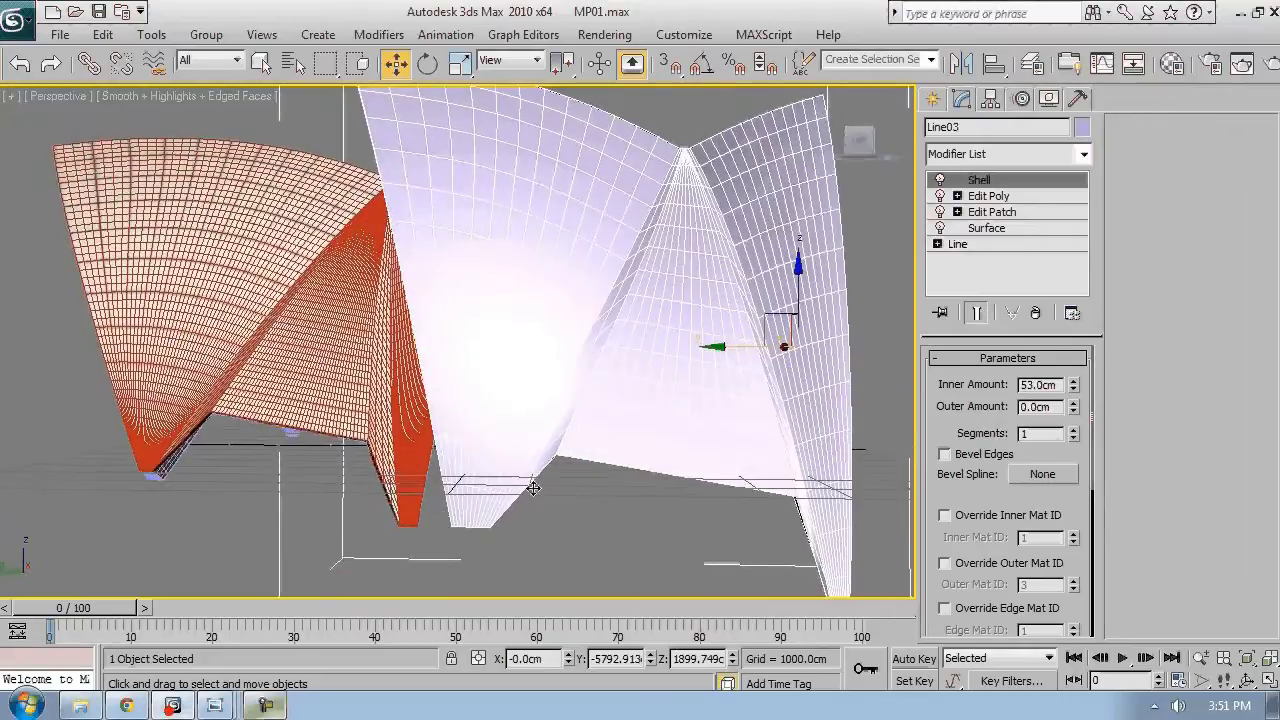
mouse_move(741, 350)
middle_mouse_down("alt")
mouse_move(563, 483)
mouse_move(489, 486)
mouse_move(481, 514)
mouse_move(403, 432)
mouse_move(415, 428)
middle_mouse_up("alt")
scroll(563, 483, "down", 4)
scroll(449, 467, "up", 5)
scroll(450, 467, "down", 5)
key("F4")
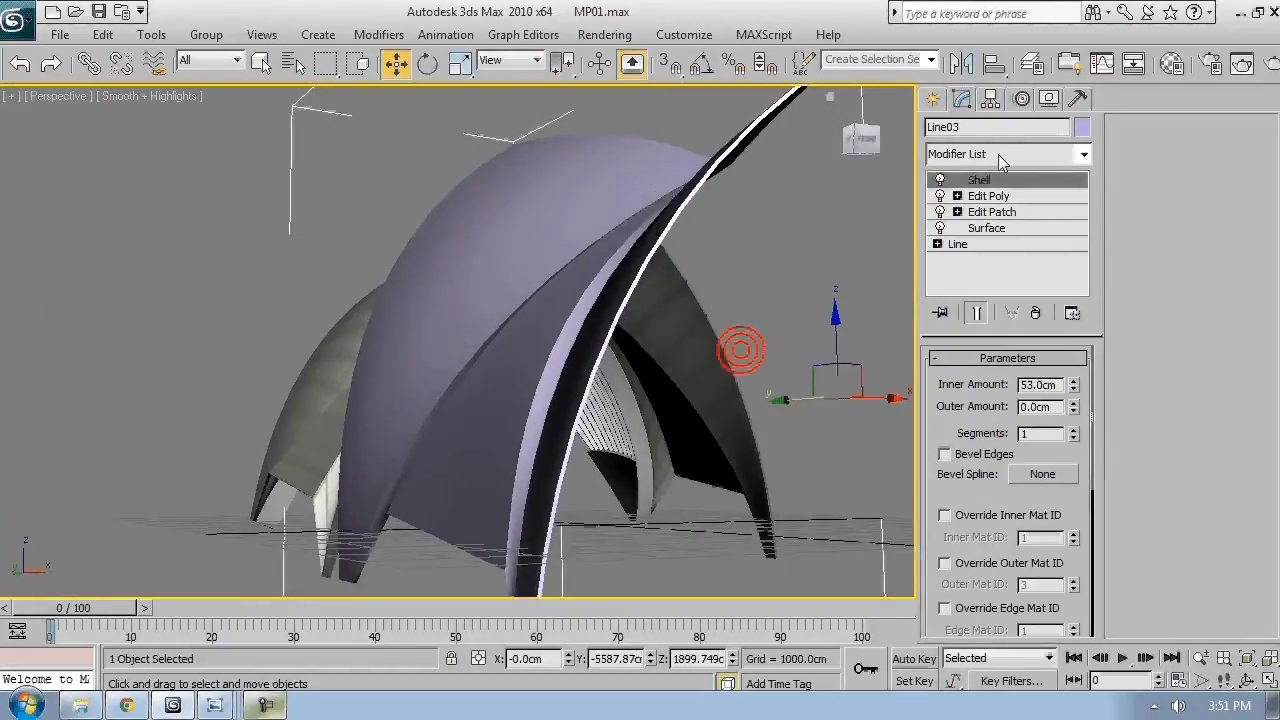
left_click(1083, 154)
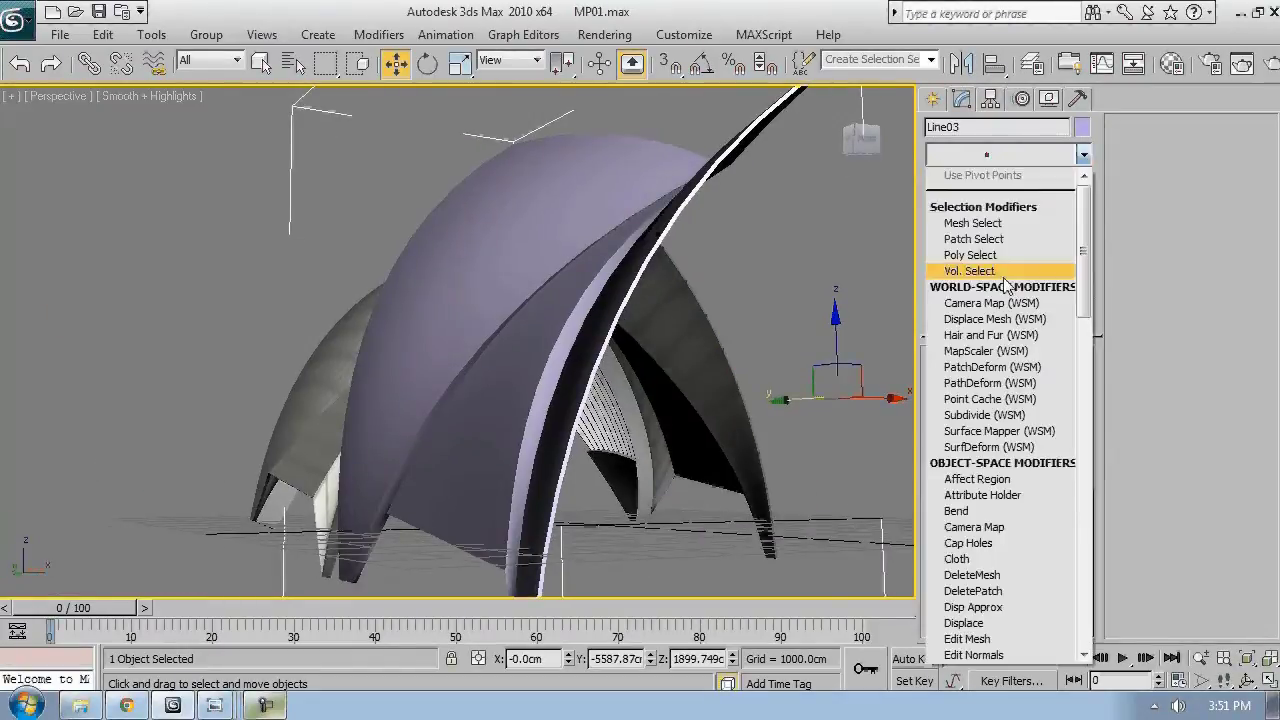
key("e")
left_click(983, 225)
middle_click_drag(745, 294, 737, 308, "alt")
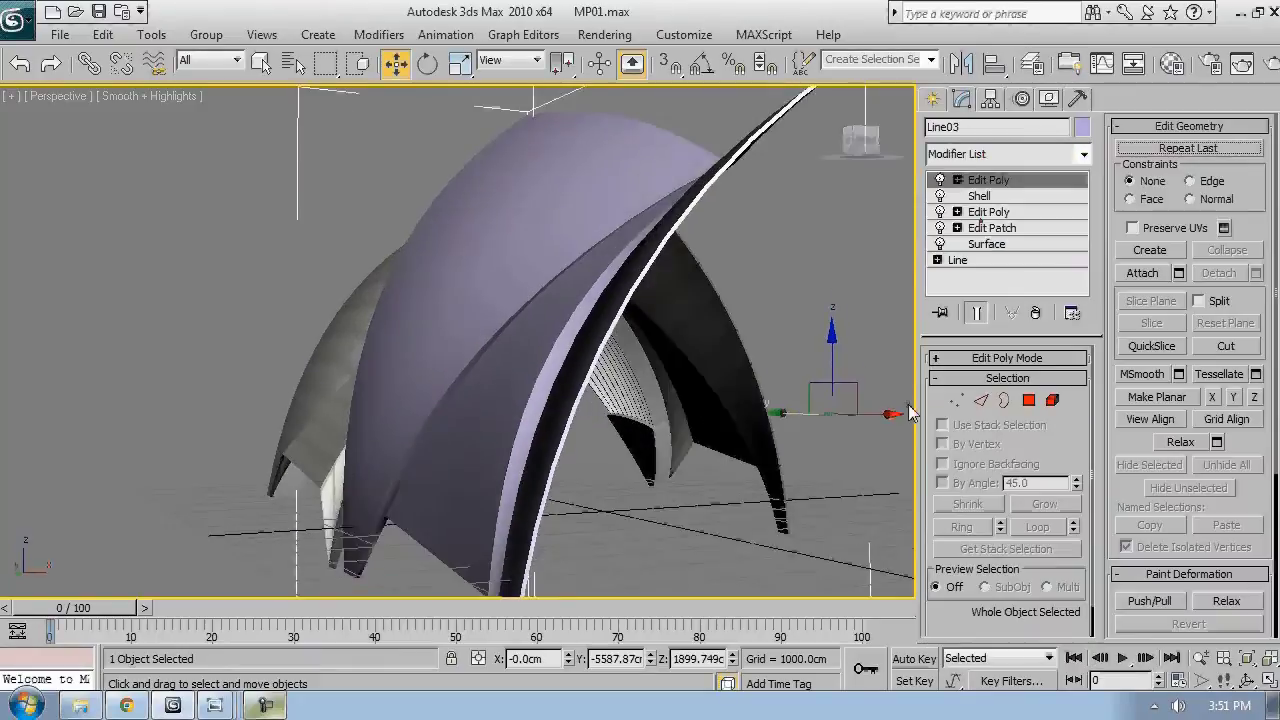
key("ctrl+z")
- Turn on Select Inner Faces in the Shell modifier's parameters
left_click_drag(957, 538, 962, 267)
scroll(969, 462, "up", 5)
scroll(971, 464, "down", 5)
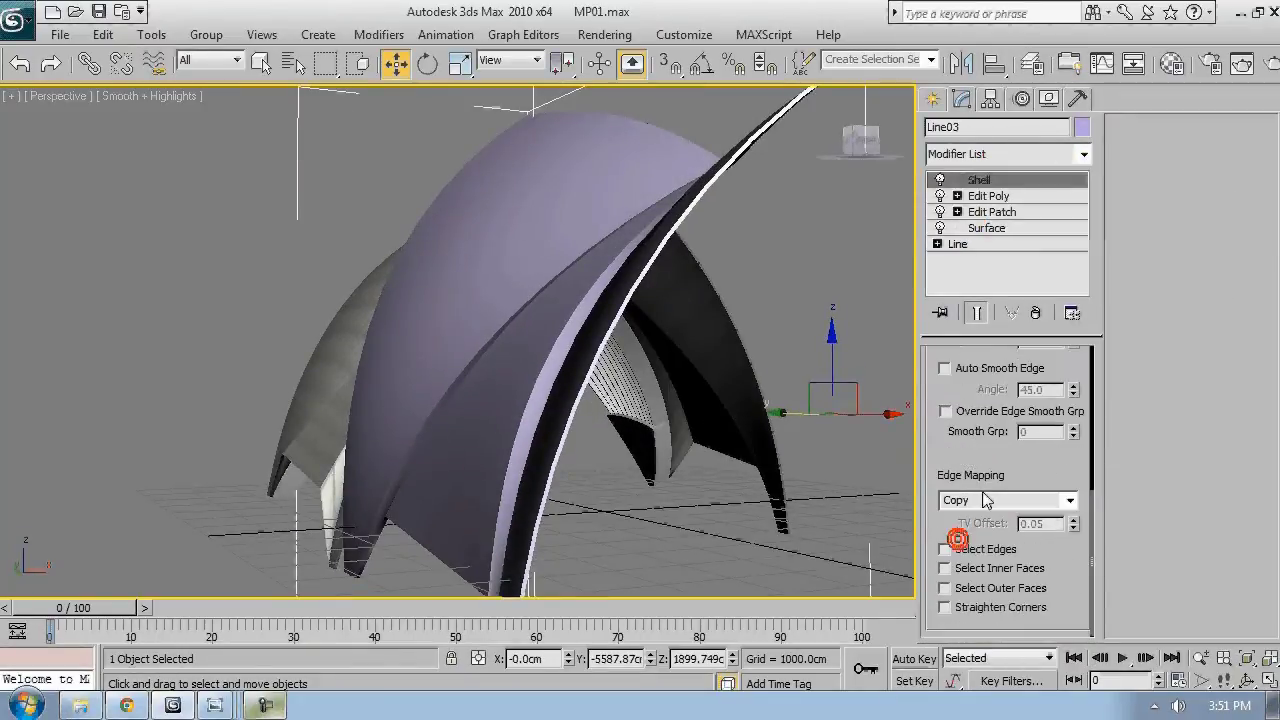
left_click(983, 569)
middle_click_drag(728, 445, 690, 400, "alt")
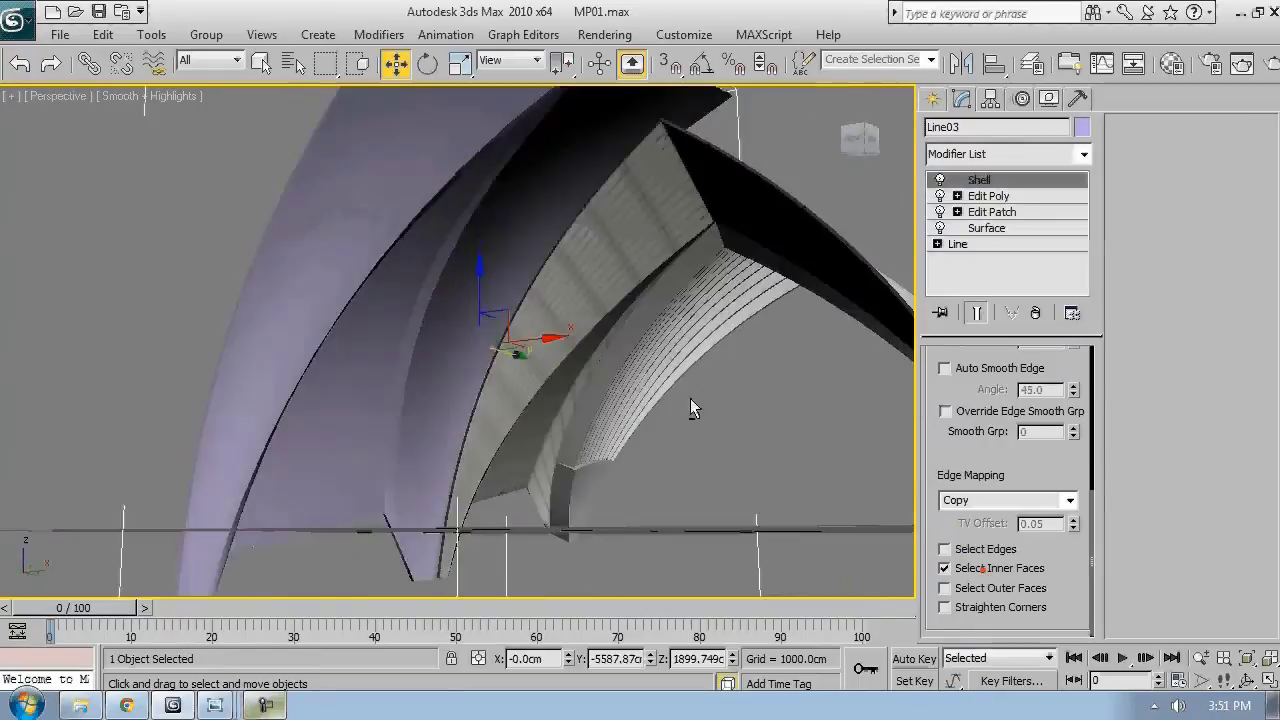
- Add an Edit Poly modifier above Shell, and detach the preselected inner faces as a separate object
left_click(982, 160)
key("e")
left_click(998, 226)
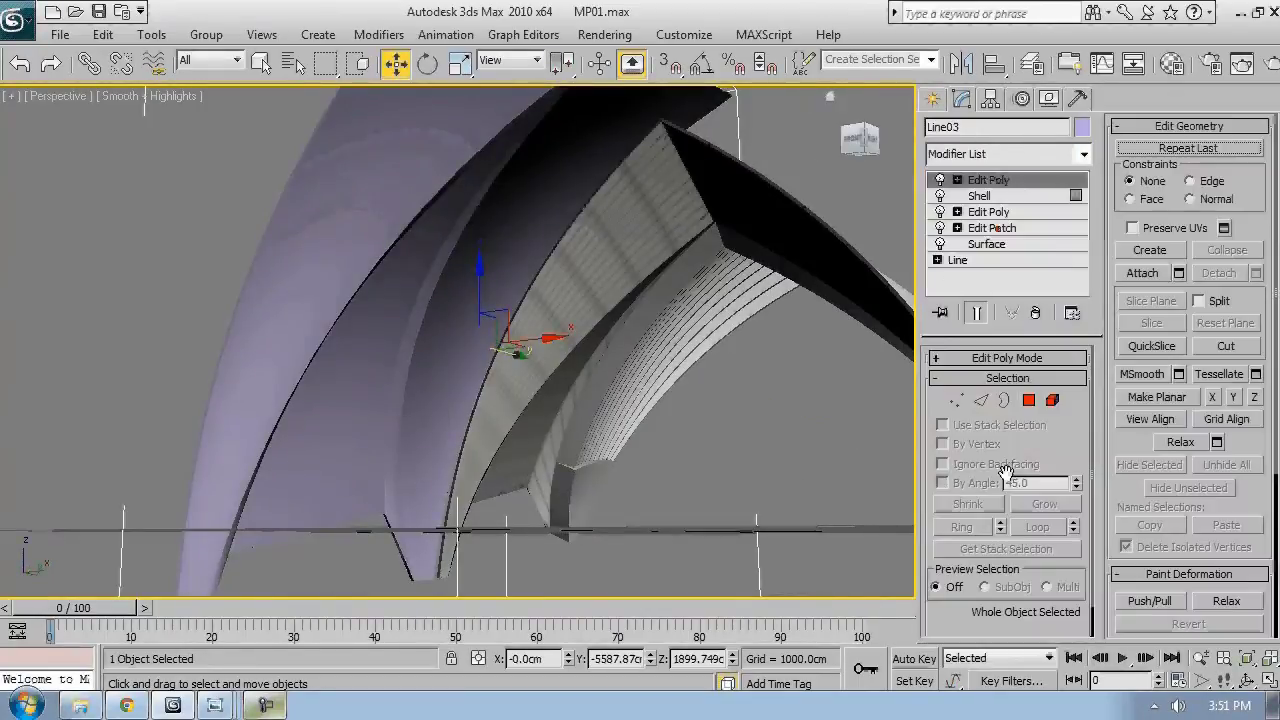
left_click(1030, 402)
middle_click_drag(334, 325, 350, 470)
key("F3")
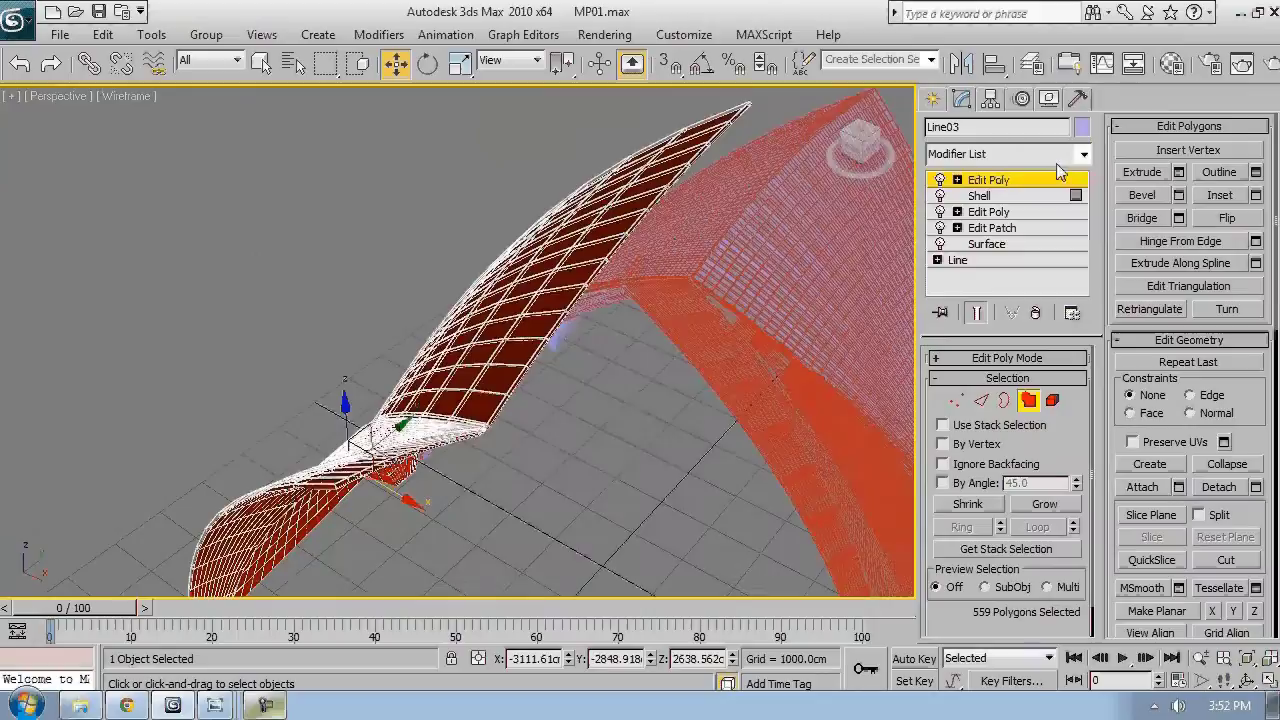
left_click(1027, 398)
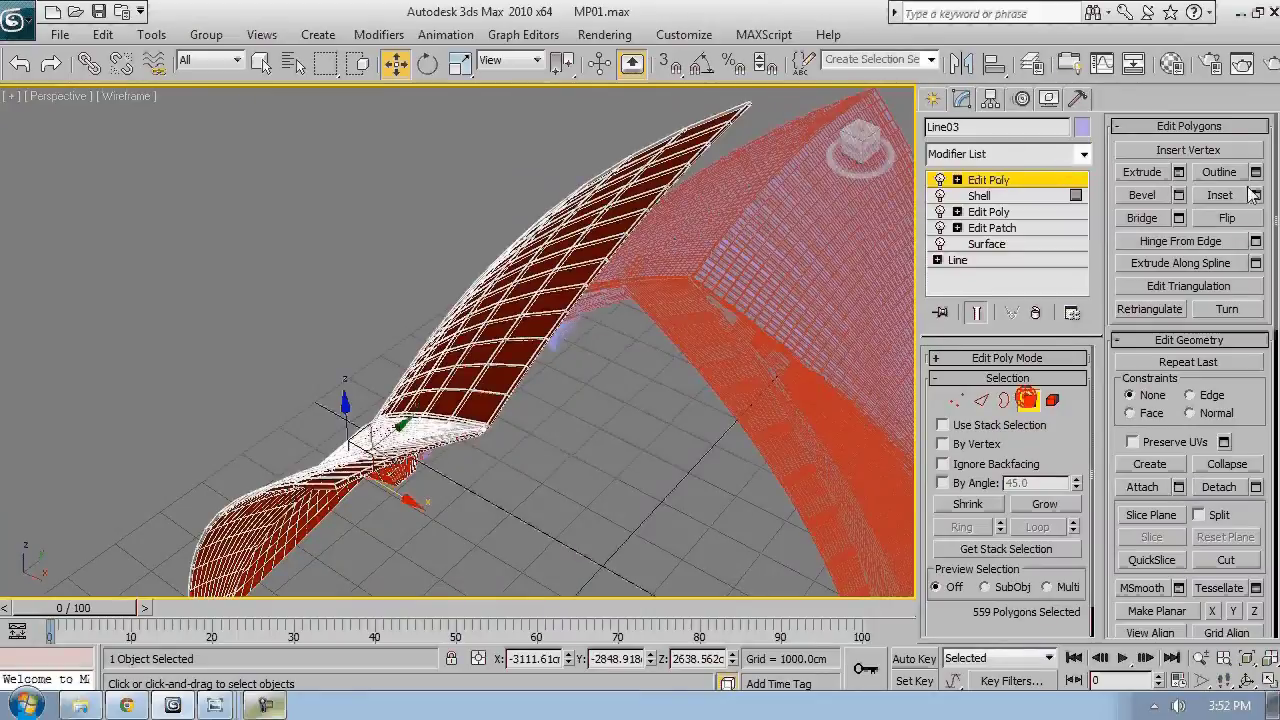
left_click(1256, 489)
left_click(710, 370)
key("4")
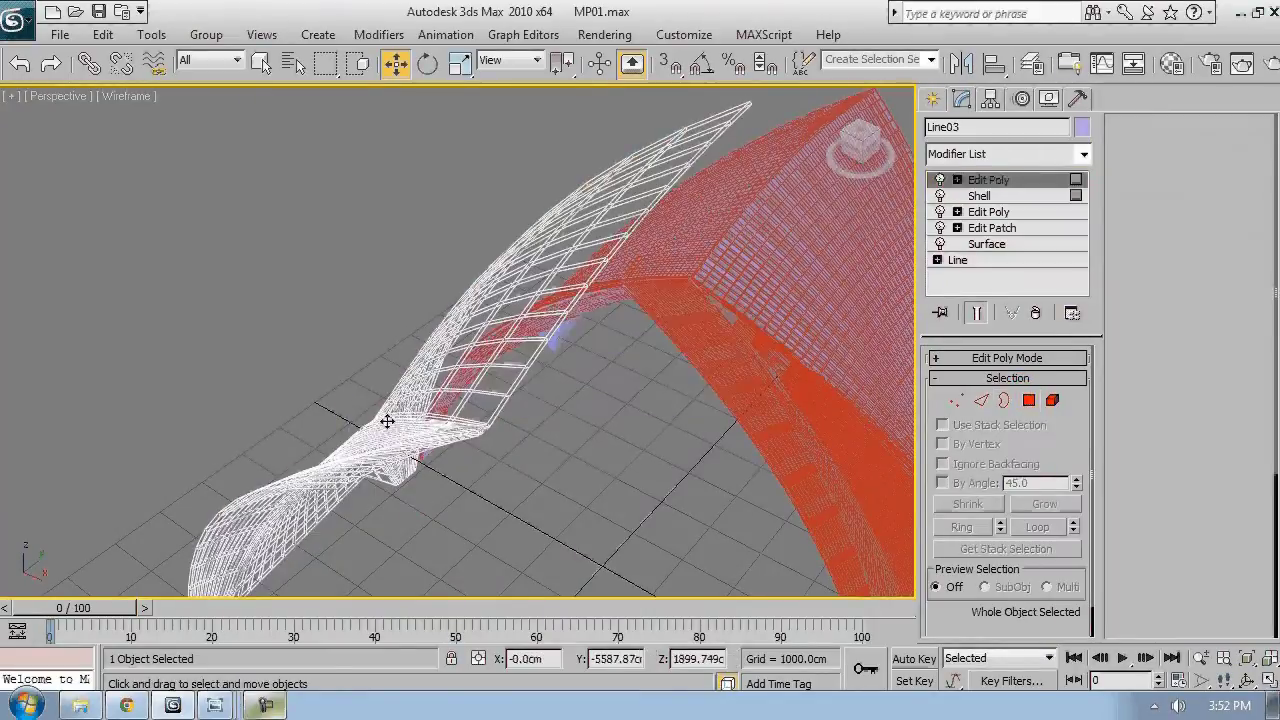
- Select the detached inner-face object, isolate it, and enter polygon editing
left_click(128, 314)
scroll(222, 379, "down", 3)
mouse_move(222, 379)
middle_mouse_down()
mouse_move(254, 289)
mouse_move(283, 363)
mouse_move(374, 316)
mouse_move(547, 433)
middle_mouse_up()
key("F3")
left_click(288, 346)
key("F3")
key("alt+q")
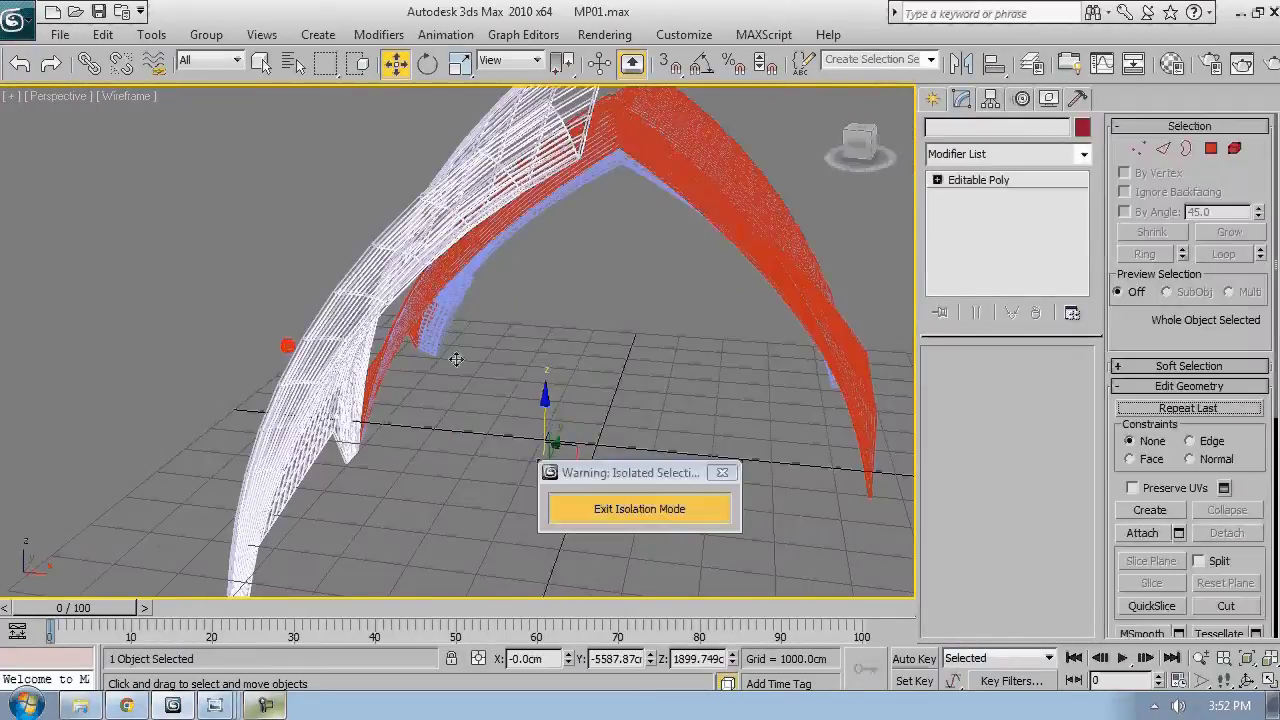
key("F3")
mouse_move(457, 357)
middle_mouse_down("alt")
mouse_move(443, 429)
mouse_move(389, 286)
mouse_move(395, 320)
middle_mouse_up("alt")
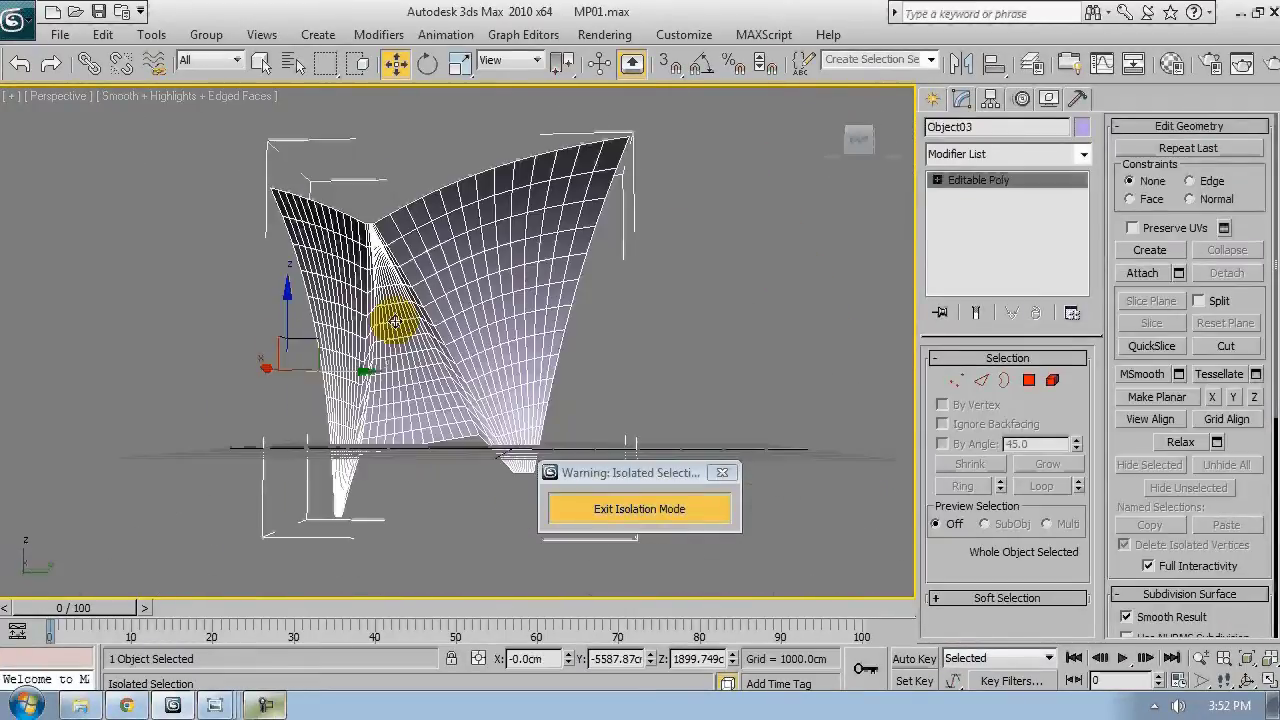
left_click(1029, 380)
- Select the isolated object's polygons that belong to smoothing group 1
left_click(492, 284)
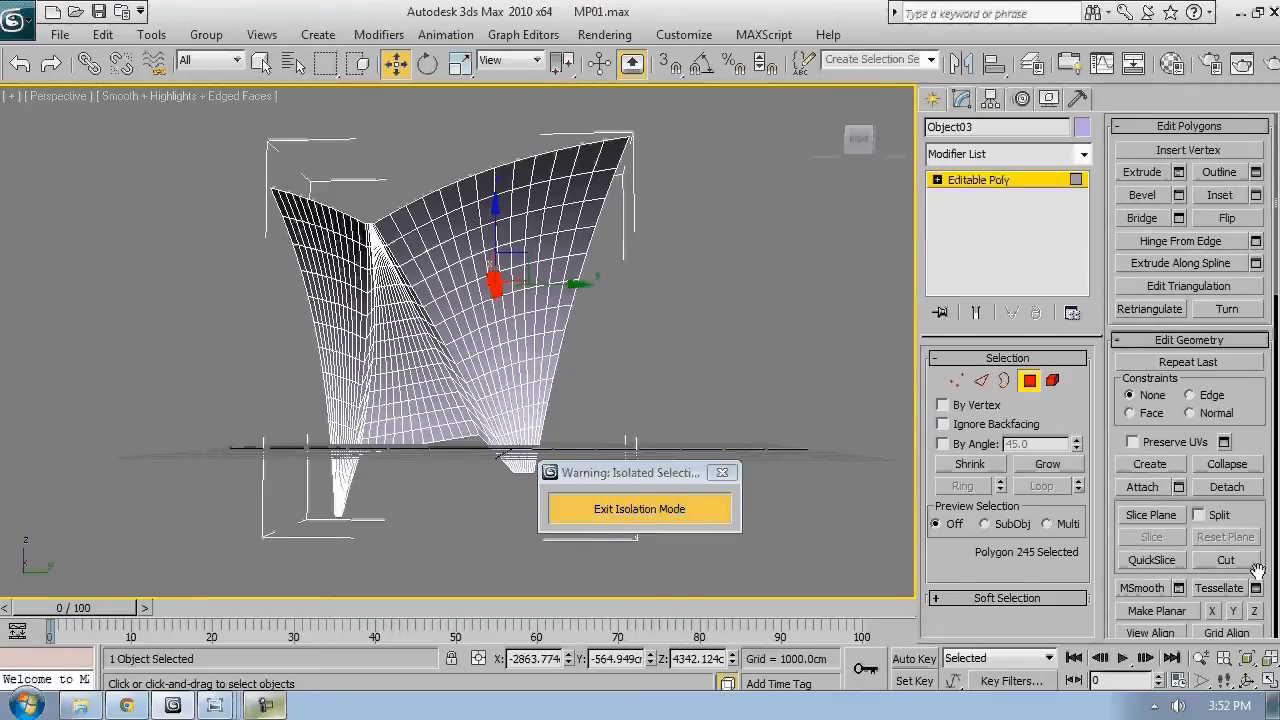
scroll(1257, 570, "down", 5)
left_click(1169, 550)
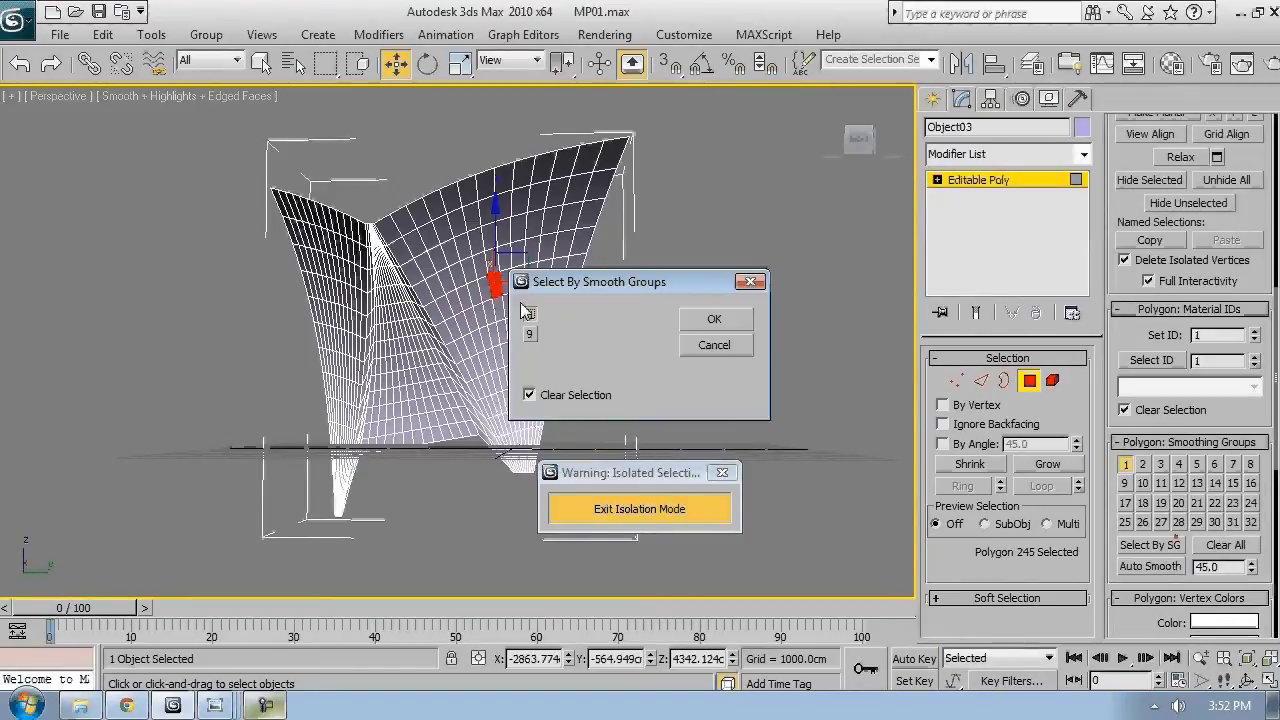
left_click(529, 311)
left_click(702, 319)
middle_click_drag(680, 316, 827, 346, "alt")
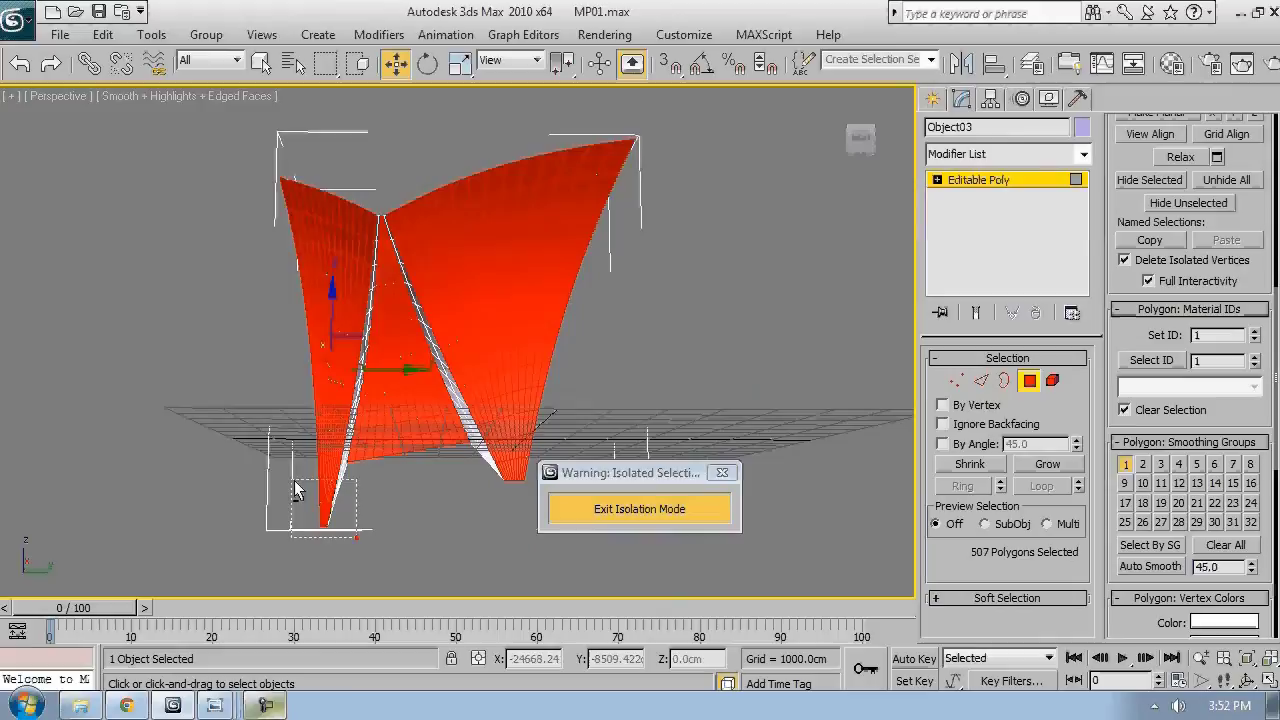
- Turn on By Angle selection and try picking the shell's panels with a 45-degree threshold
left_click(974, 444)
left_click(308, 288)
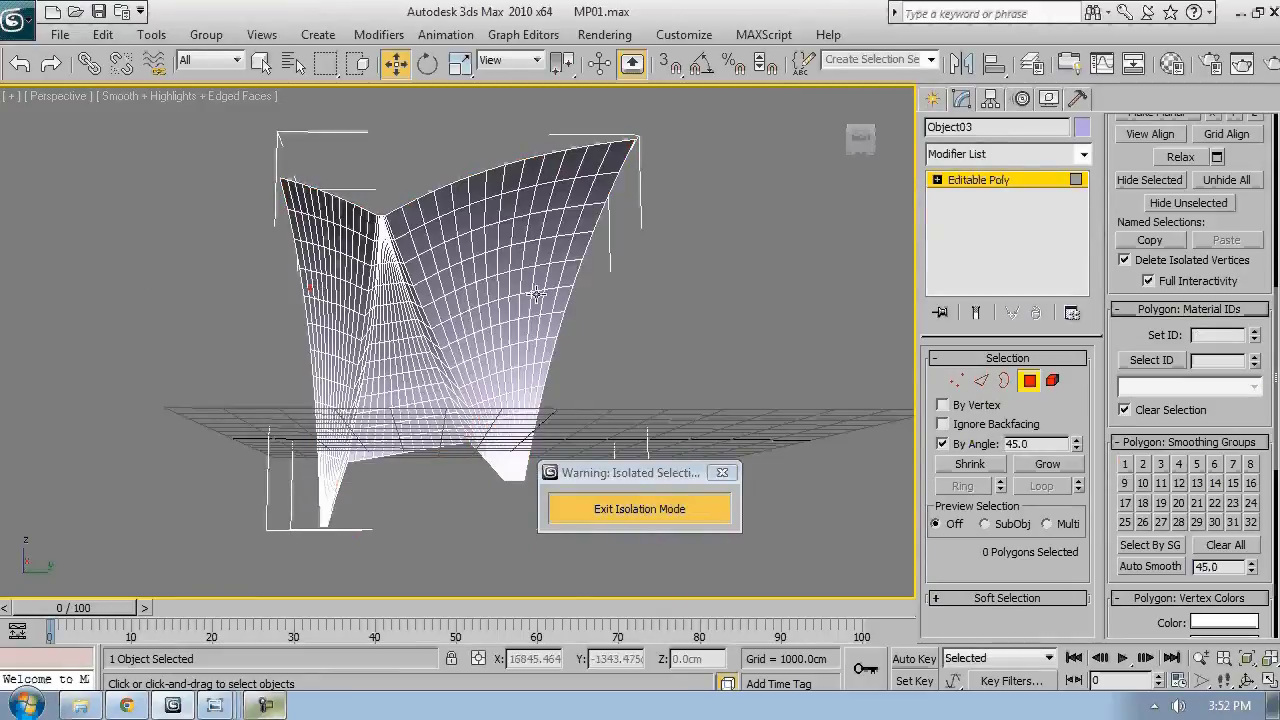
left_click(520, 348)
middle_click_drag(579, 363, 663, 304, "alt")
left_click(663, 313)
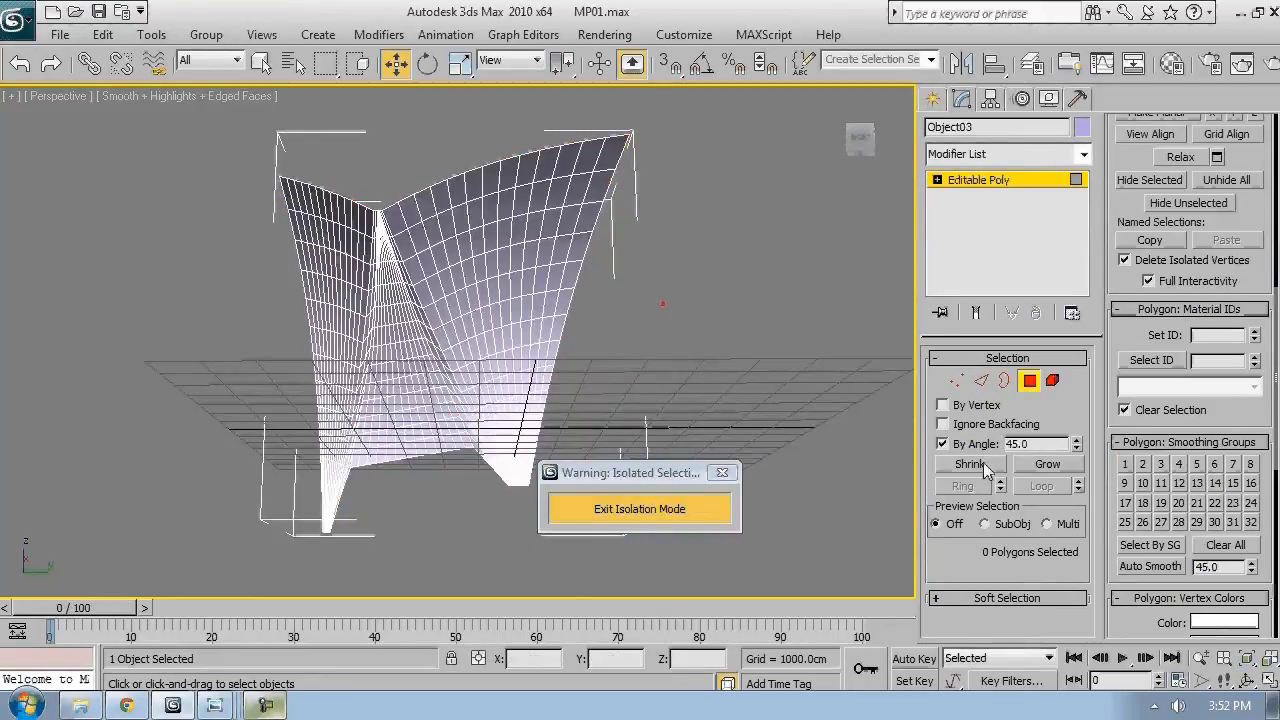
- Set the By Angle threshold to 5, select the large panel, turn By Angle off, and deselect the stray polygon at the seam
left_click_drag(1025, 441, 1000, 443)
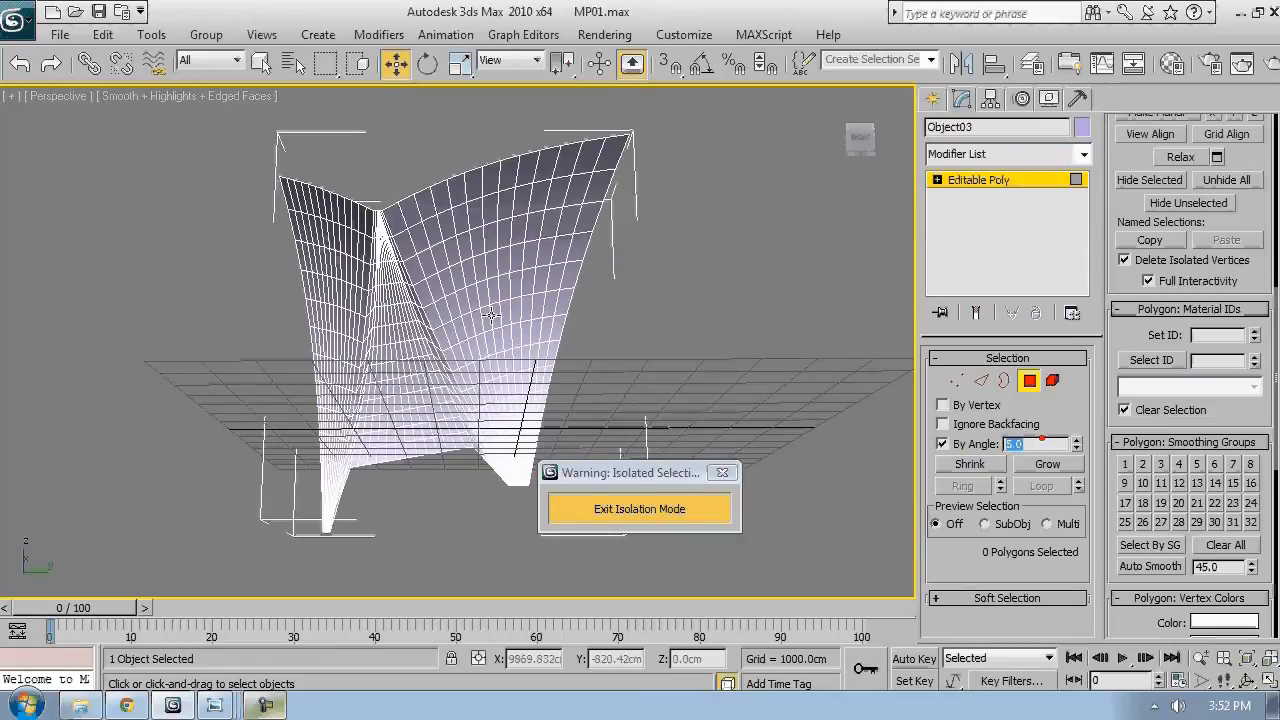
type("5")
left_click(491, 315)
middle_click_drag(491, 315, 669, 346, "alt")
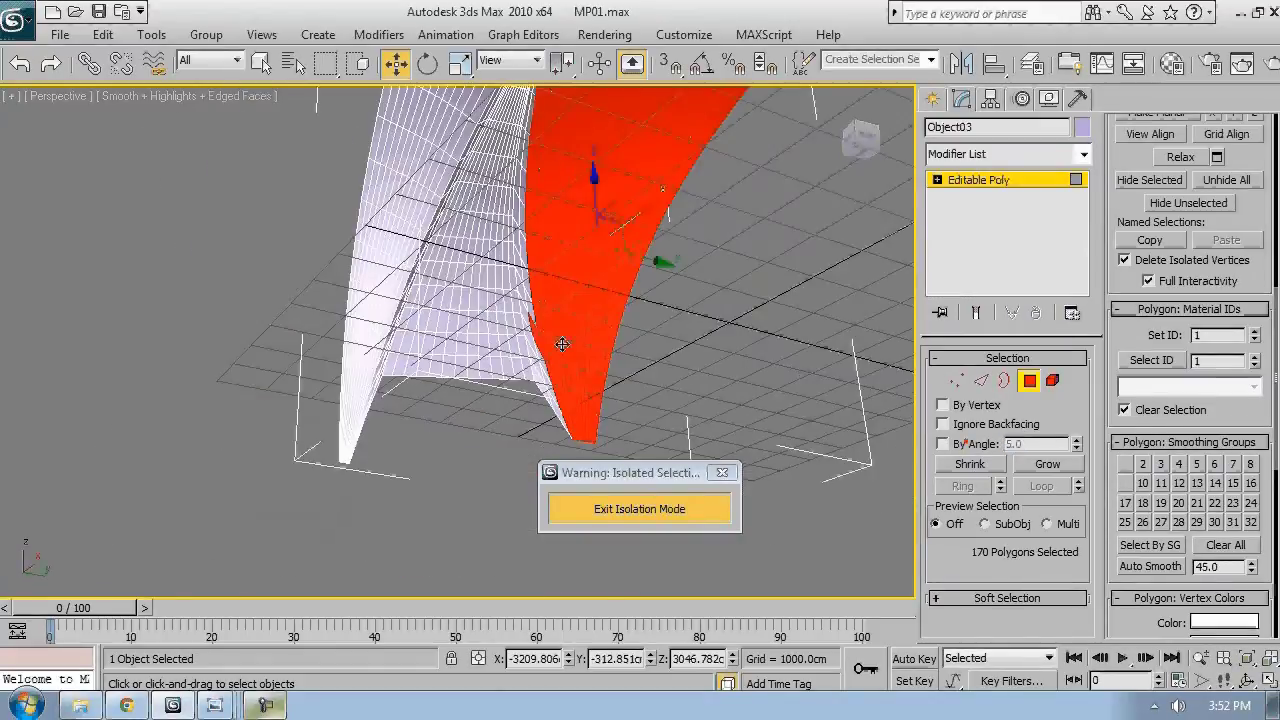
left_click(532, 330, "alt")
middle_click_drag(532, 330, 365, 281)
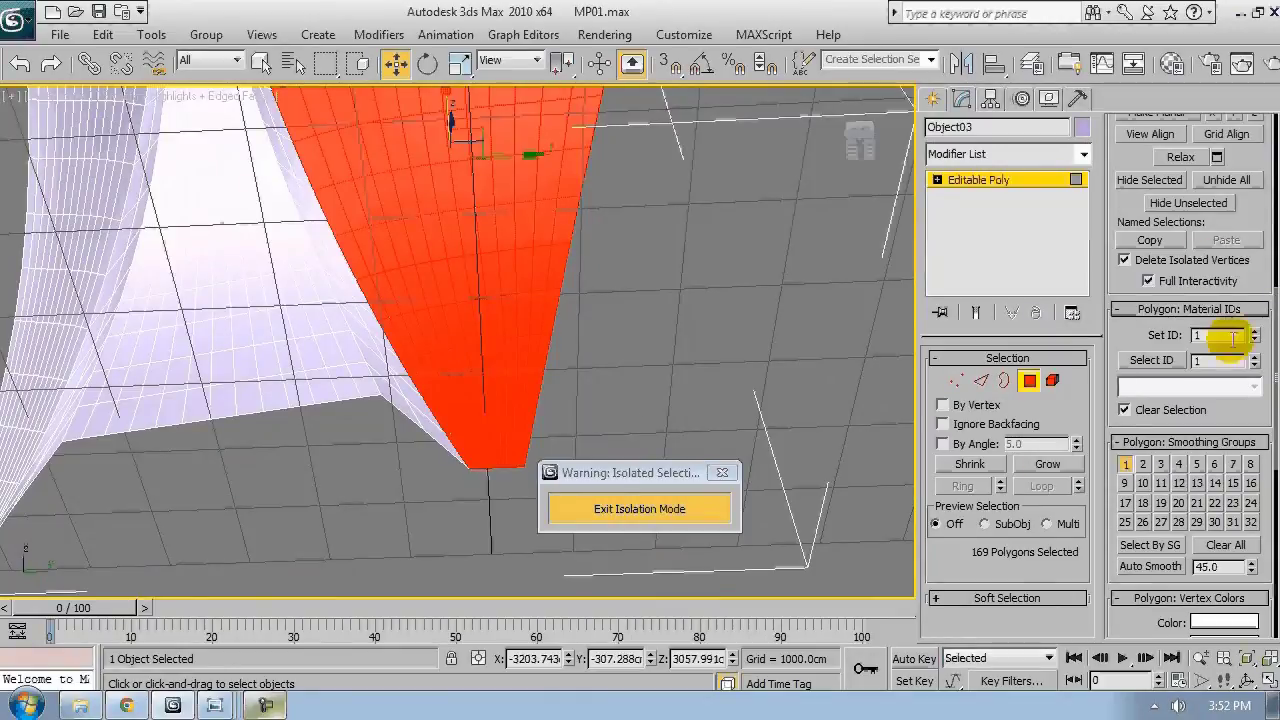
- Detach the selected large panel polygons as Object04, and leave polygon editing
scroll(1245, 447, "up", 5)
left_click(1240, 437)
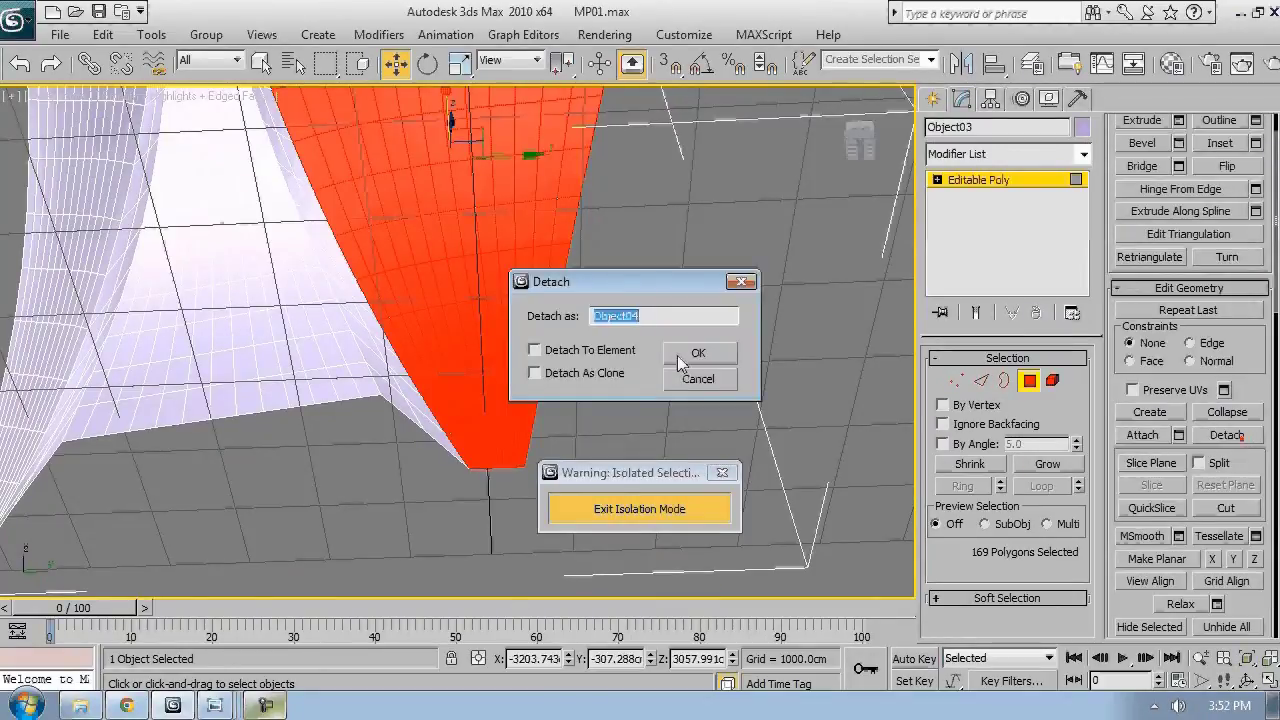
left_click(682, 357)
left_click(1030, 381)
- Select the detached large panel and change its object color to dark blue
scroll(441, 299, "up", 3)
left_click(441, 299)
scroll(446, 310, "down", 6)
middle_click_drag(446, 310, 408, 387, "alt")
left_click(1081, 126)
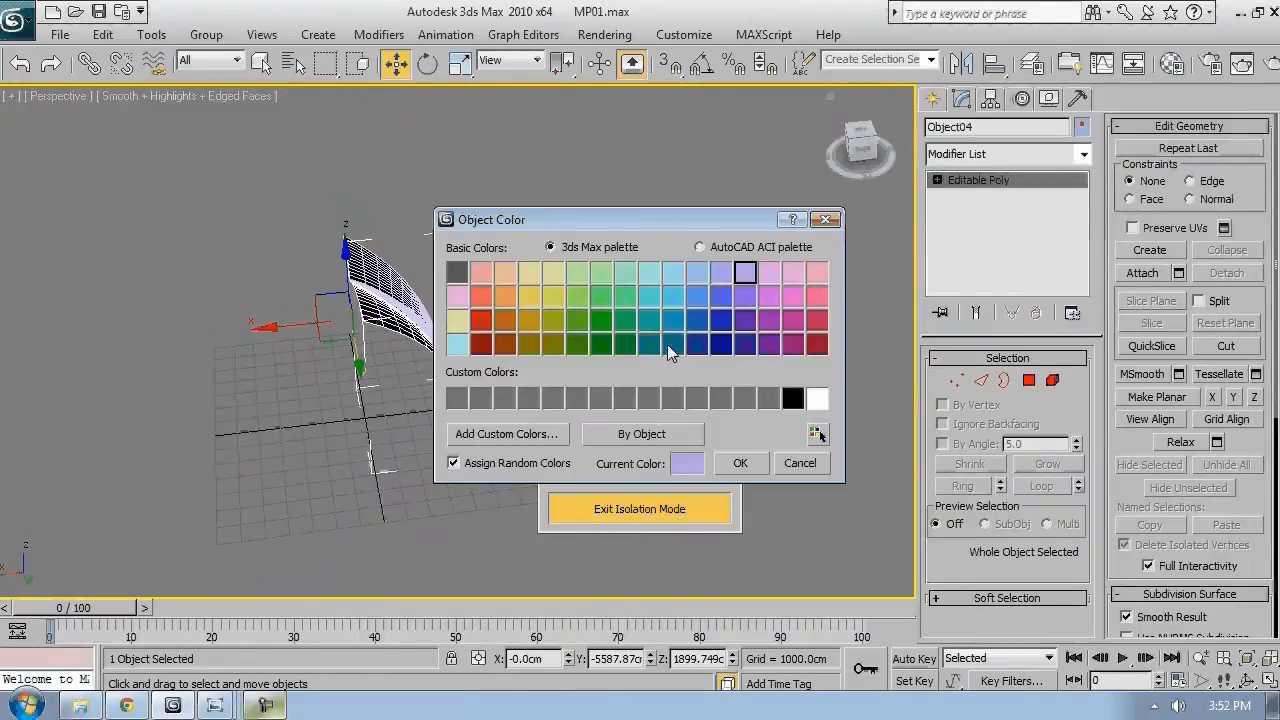
left_click(704, 342)
left_click(740, 463)
middle_click_drag(456, 432, 547, 324, "alt")
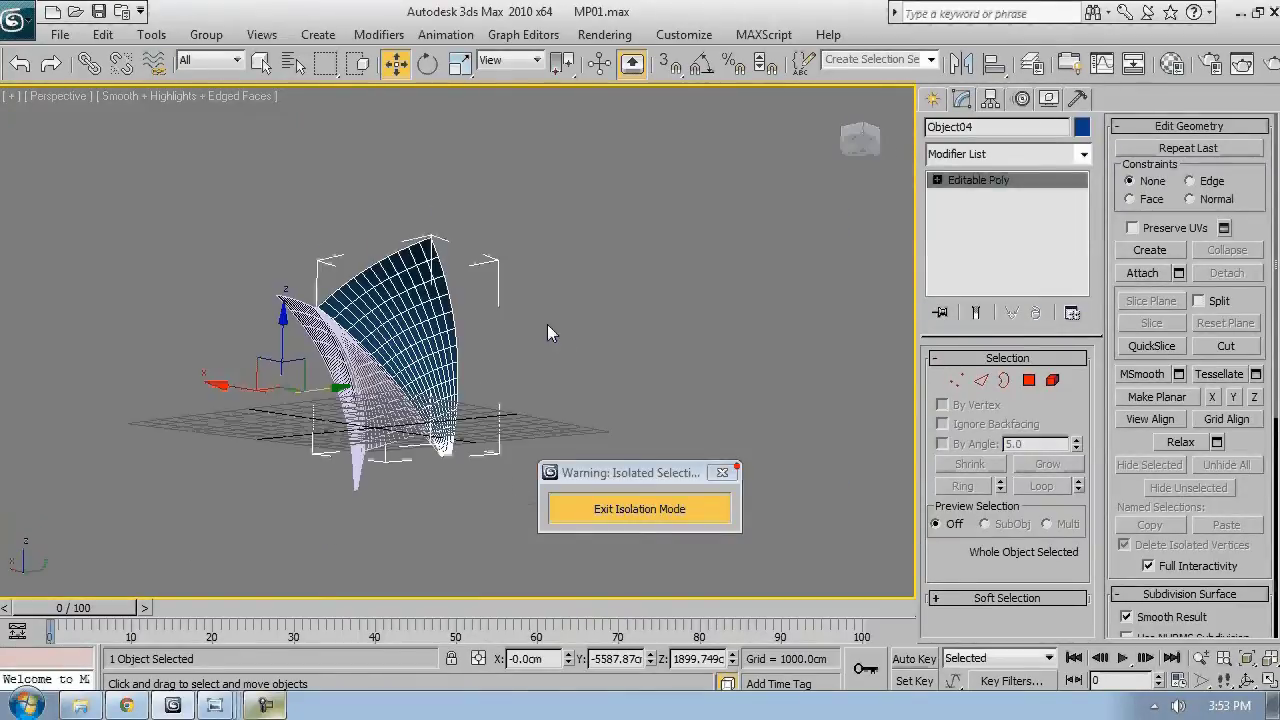
- Select the polygons at the foot of the dark blue panel and detach them as Object05
key("F4")
scroll(495, 422, "up", 4)
key("F4")
middle_click_drag(495, 422, 588, 384, "alt")
left_click(1030, 381)
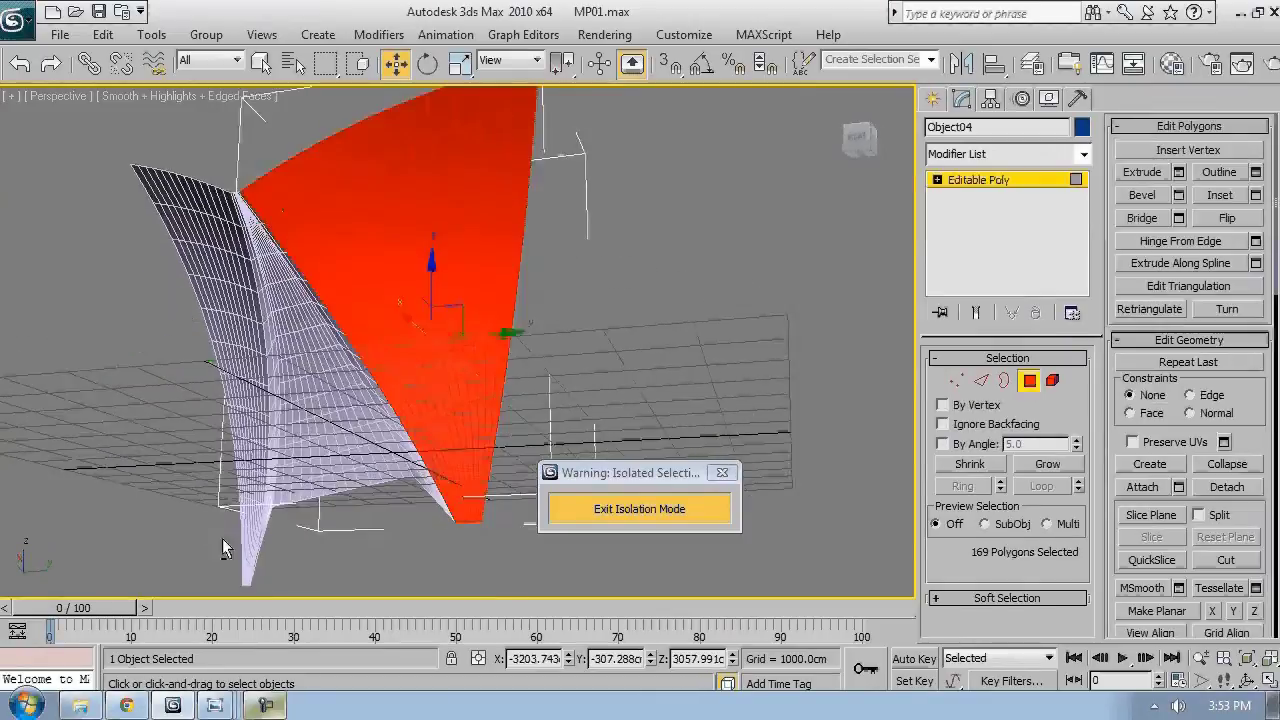
left_click_drag(551, 588, 408, 455)
key("z")
left_click_drag(691, 303, 569, 224, "ctrl")
scroll(575, 300, "down", 5)
middle_click_drag(590, 380, 684, 299, "alt")
left_click(1226, 487)
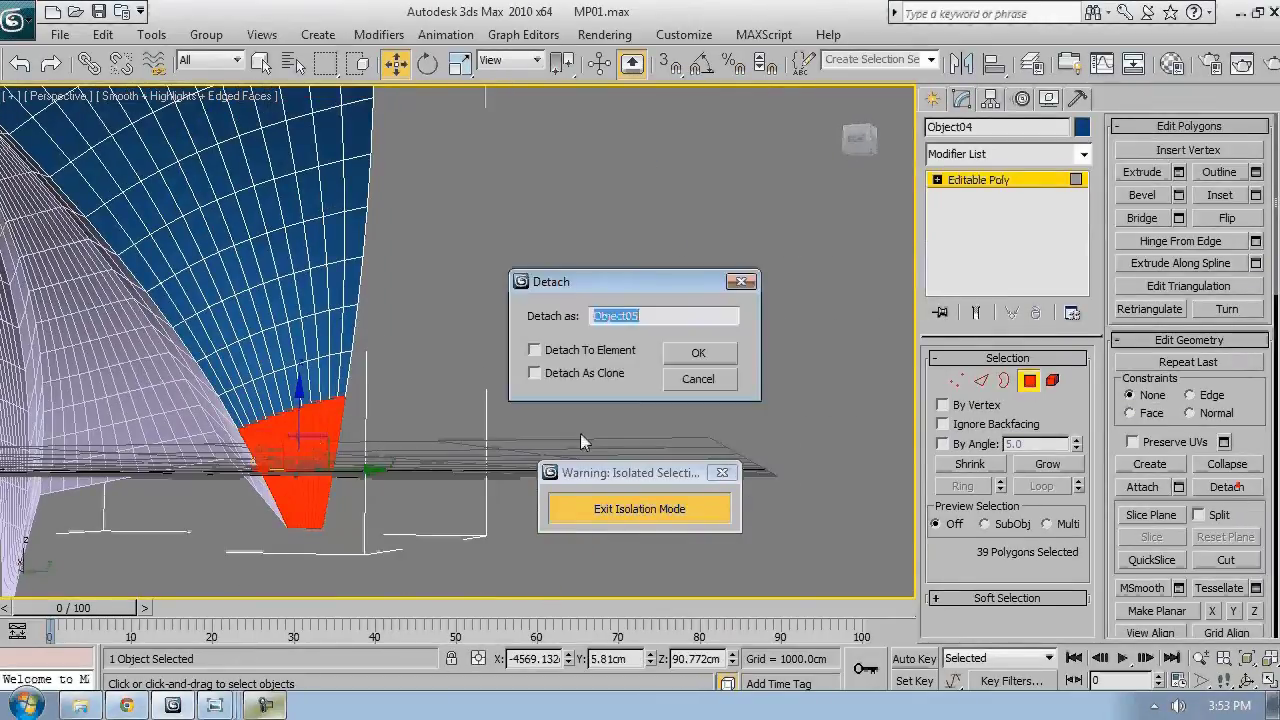
left_click(680, 355)
left_click(1029, 380)
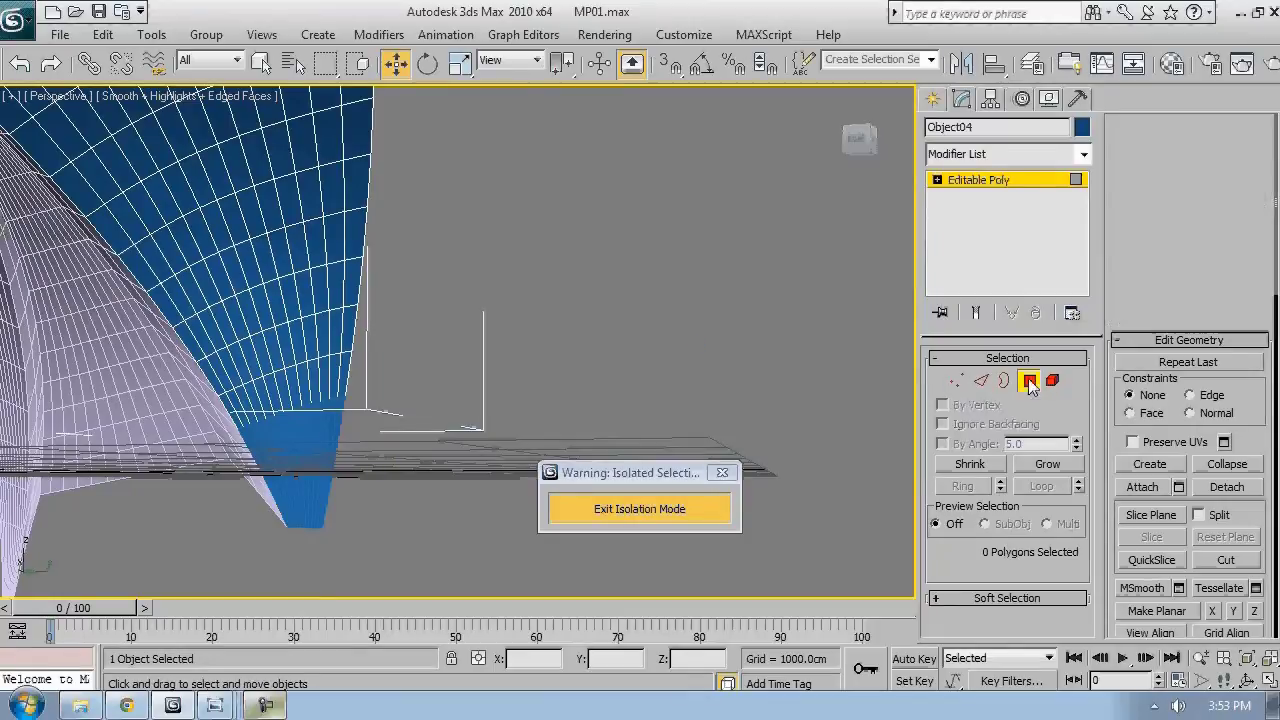
- Select all lengthwise edges of the remaining upper panel by looping and ringing from an edge along its upper rim
key("2")
key("z")
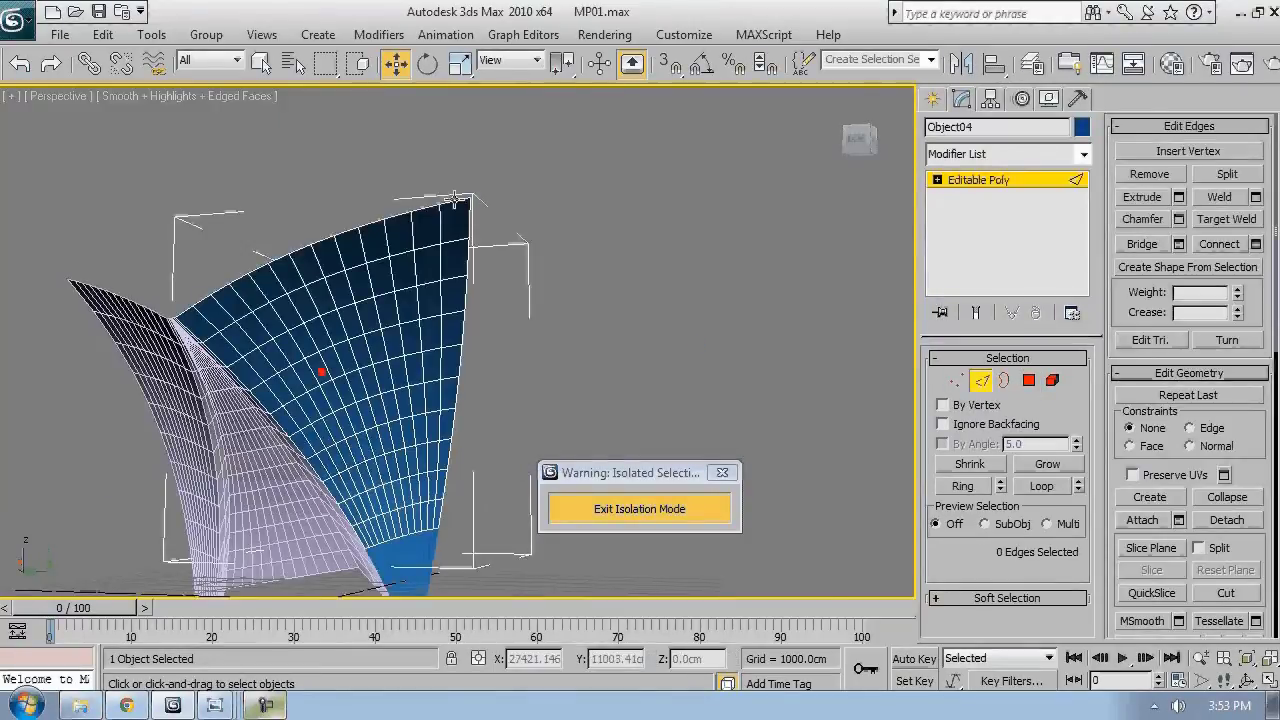
left_click(455, 200)
left_click(1041, 486)
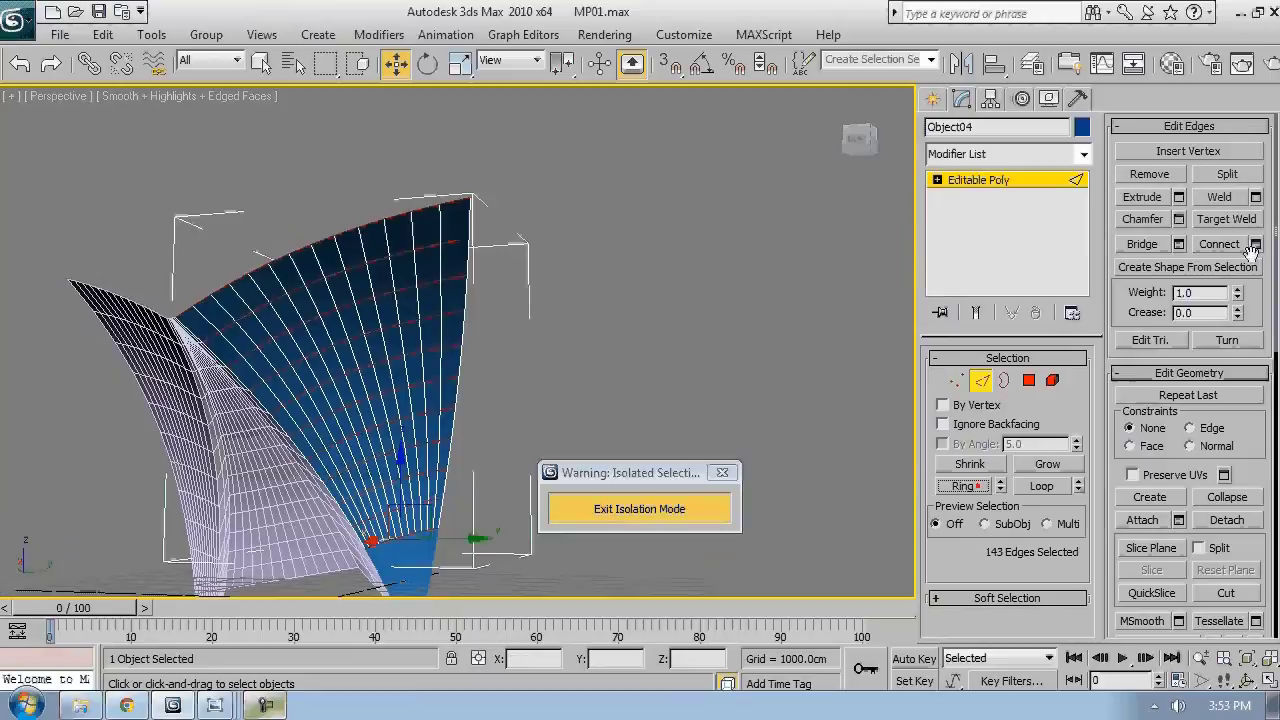
left_click(963, 486)
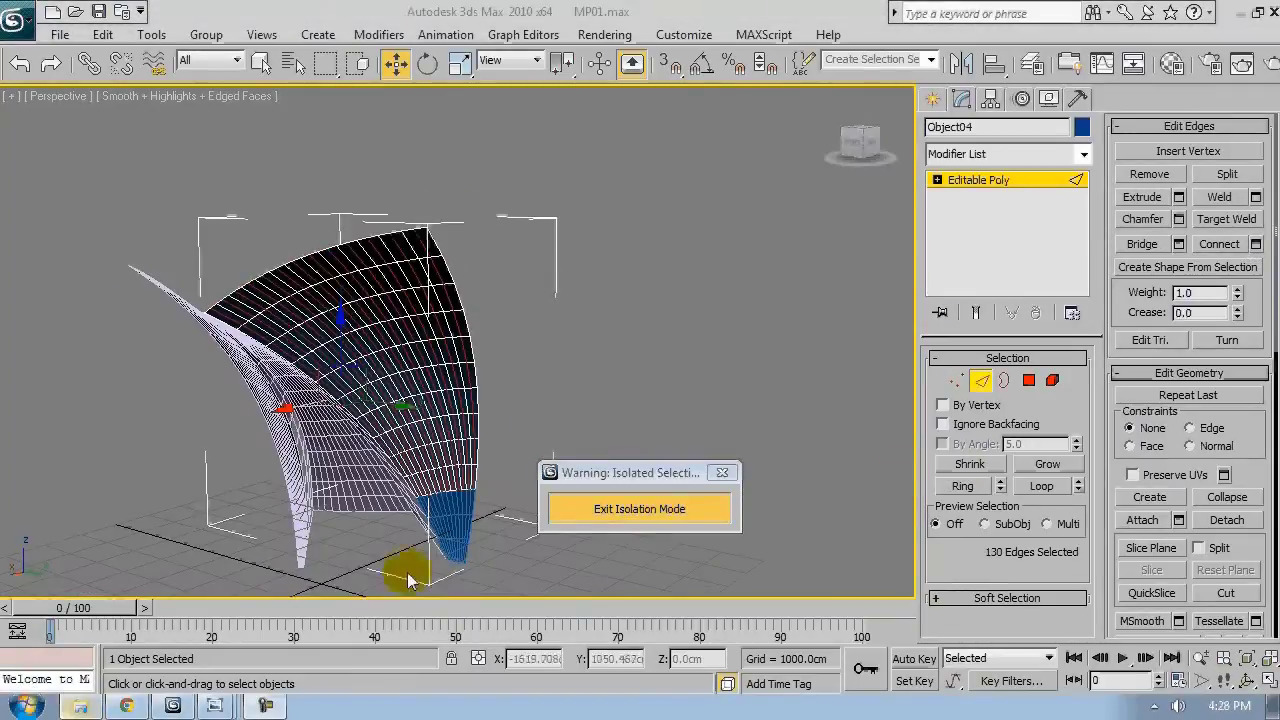
- Extrude the selected edges into pleated ribs with a base width of 345 cm and a height of about 318 cm
middle_click_drag(424, 407, 494, 377)
left_click(1178, 199)
right_click(758, 320)
right_click(759, 358)
scroll(490, 376, "up", 3)
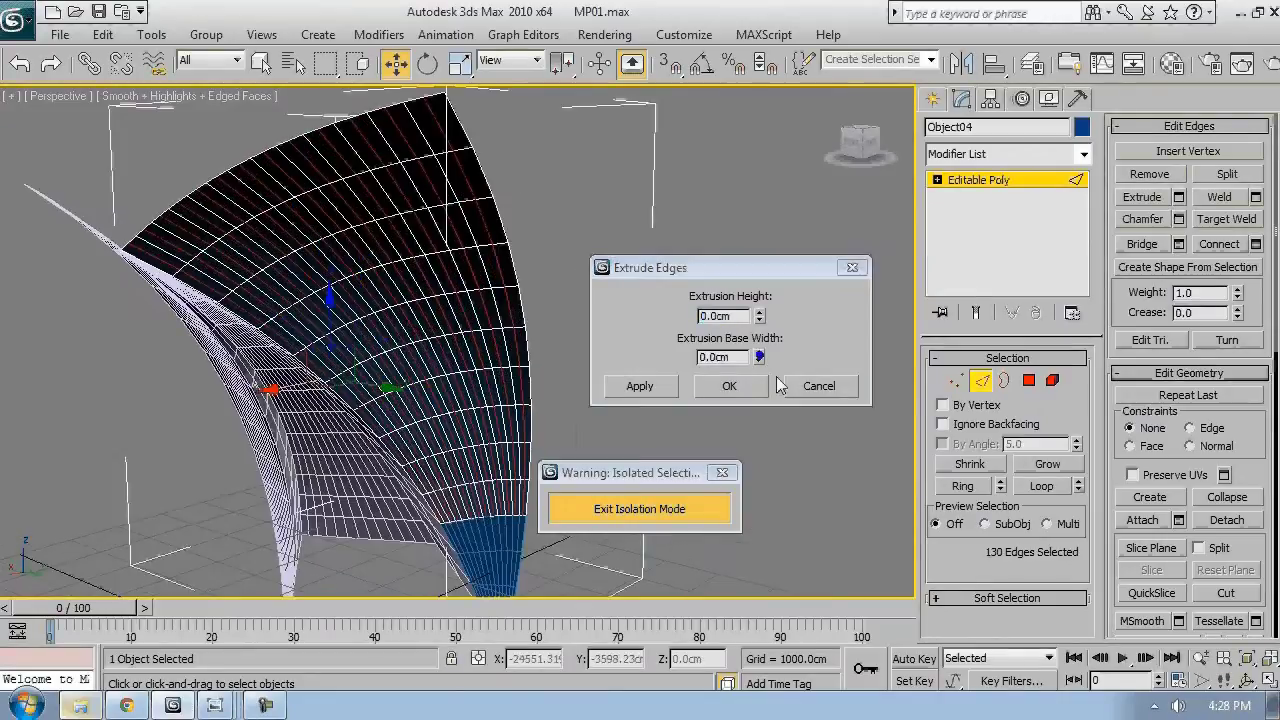
left_click_drag(760, 358, 766, 38)
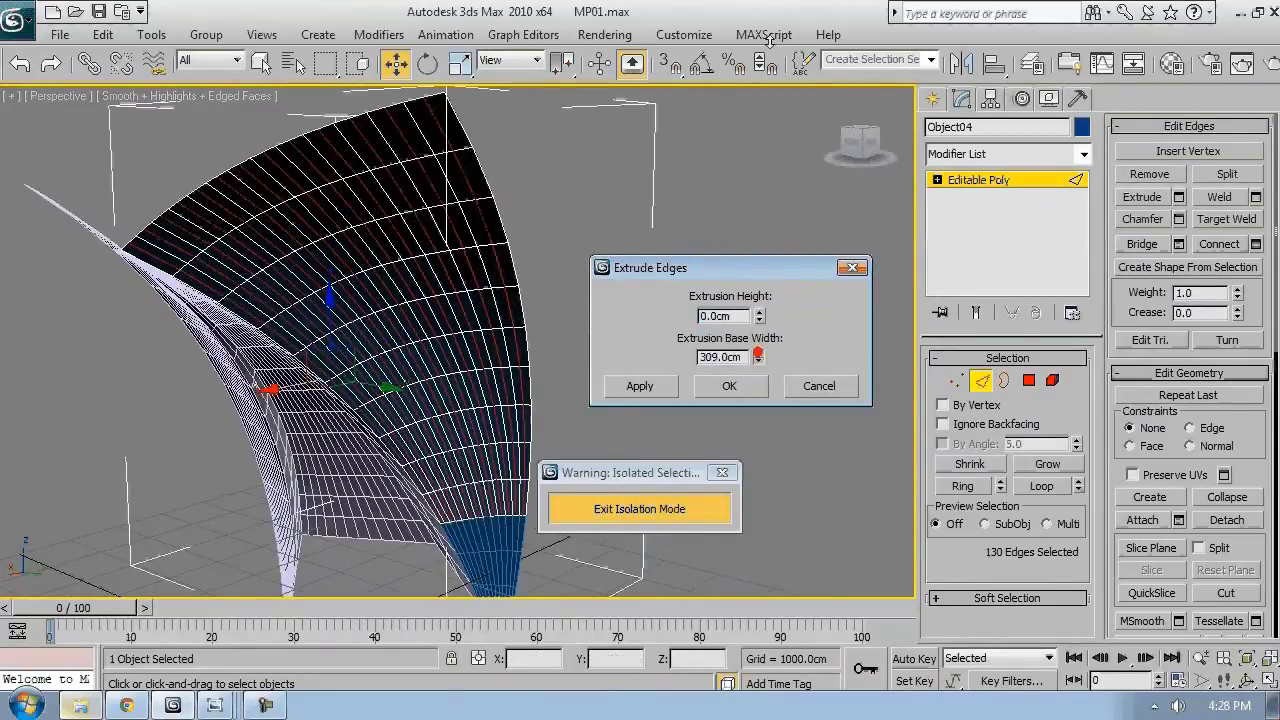
left_click_drag(759, 316, 700, 2)
middle_click_drag(380, 560, 252, 520, "alt")
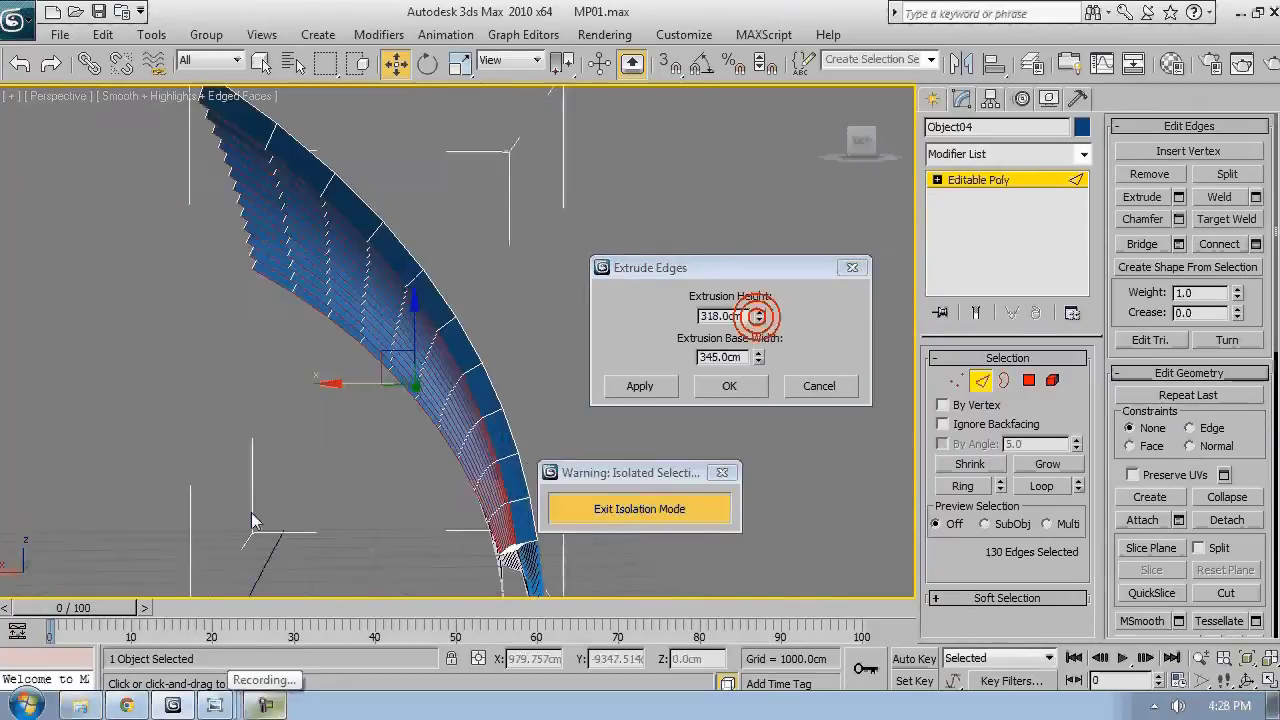
scroll(400, 444, "down", 3)
left_click_drag(759, 316, 755, 298)
left_click(729, 385)
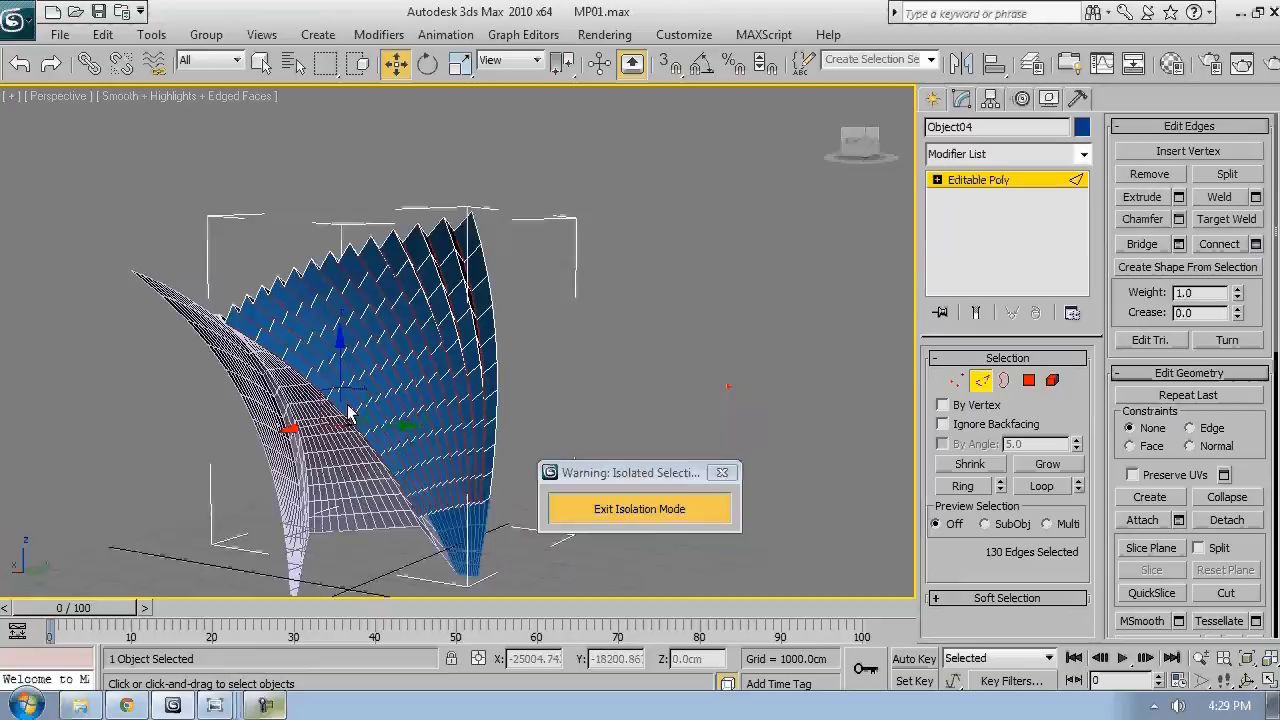
- Extrude the detached foot piece's polygons as a group by about 410 cm to meet the ribbed panel
left_click(979, 379)
left_click(459, 495)
key("4")
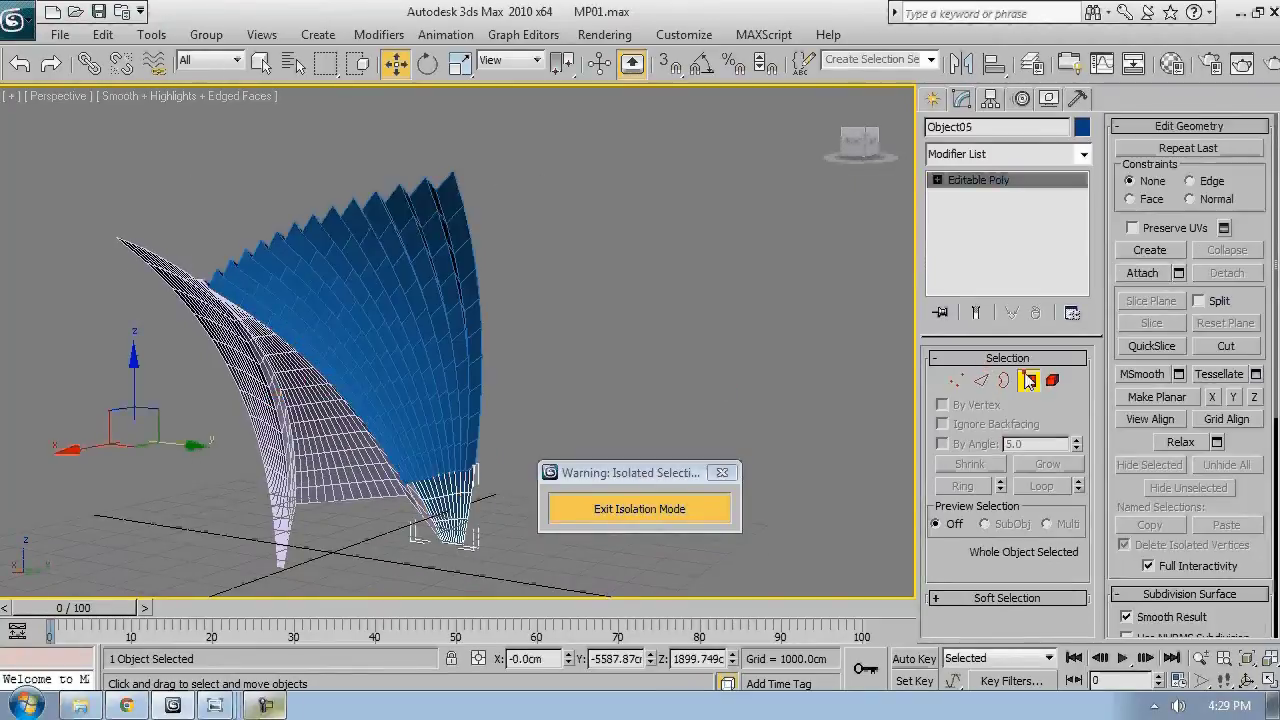
left_click(1179, 172)
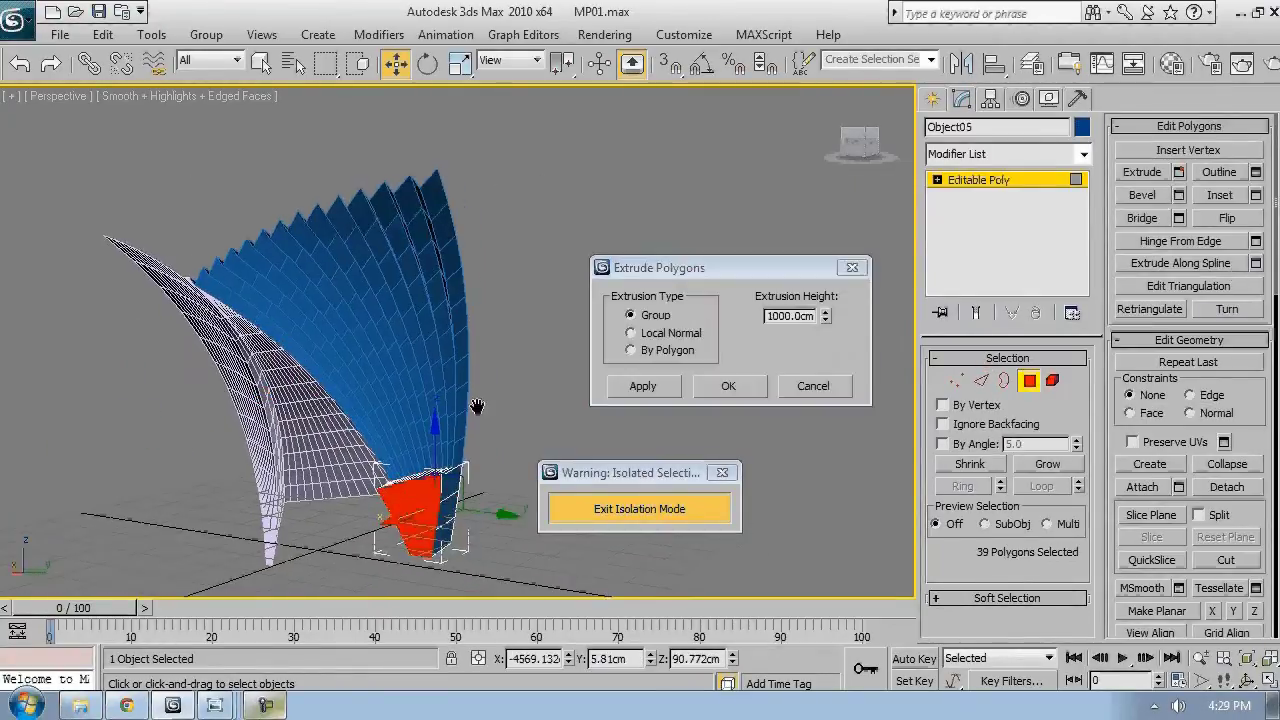
right_click(826, 319)
left_click_drag(826, 317, 766, 2)
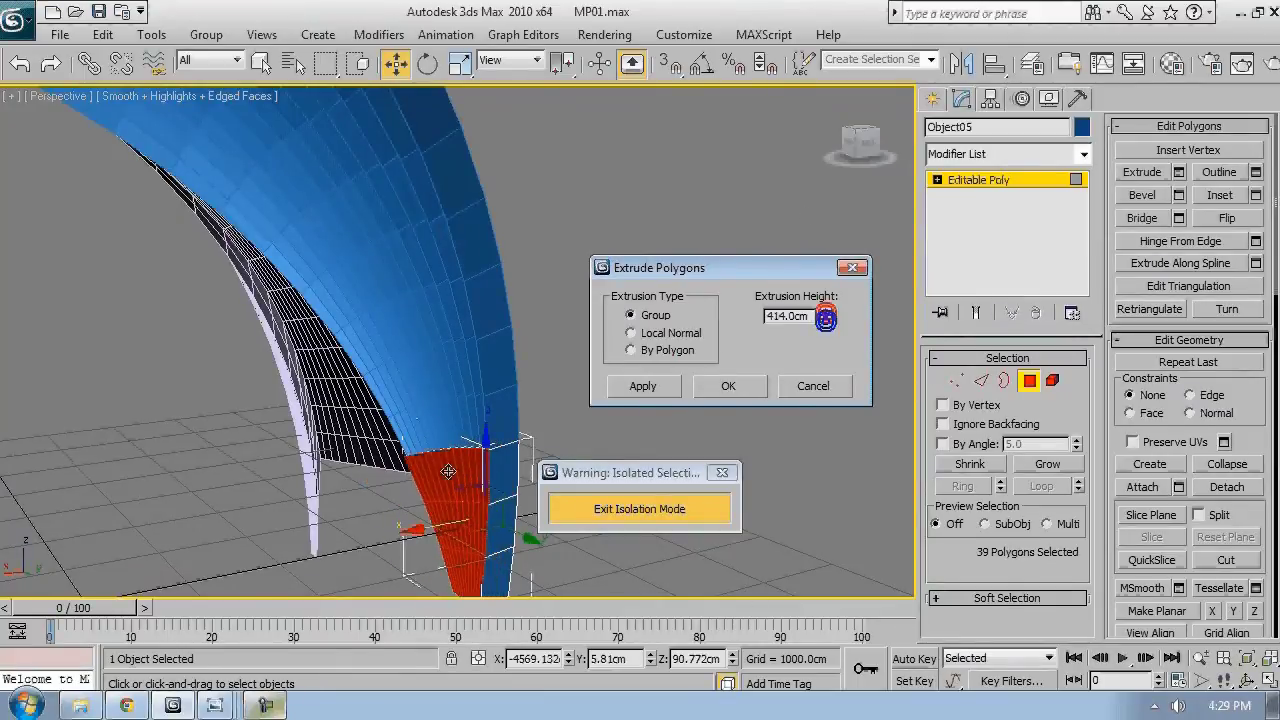
middle_click_drag(431, 454, 449, 476, "alt")
scroll(449, 477, "up", 2)
left_click(827, 320)
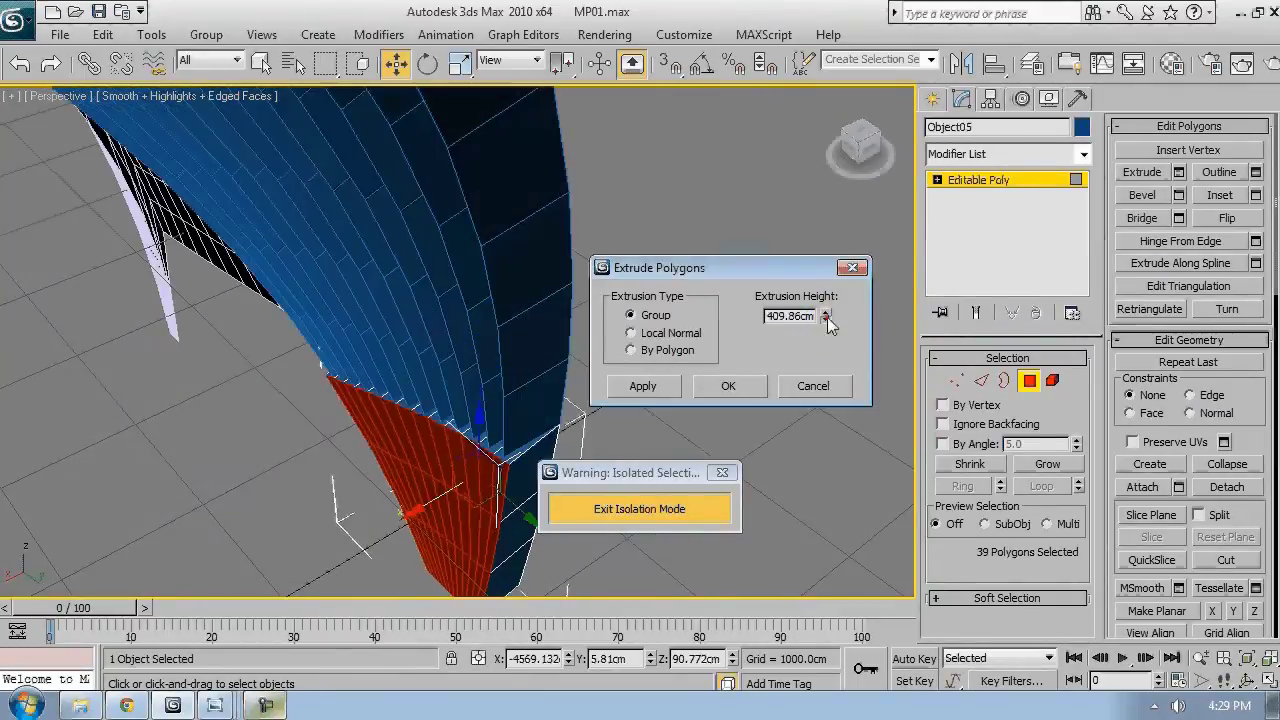
left_click(827, 320)
left_click(742, 383)
left_click(1036, 383)
- Exit isolation mode and open the group containing the finished front shell
left_click(757, 368)
scroll(608, 388, "down", 5)
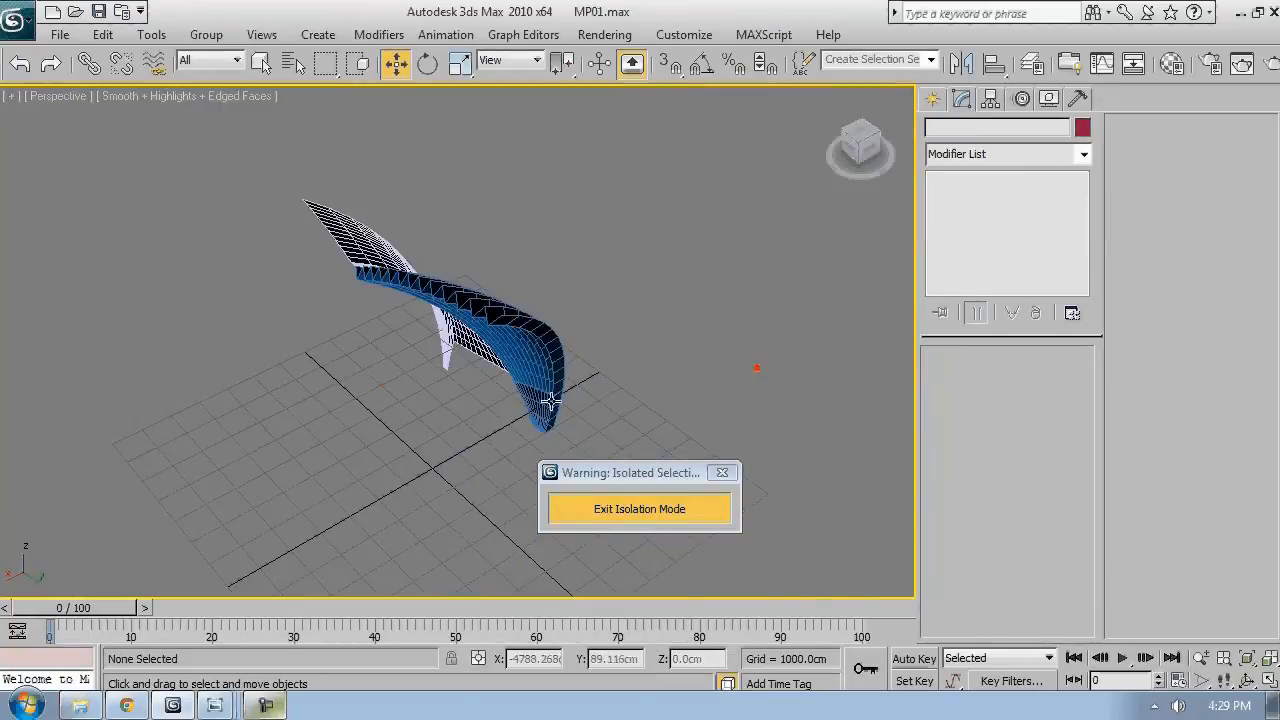
middle_click_drag(551, 400, 472, 347, "alt")
left_click(646, 511)
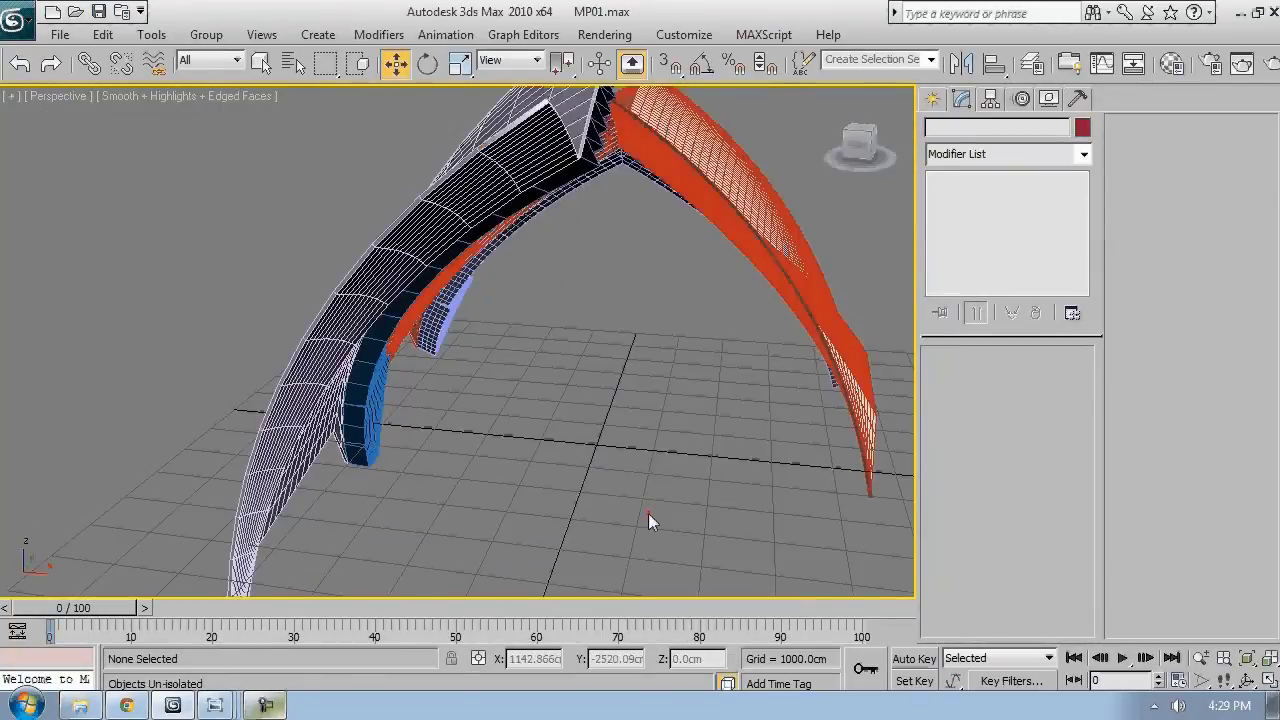
middle_click_drag(610, 419, 651, 503, "alt")
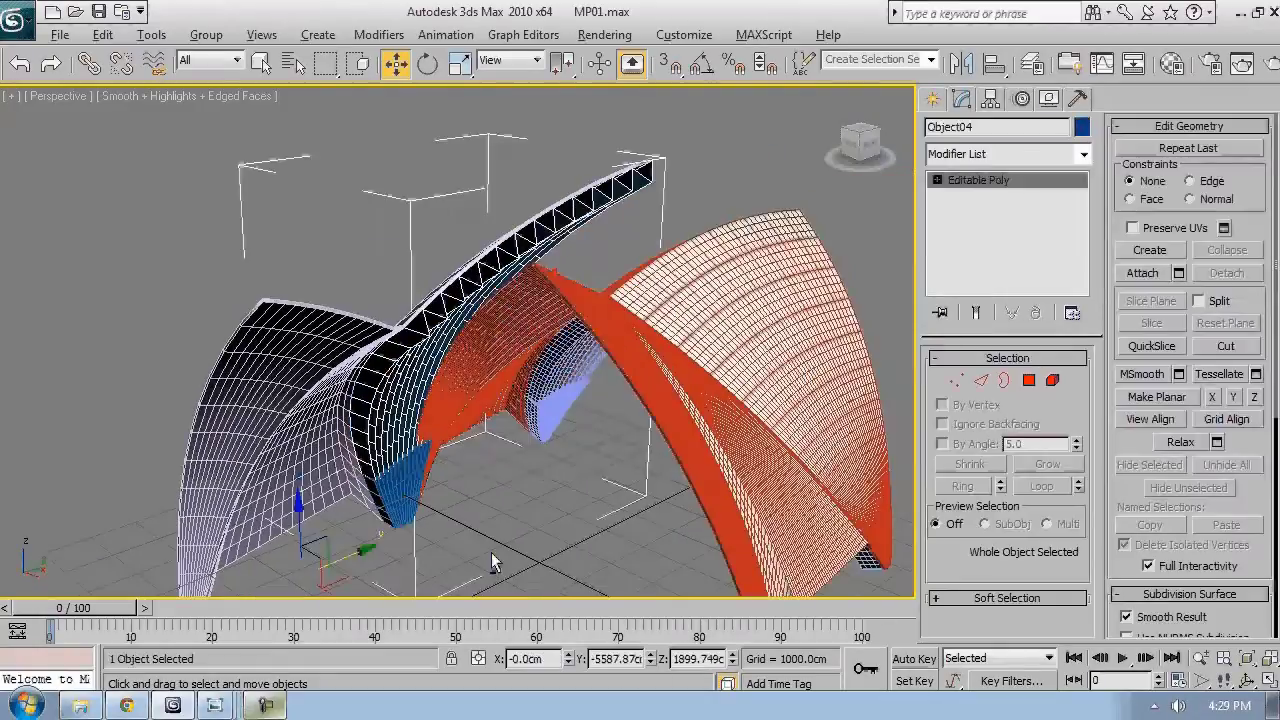
middle_click_drag(491, 554, 424, 248, "alt")
left_click(335, 412)
left_click(216, 41)
left_click(226, 111)
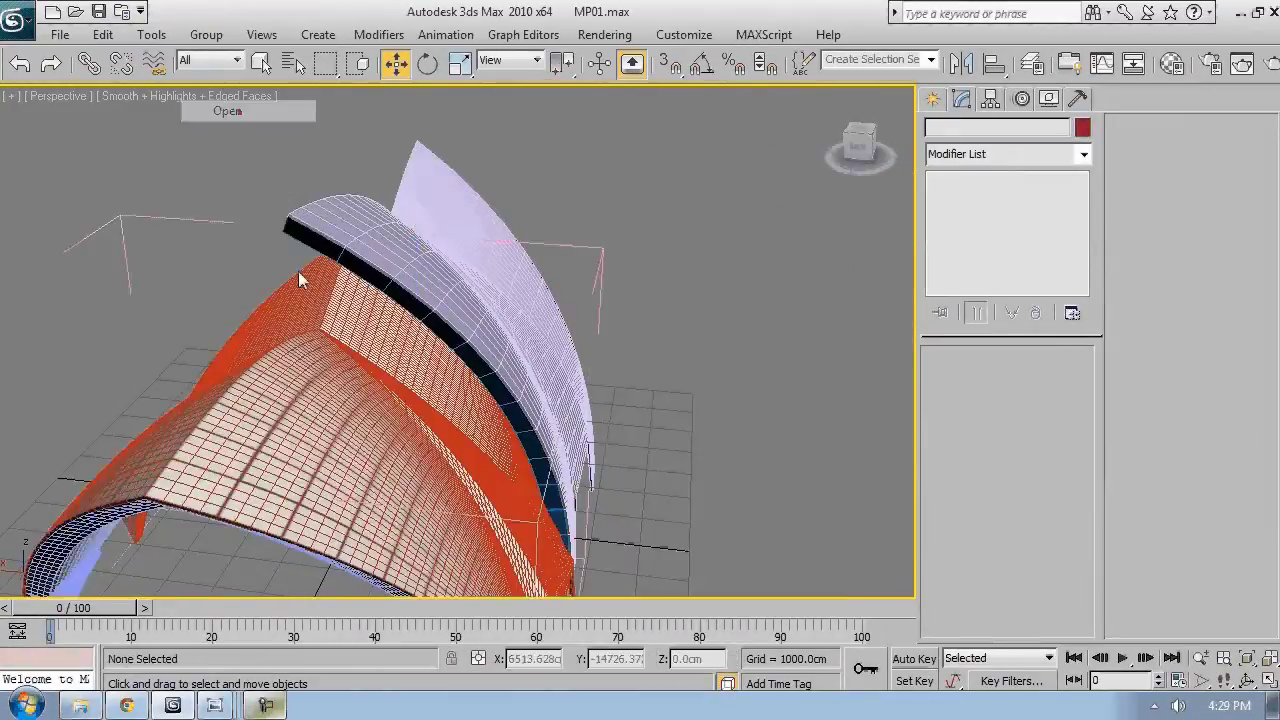
- Copy the Symmetry modifier from the finished front shell and paste it onto the lavender shell
left_click(300, 278)
right_click(1012, 179)
left_click(1050, 261)
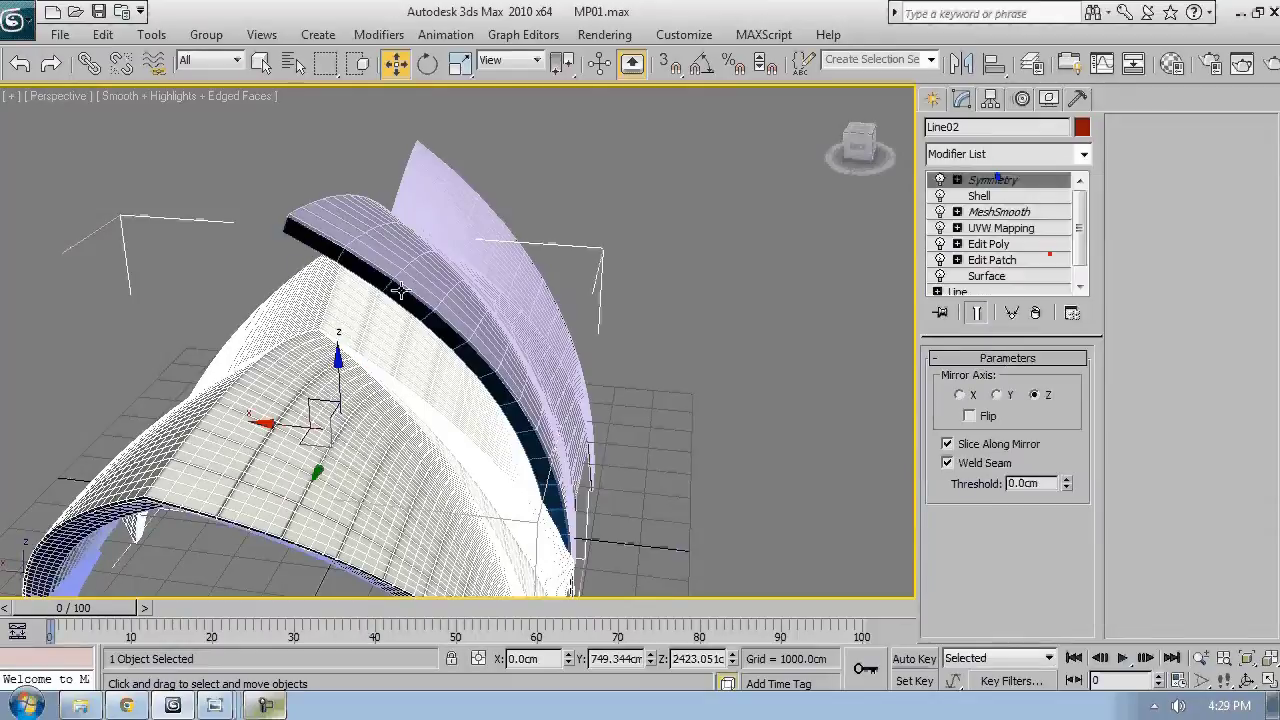
left_click(447, 275)
right_click(972, 175)
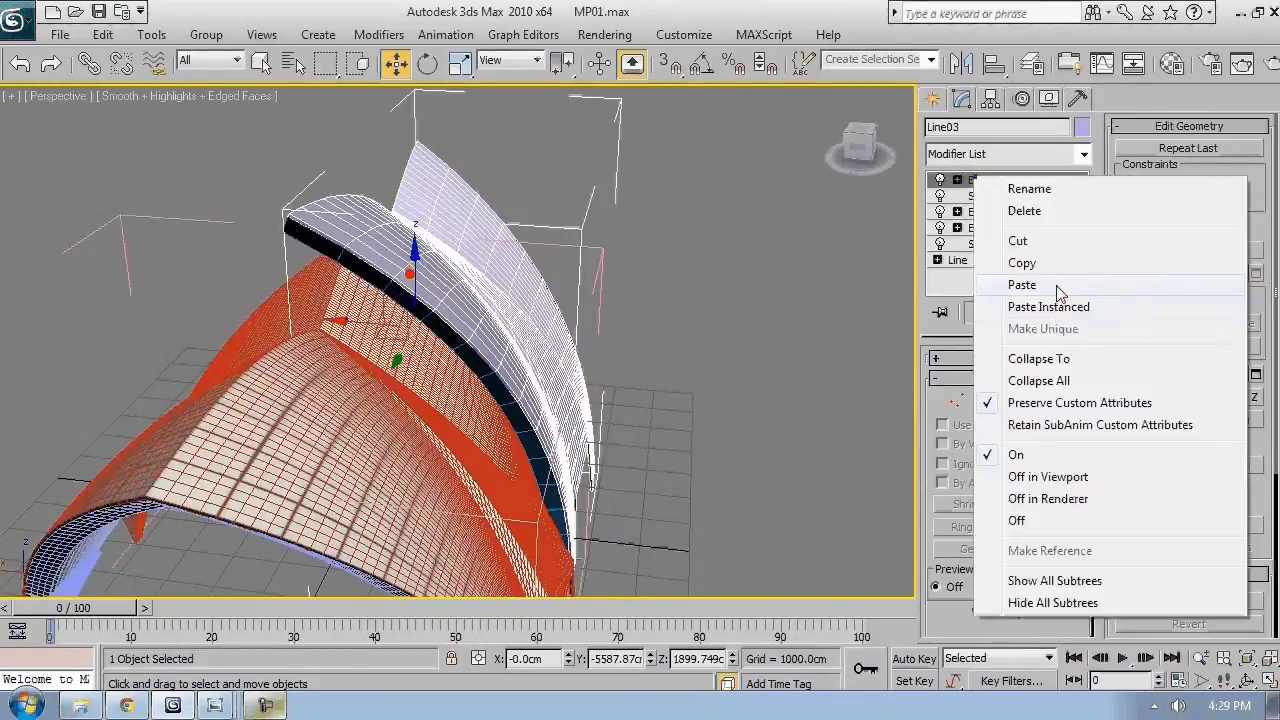
left_click(1057, 287)
- Paste the Symmetry modifier onto the ribbed blue inner panel, clear the selection and turn off edged faces
middle_click_drag(427, 275, 383, 221, "alt")
left_click(382, 221)
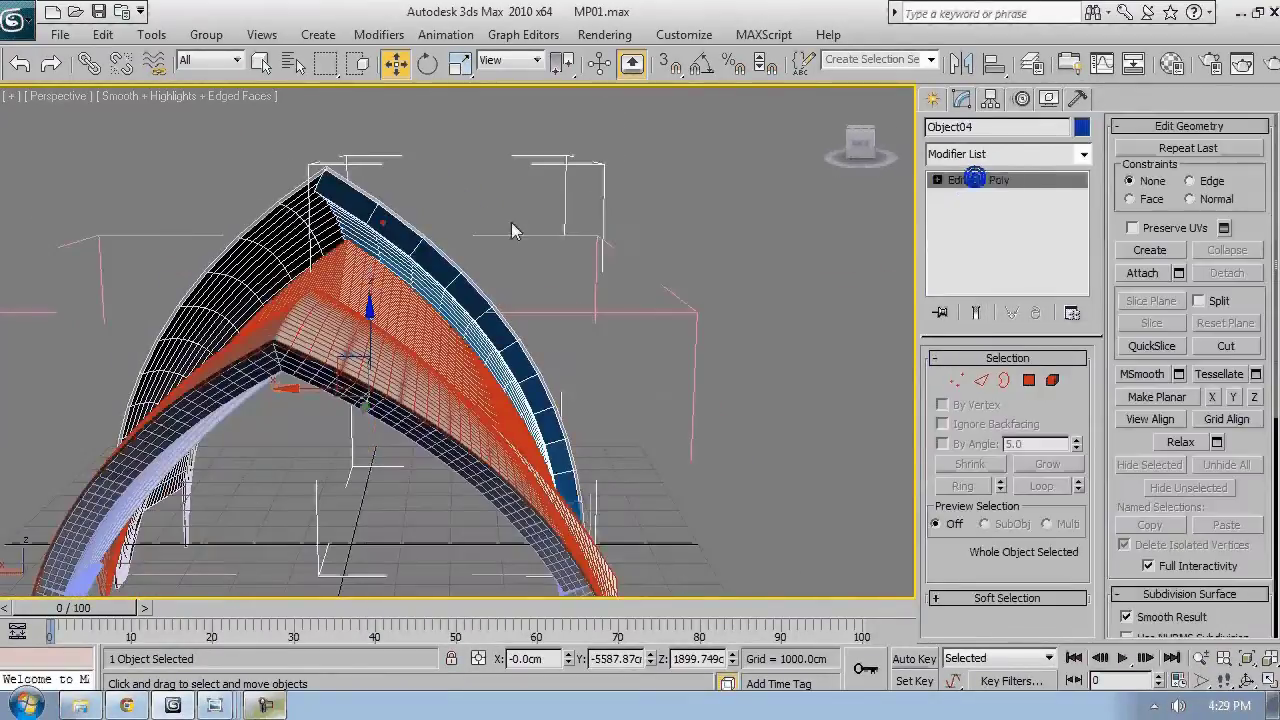
right_click(985, 178)
left_click(1046, 189)
middle_click_drag(440, 257, 350, 225, "alt")
left_click(672, 349)
key("F4")
key("z")
middle_click_drag(609, 366, 568, 417, "alt")
scroll(506, 409, "up", 3)
scroll(606, 397, "down", 3)
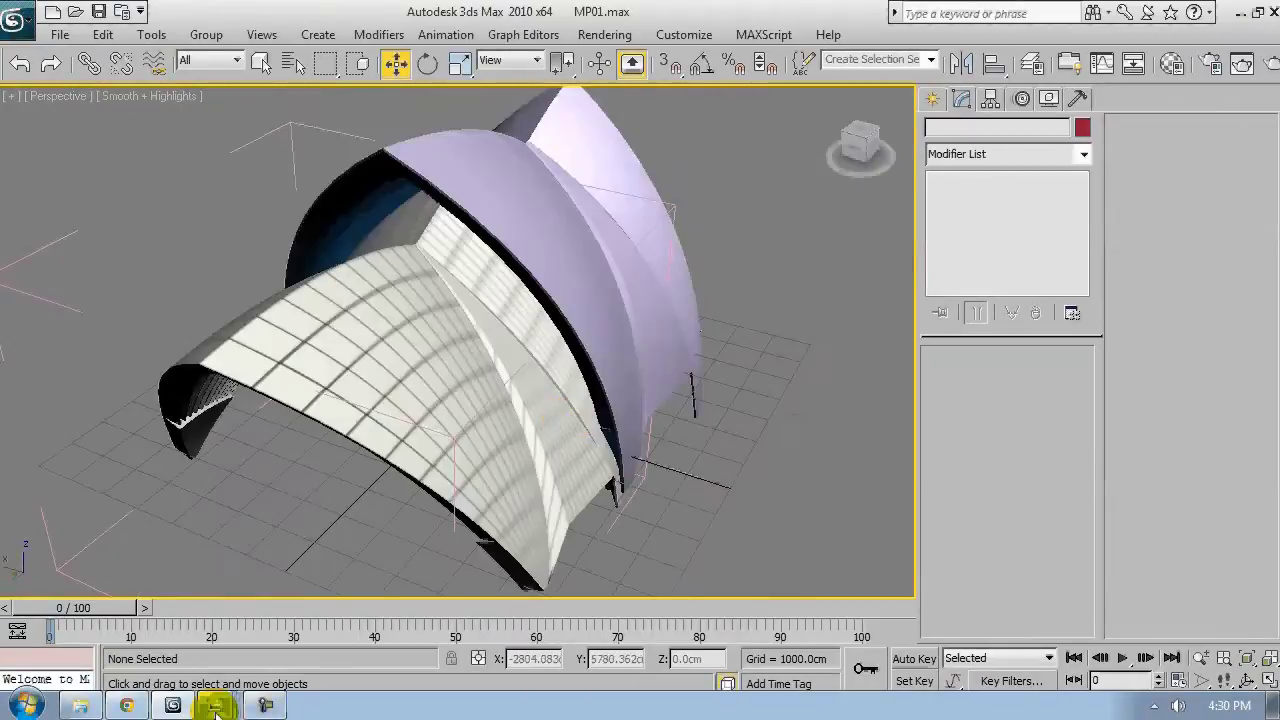
- Switch to Windows Photo Viewer, compare the Sydney Opera House reference photos, and return to 3ds Max
left_click(214, 704)
left_click(220, 667)
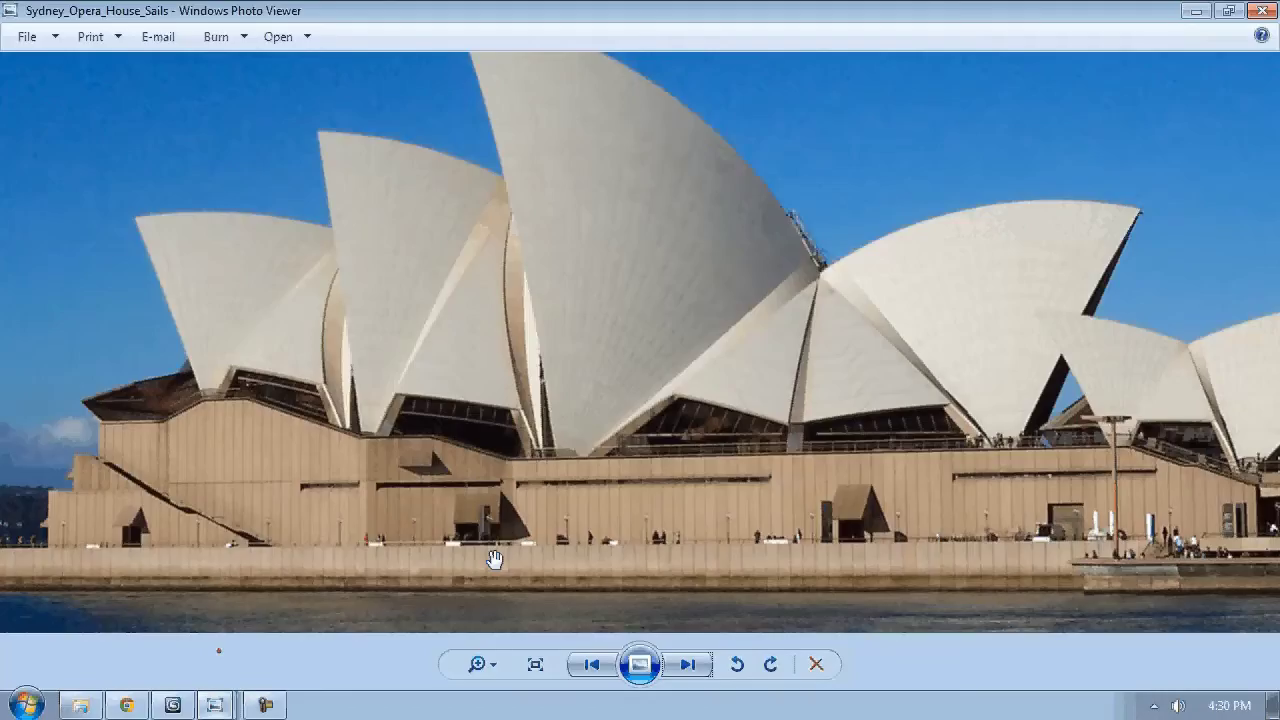
left_click(686, 663)
left_click(678, 661)
scroll(871, 342, "up", 1)
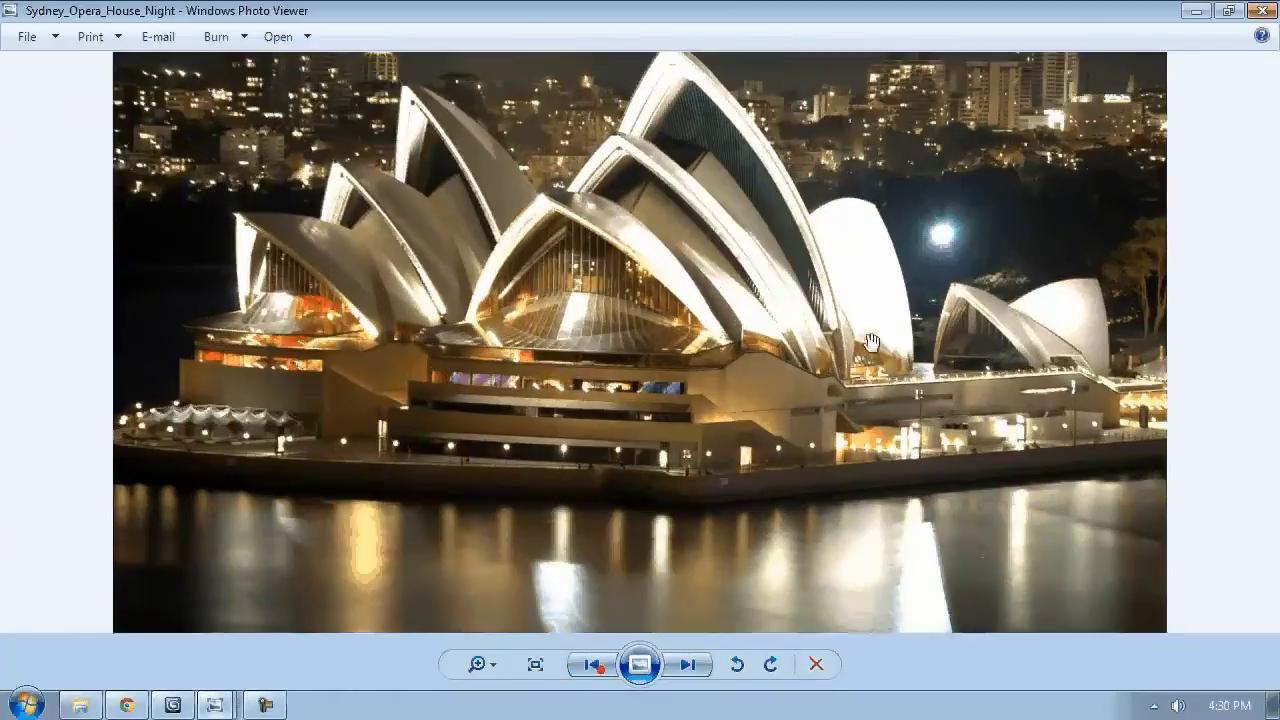
scroll(872, 344, "up", 1)
left_click(175, 704)
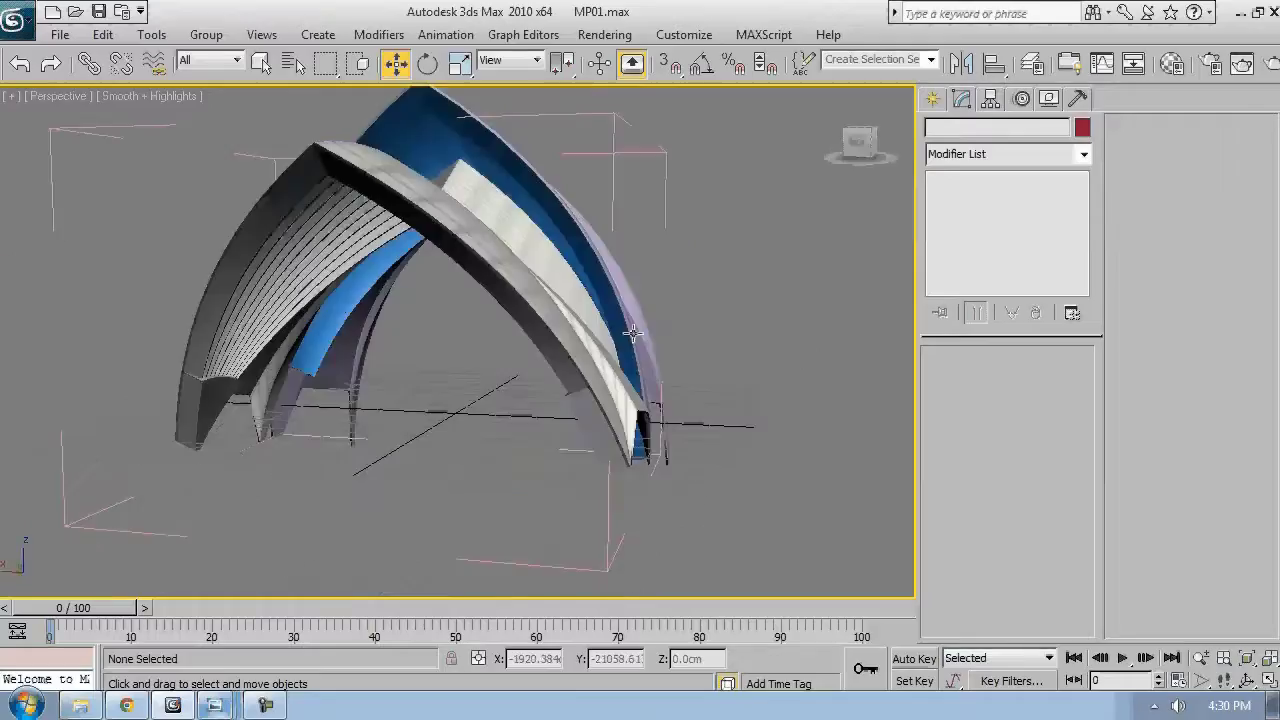
- Close the open Part1 group containing the finished front shell
middle_click_drag(631, 337, 423, 183, "alt")
left_click(423, 183)
left_click(205, 35)
middle_click_drag(334, 165, 471, 337)
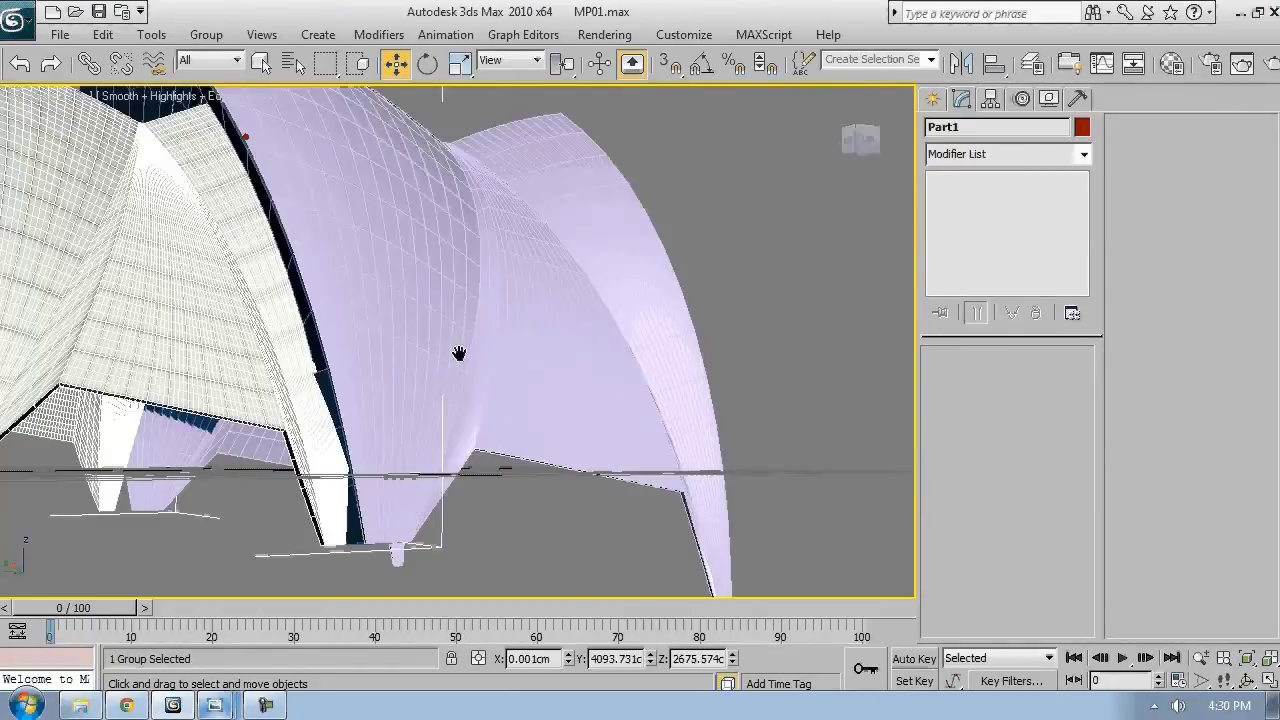
mouse_move(458, 353)
middle_mouse_down("alt")
mouse_move(486, 406)
mouse_move(440, 353)
middle_mouse_up("alt")
- Add a UVW Map modifier with Face mapping beneath the lavender shell's Shell modifier, and assign the white tiled material
left_click(440, 353)
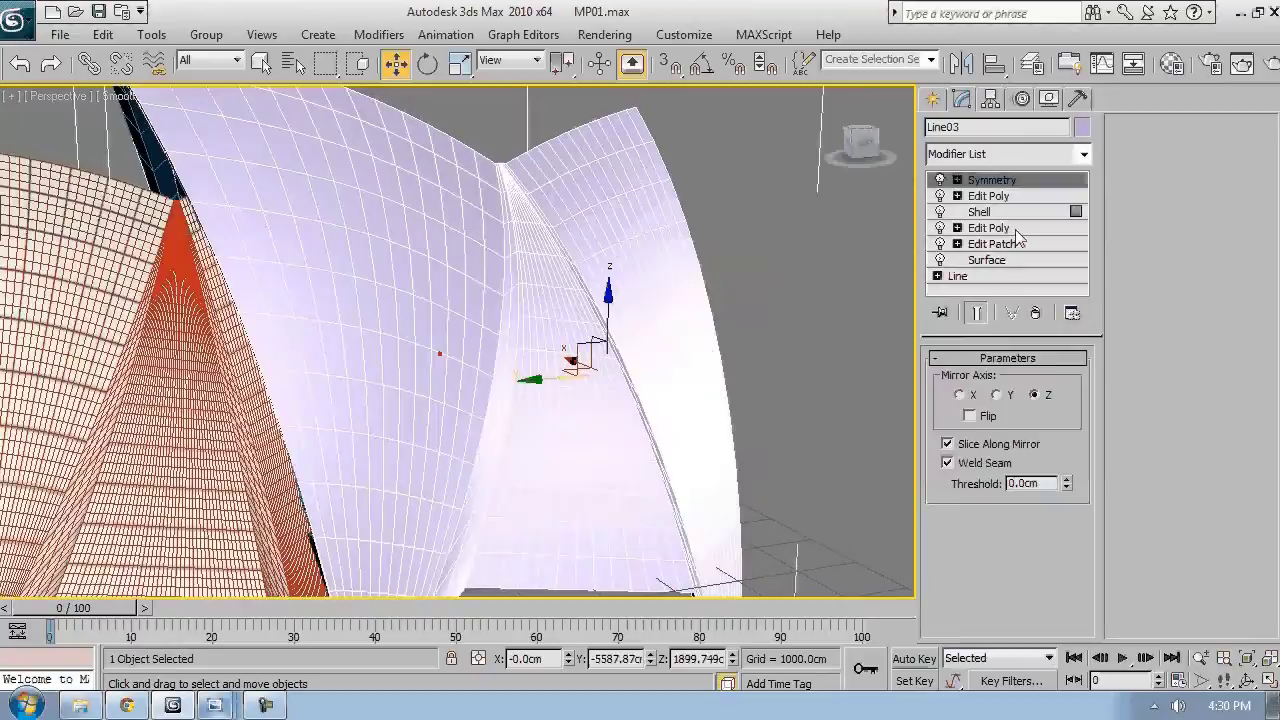
left_click(1016, 229)
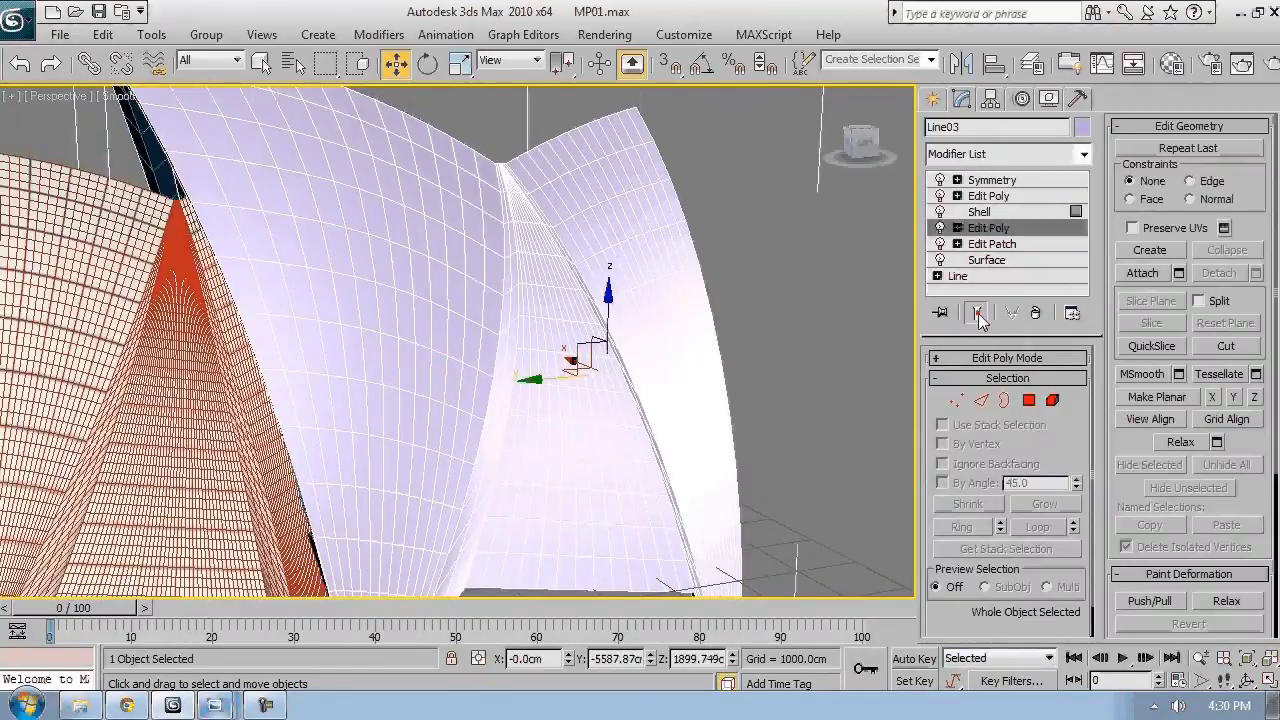
left_click(979, 316)
middle_click_drag(694, 371, 430, 318, "alt")
left_click(1034, 154)
key("u")
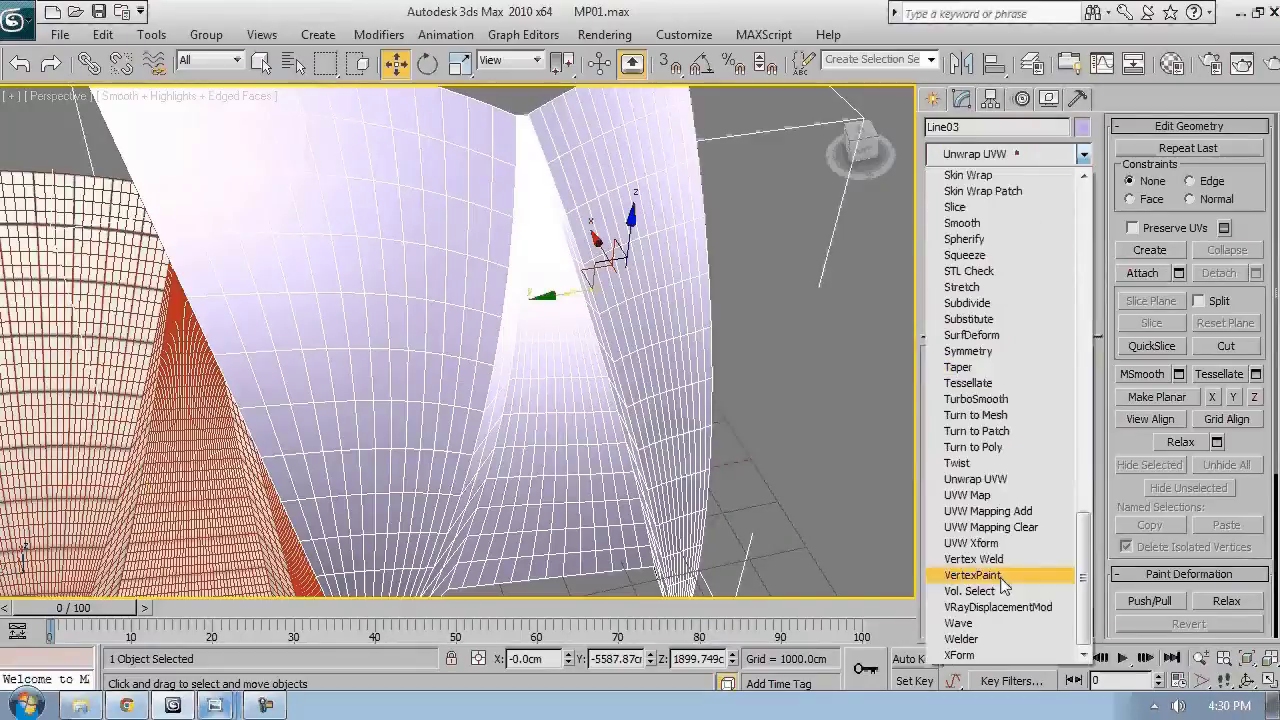
left_click(1005, 495)
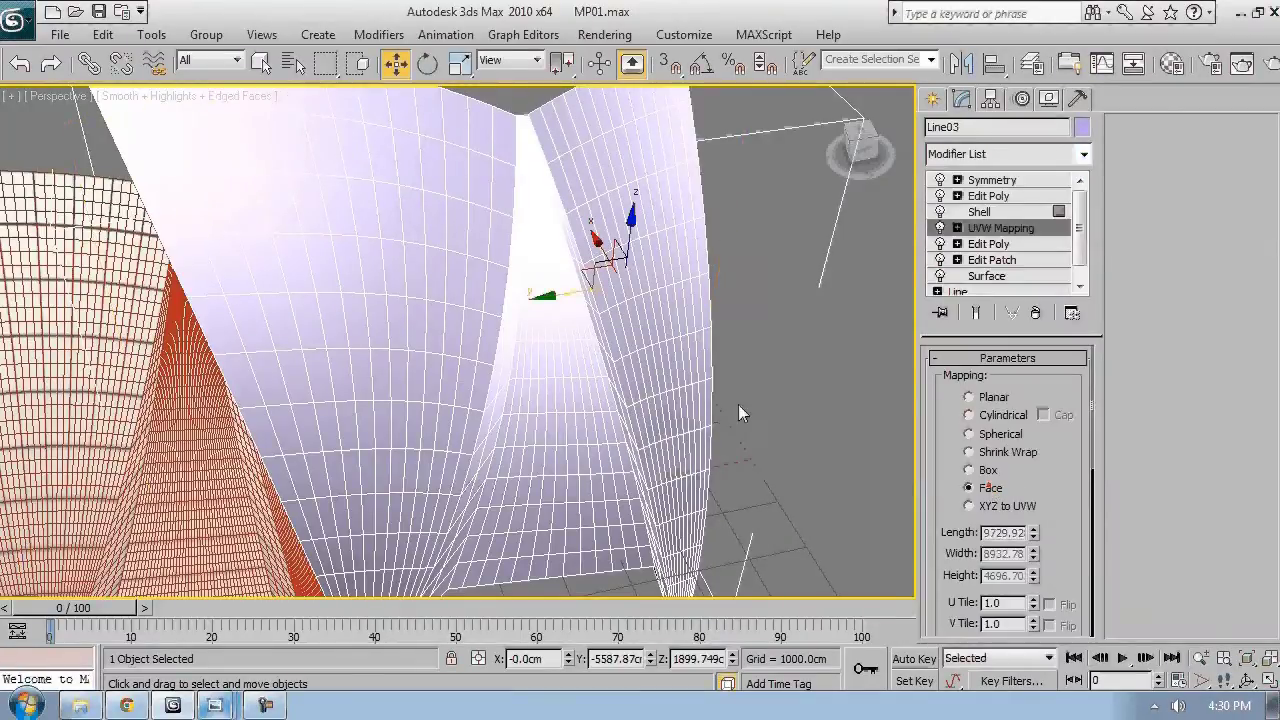
key("m")
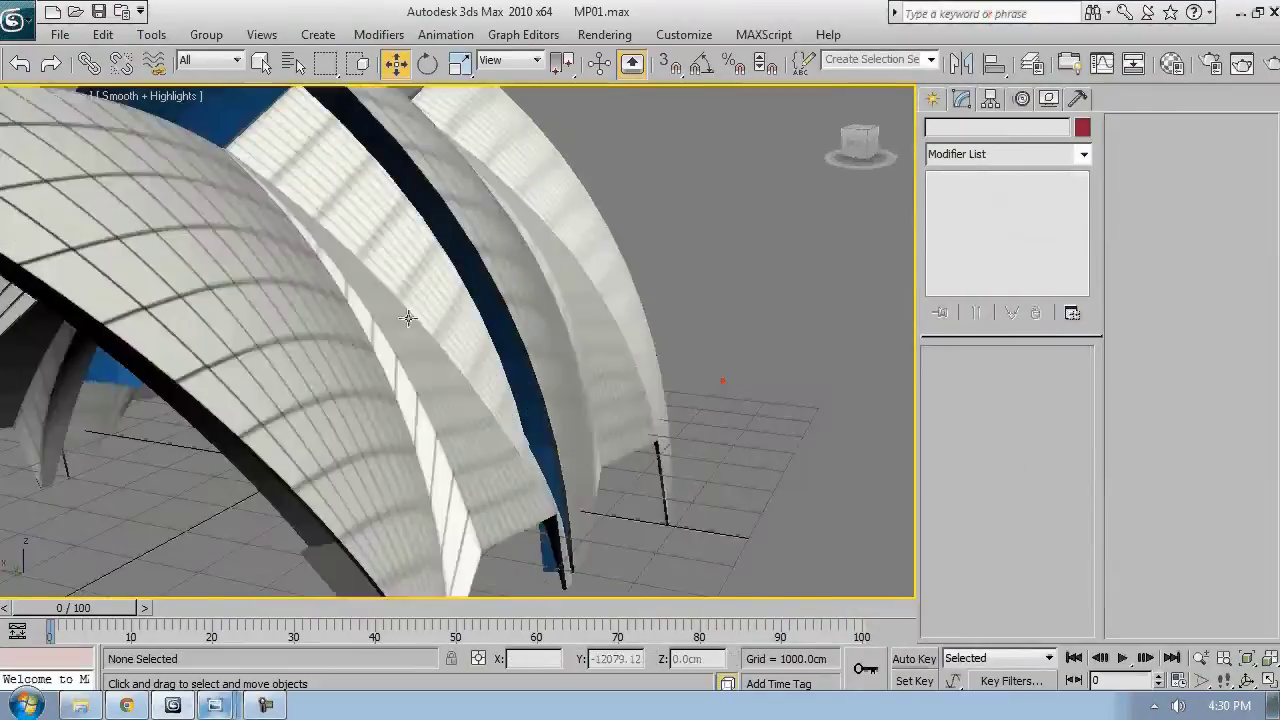
- Assign the grey 02 - Default material to the ribbed blue inner panel
scroll(408, 318, "down", 3)
middle_click_drag(408, 318, 309, 194, "alt")
left_click(309, 193)
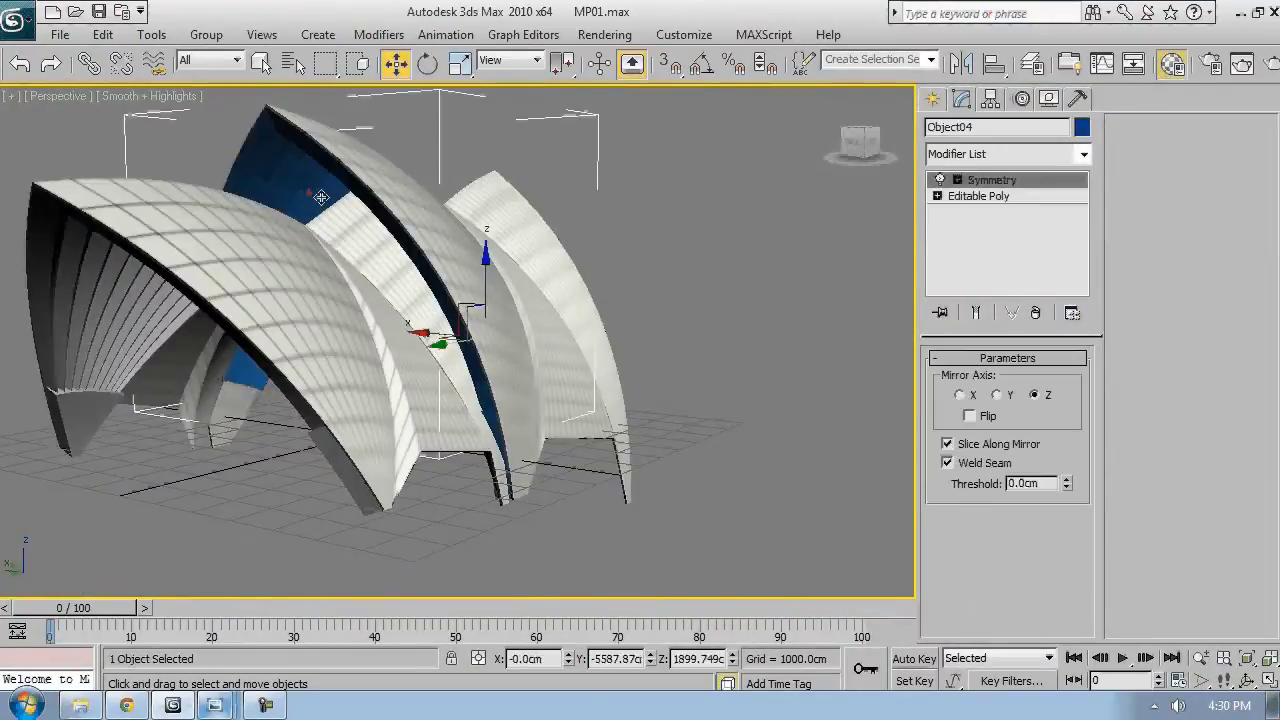
key("m")
left_click(841, 130)
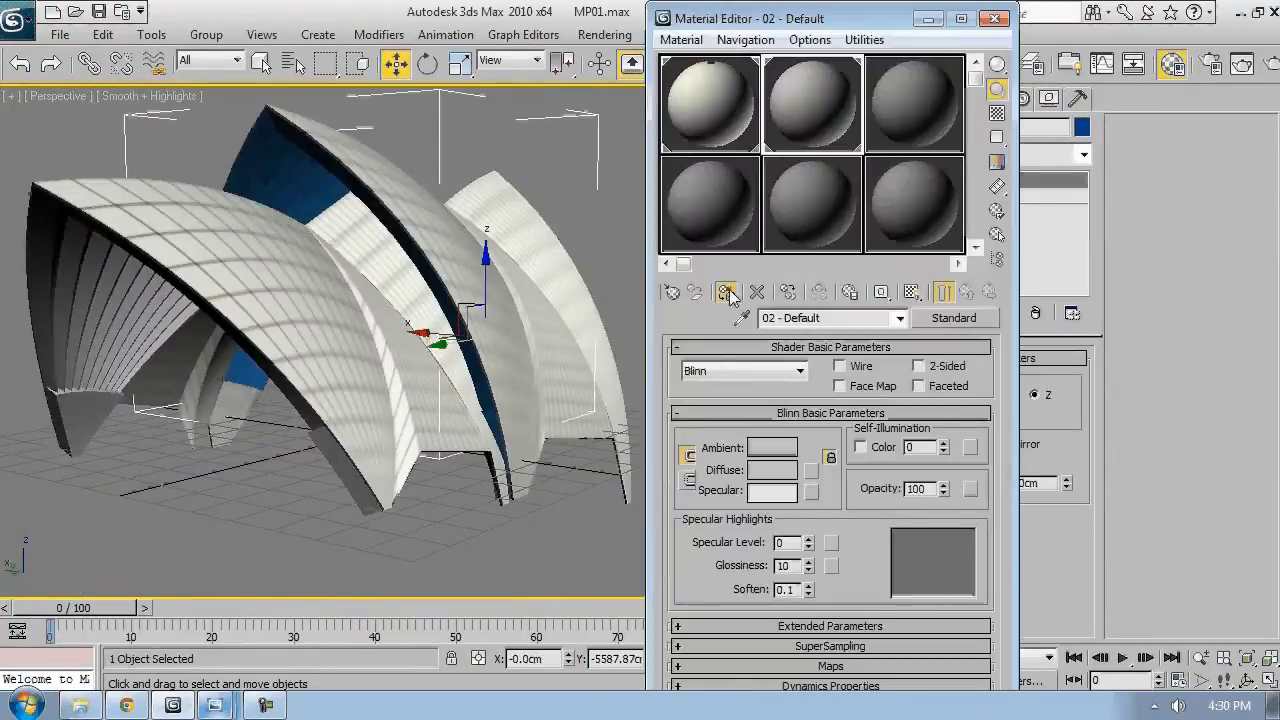
left_click(997, 21)
middle_click_drag(430, 325, 489, 349, "alt")
scroll(489, 349, "down", 3)
left_click(771, 420)
- Assign the 02 - Default material to the blue foot piece and clear the selection
scroll(612, 473, "up", 3)
middle_click_drag(612, 473, 650, 425, "alt")
left_click(664, 419)
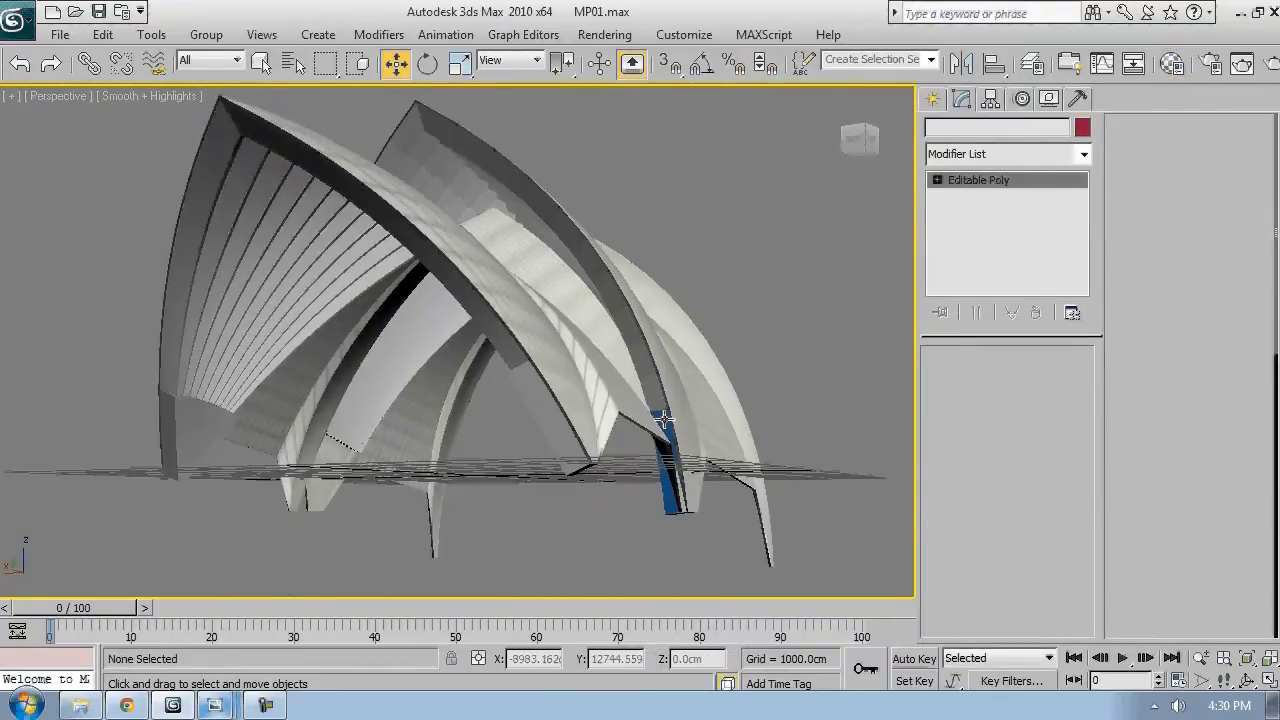
left_click(664, 420)
key("m")
left_click(734, 288)
left_click(995, 19)
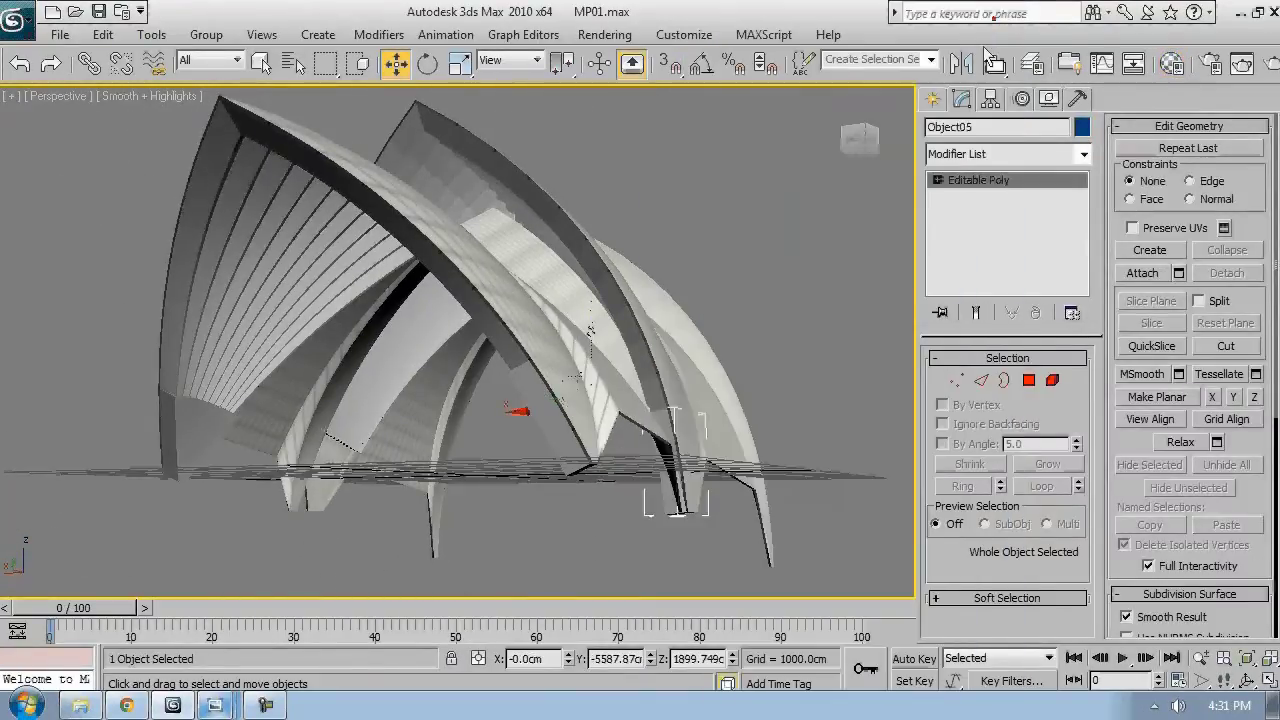
middle_click_drag(594, 335, 629, 449, "alt")
scroll(629, 449, "down", 3)
left_click(727, 530)
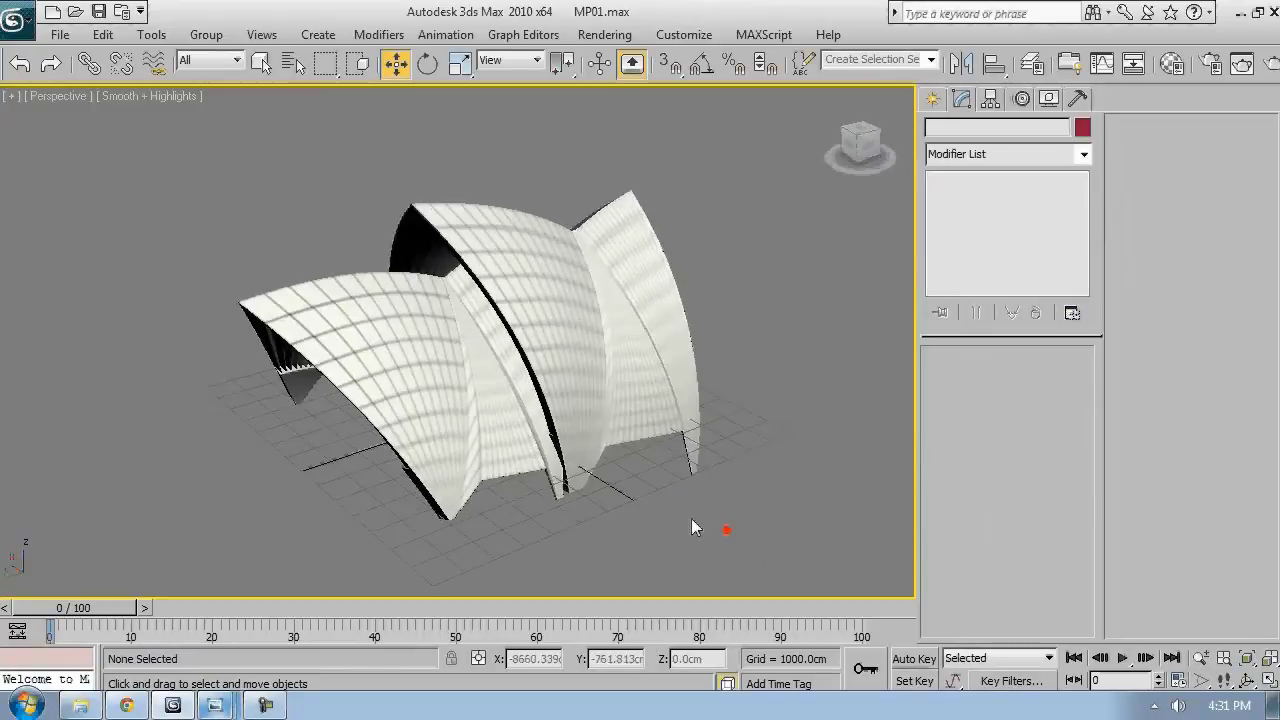